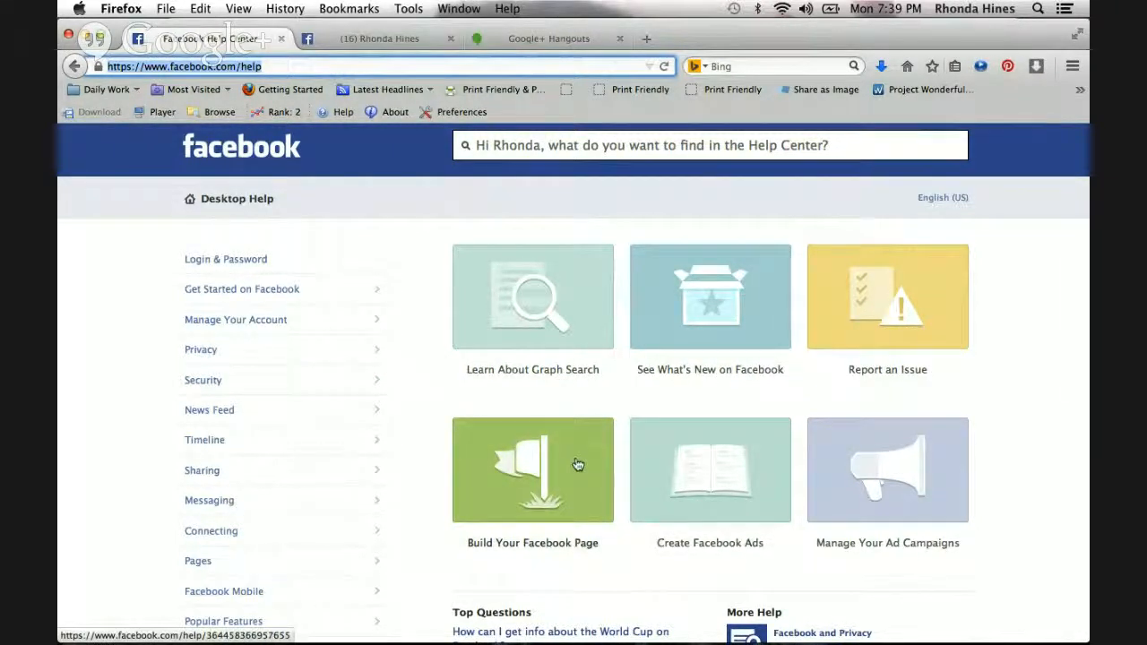
# Step: Open the Facebook Ads section of the Help Center and look through its list of topics
pyautogui.scroll(-1, 524, 477)
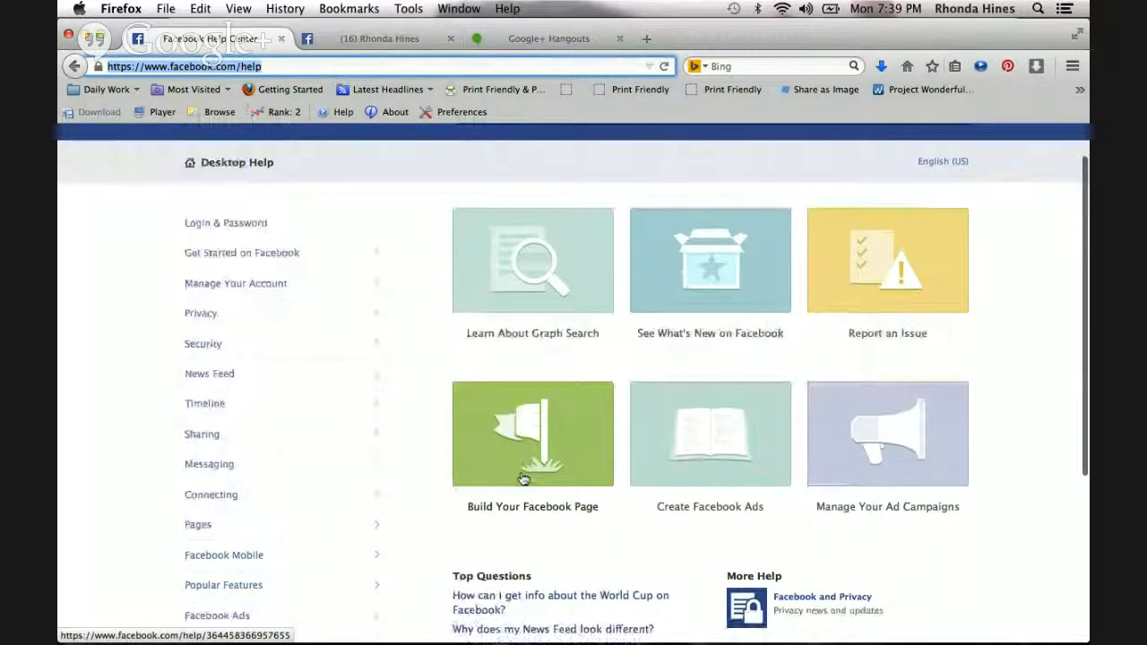
pyautogui.scroll(-3, 310, 461)
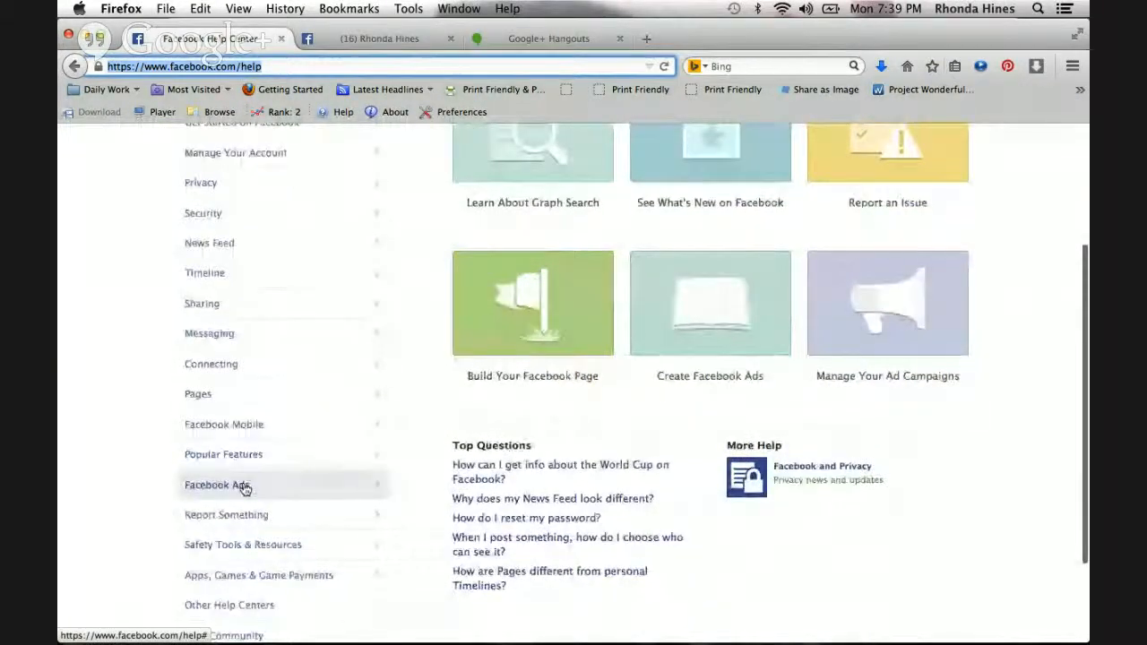
pyautogui.scroll(3, 236, 269)
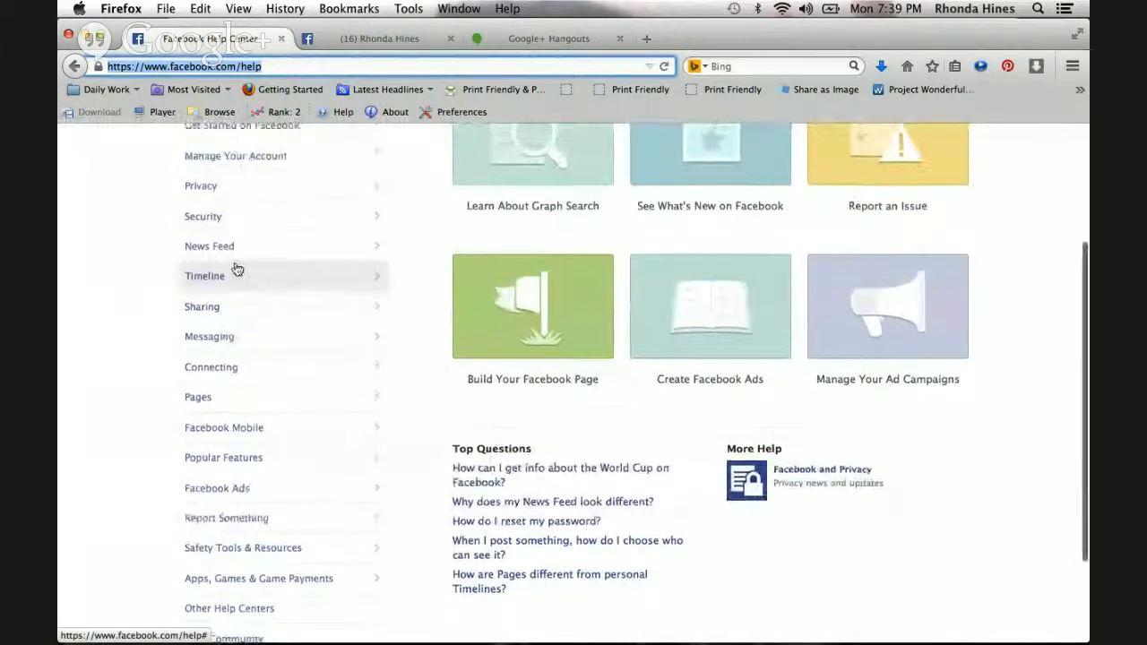
pyautogui.scroll(-5, 236, 269)
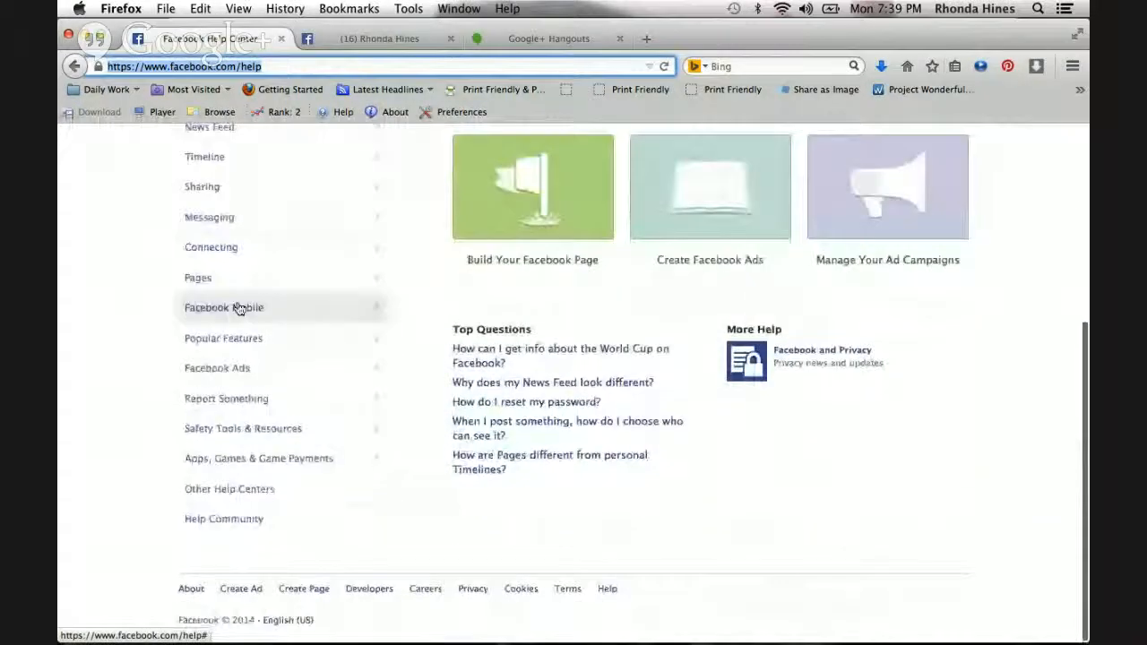
pyautogui.click(239, 368)
pyautogui.scroll(4, 326, 331)
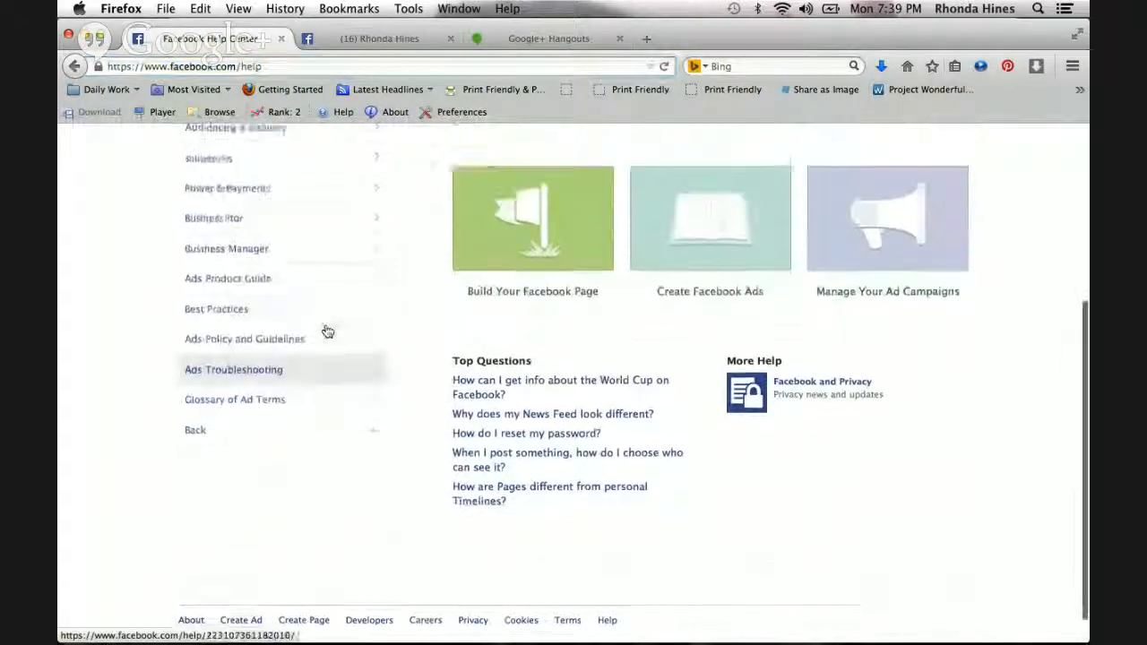
pyautogui.scroll(1, 328, 332)
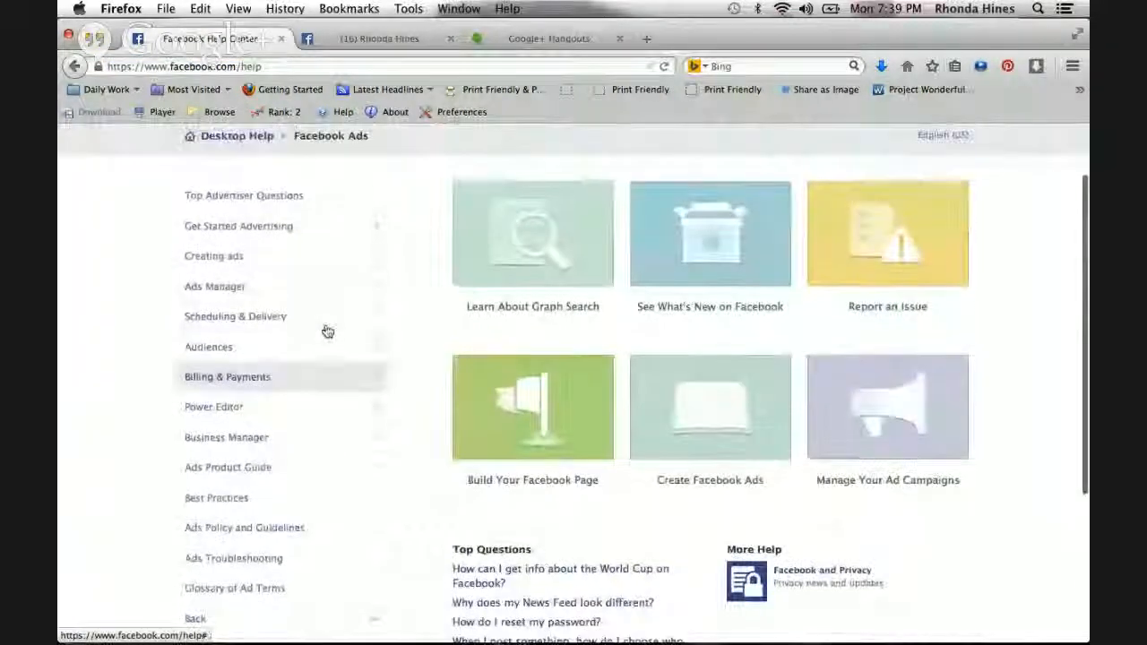
pyautogui.scroll(-1, 327, 332)
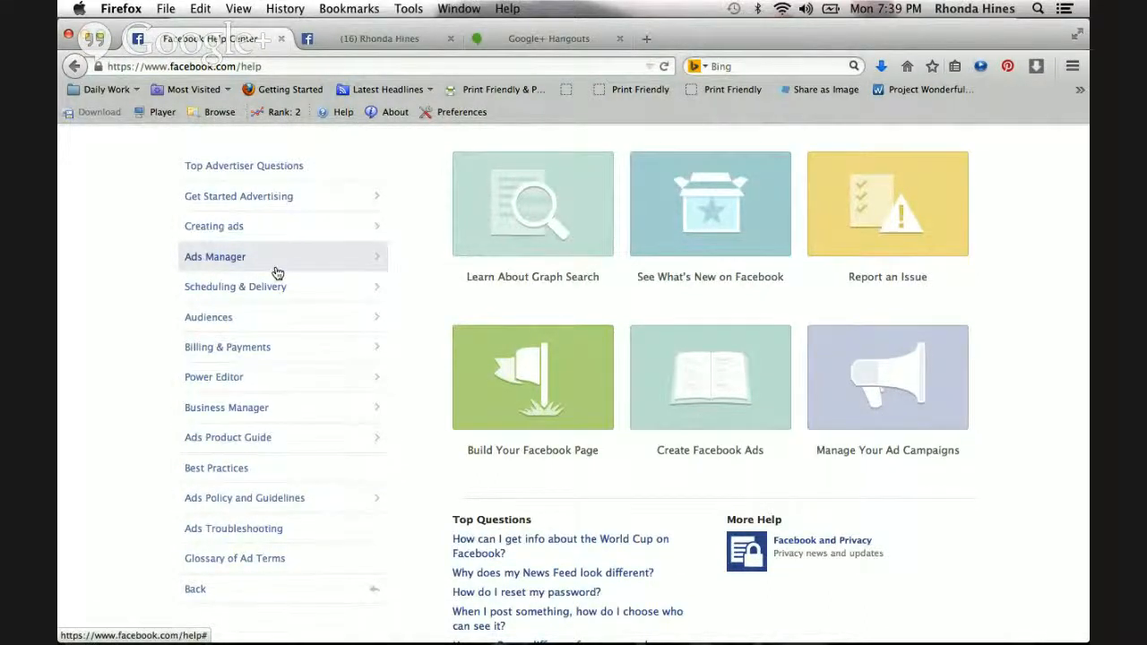
# Step: View the Top Advertiser Questions help page, followed by the Best Practices page for ads
pyautogui.click(284, 176)
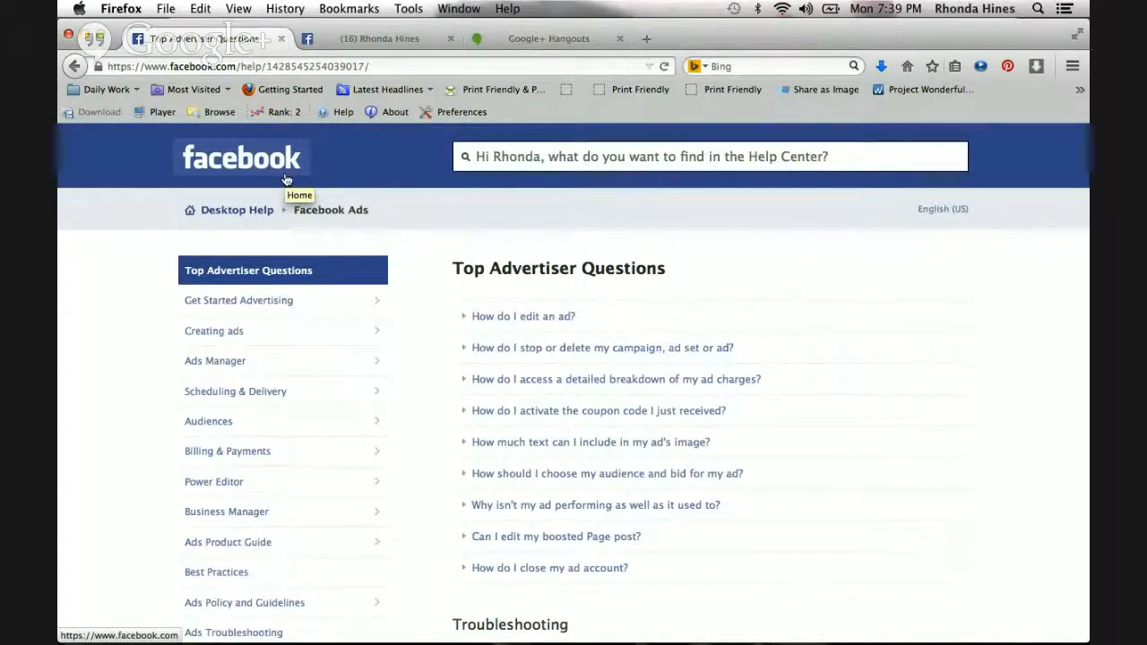
pyautogui.scroll(-3, 290, 384)
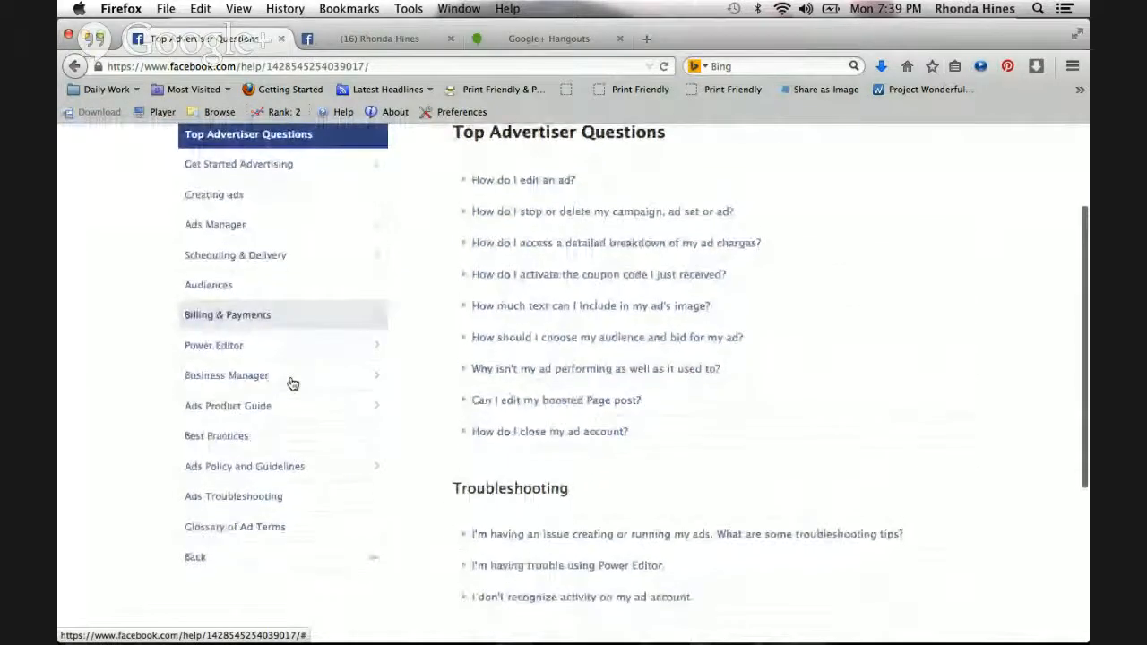
pyautogui.click(244, 429)
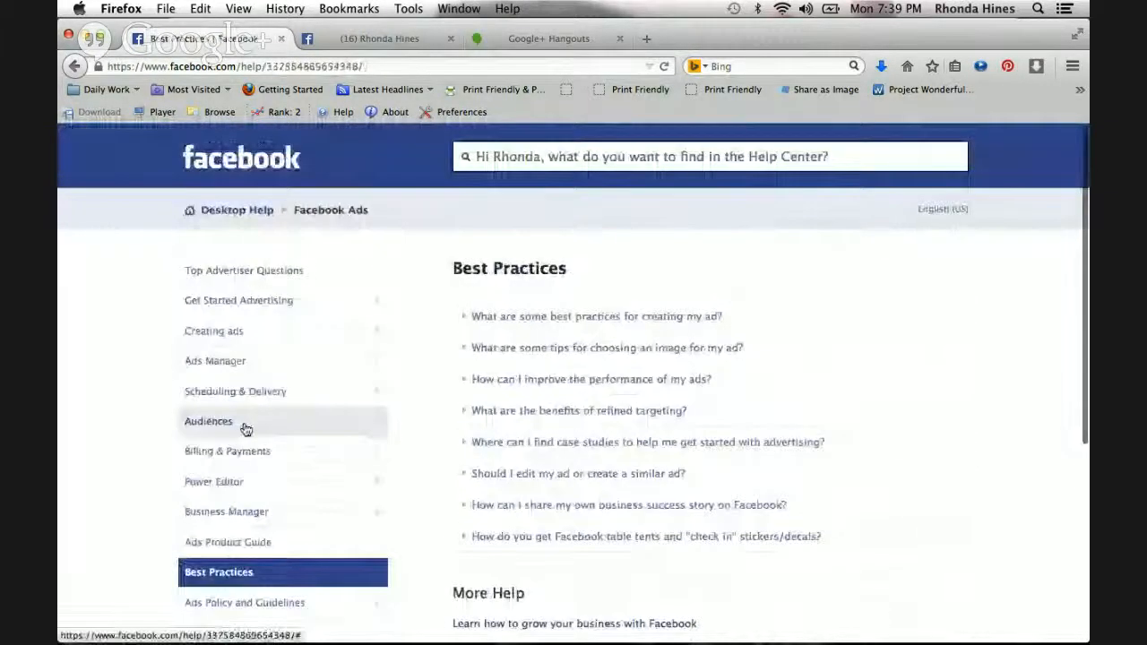
pyautogui.scroll(-2, 295, 425)
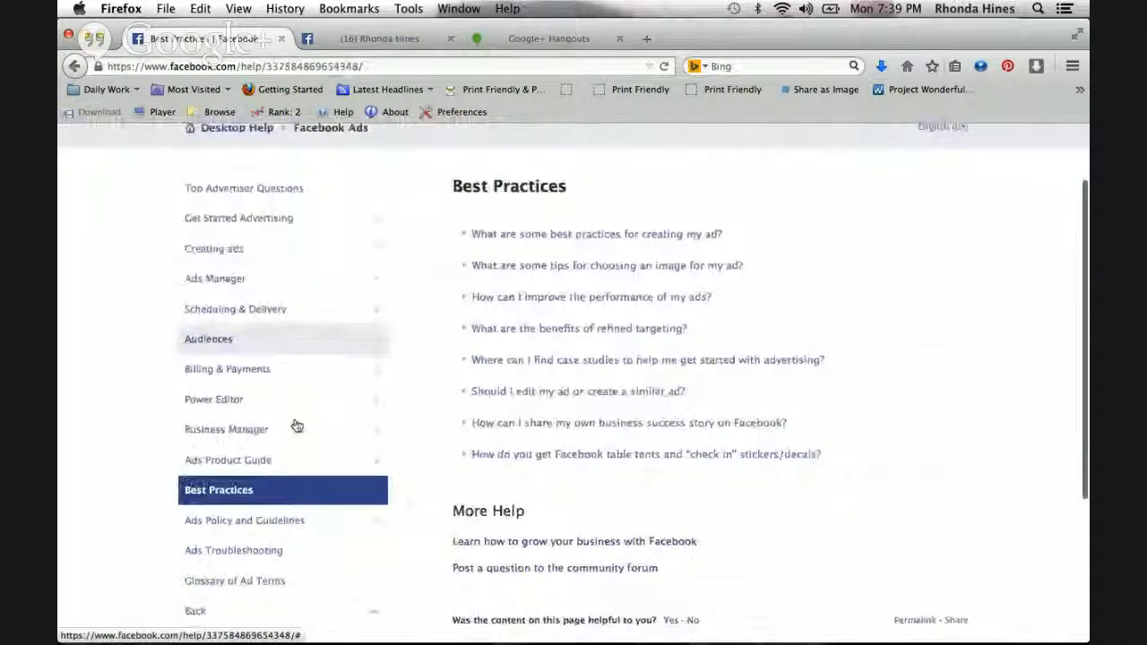
pyautogui.scroll(-1, 297, 426)
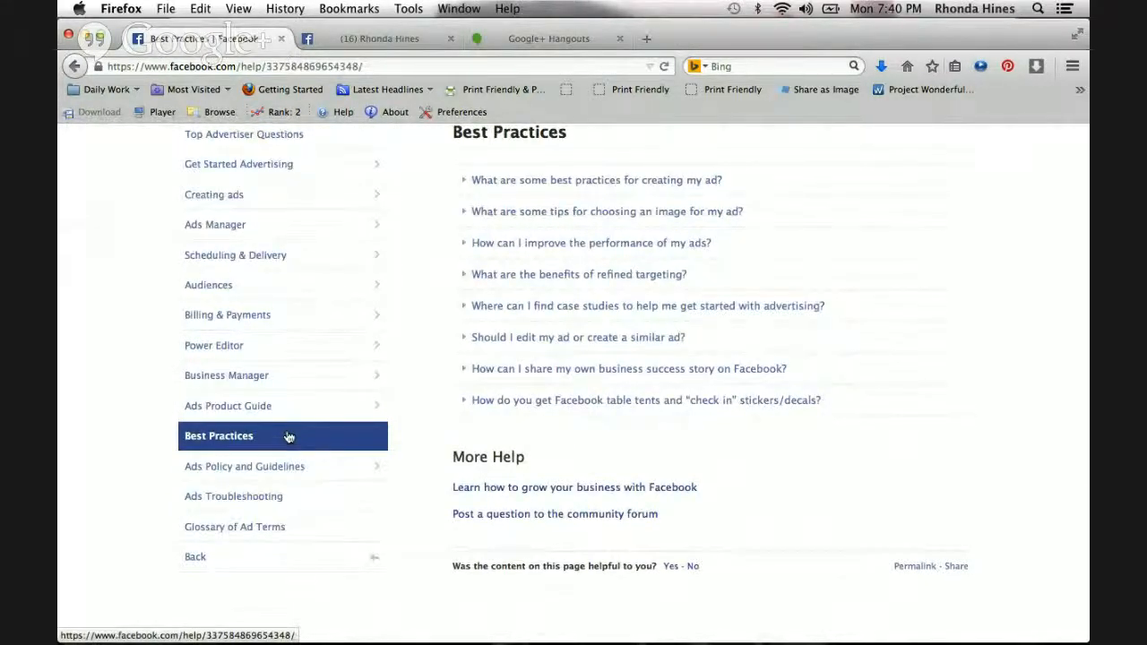
# Step: Open Ads Policy and Guidelines and review the Advertising Guidelines: Examples & Explanations page
pyautogui.scroll(-1, 283, 409)
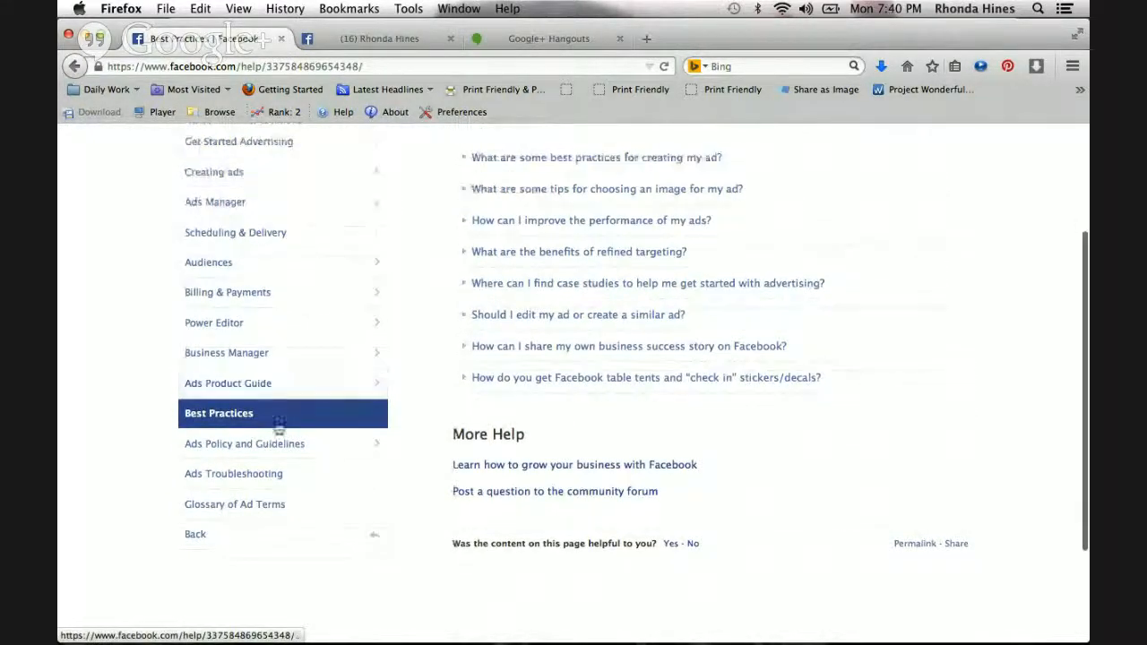
pyautogui.click(275, 447)
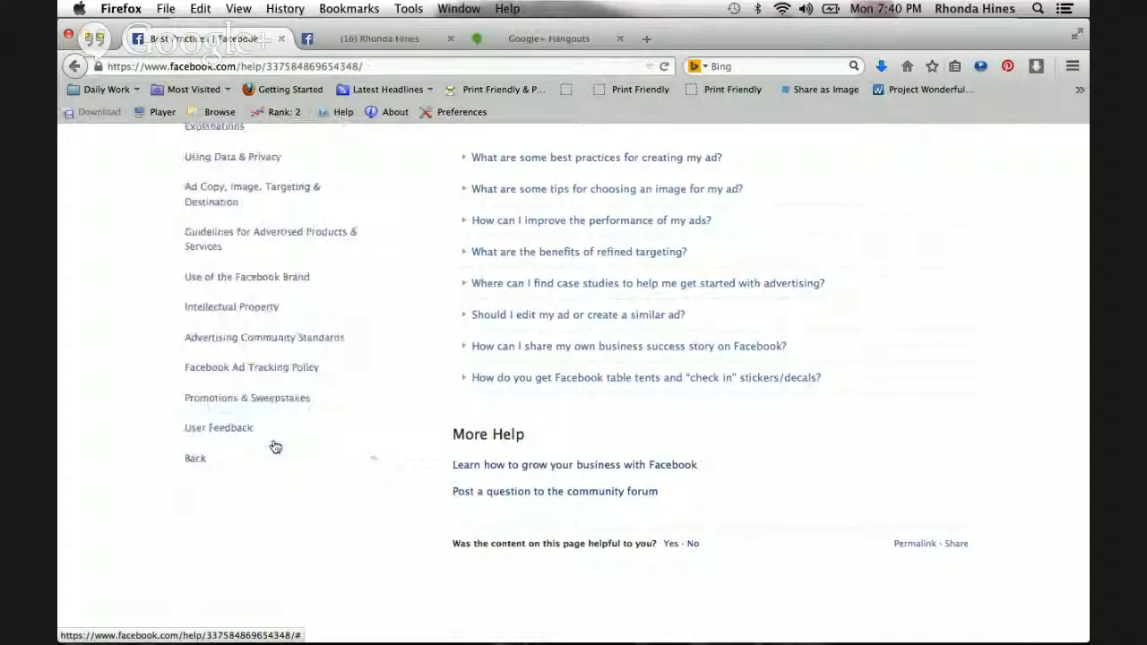
pyautogui.scroll(3, 299, 265)
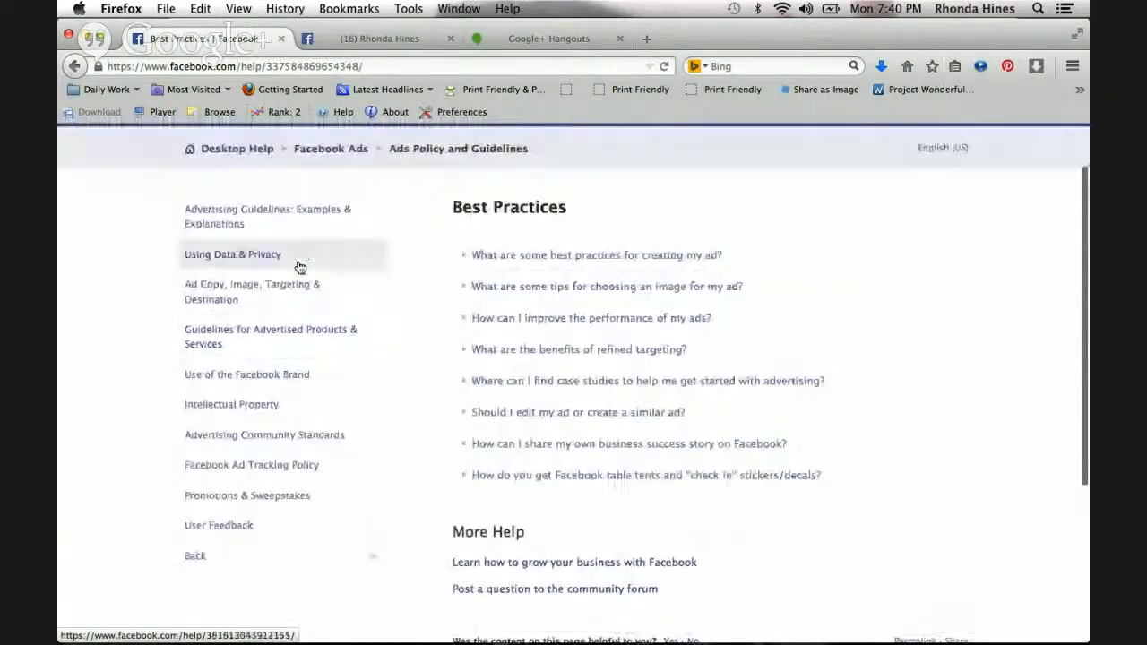
pyautogui.click(276, 223)
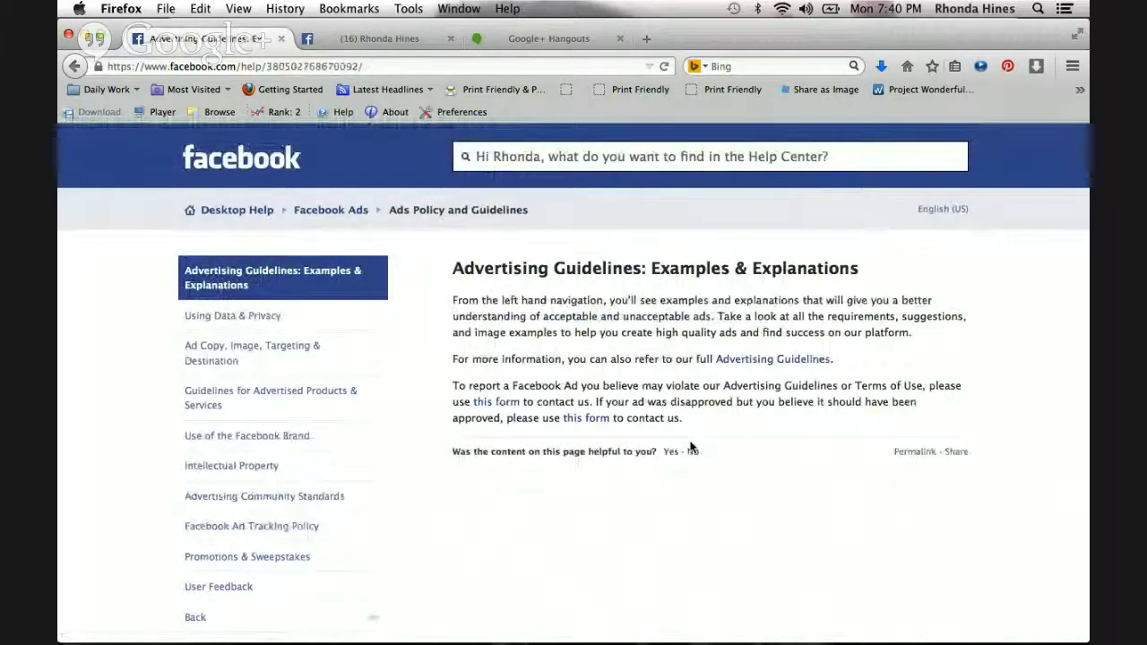
pyautogui.scroll(-2, 621, 506)
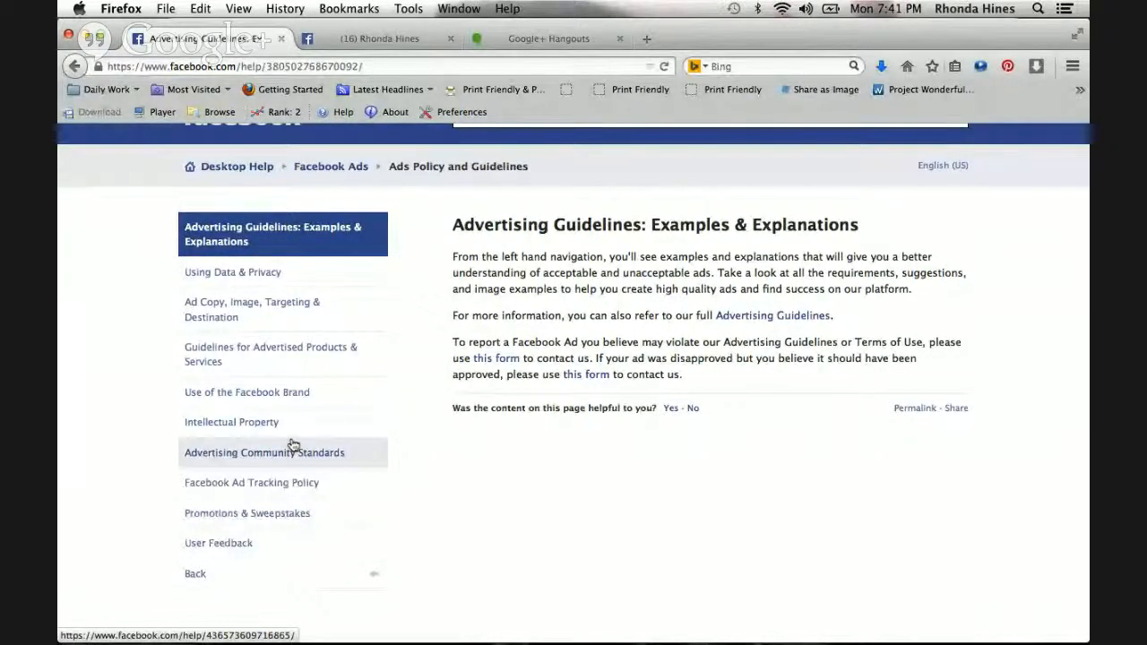
# Step: Switch to the Facebook profile page and start creating an ad
pyautogui.click(411, 39)
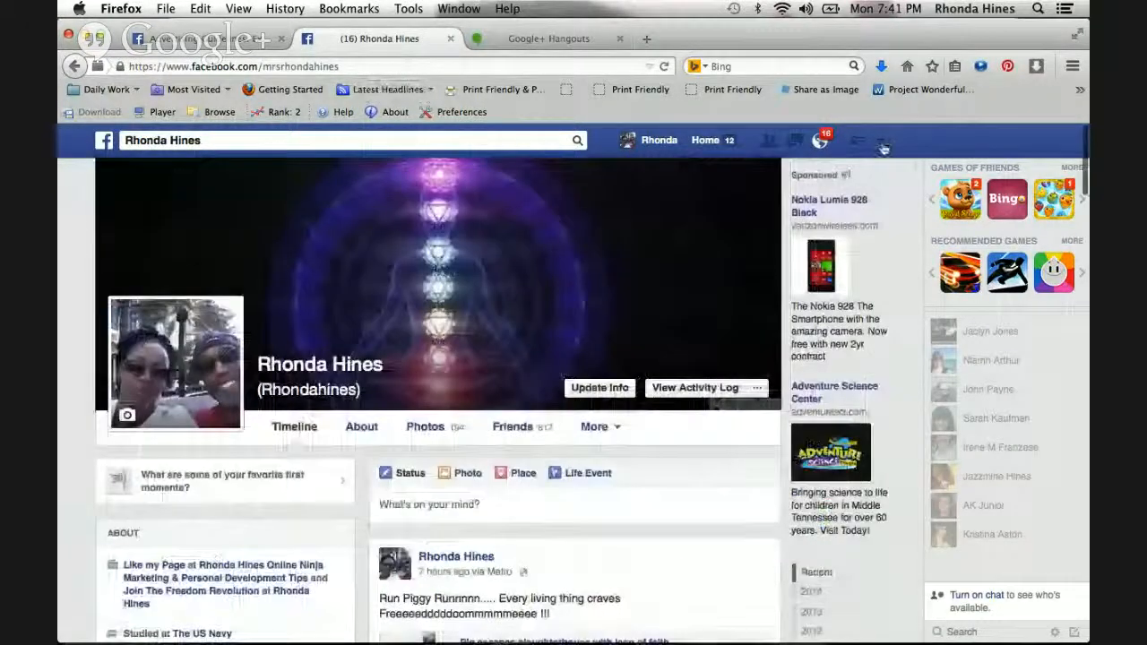
pyautogui.click(878, 141)
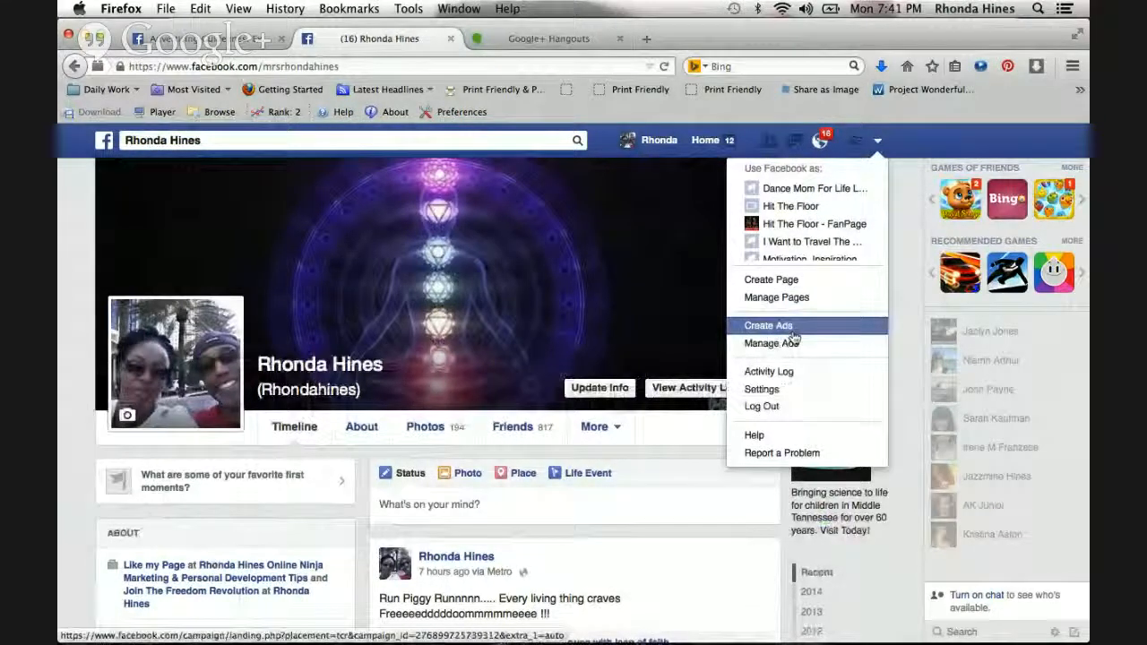
pyautogui.click(769, 326)
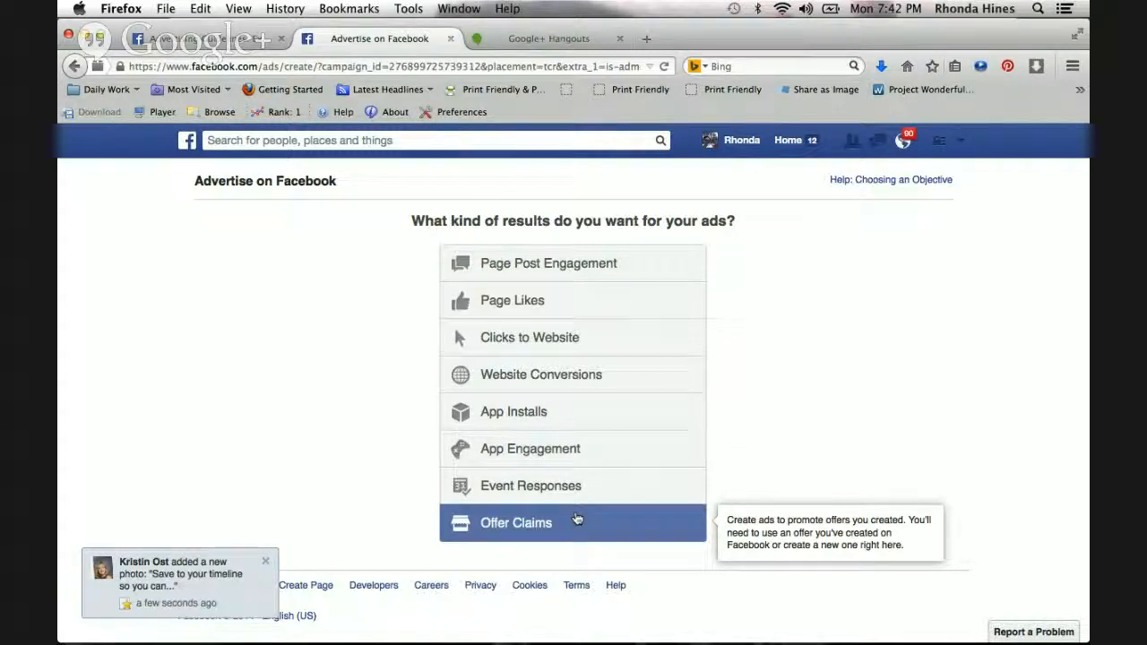
pyautogui.click(571, 339)
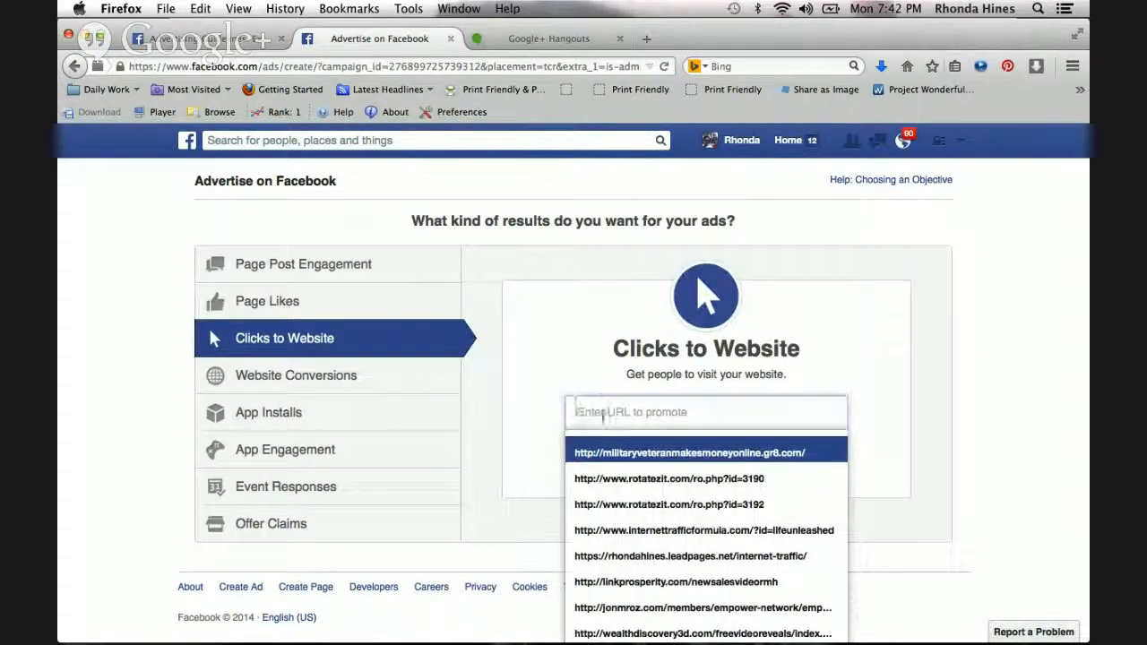
pyautogui.click(688, 479)
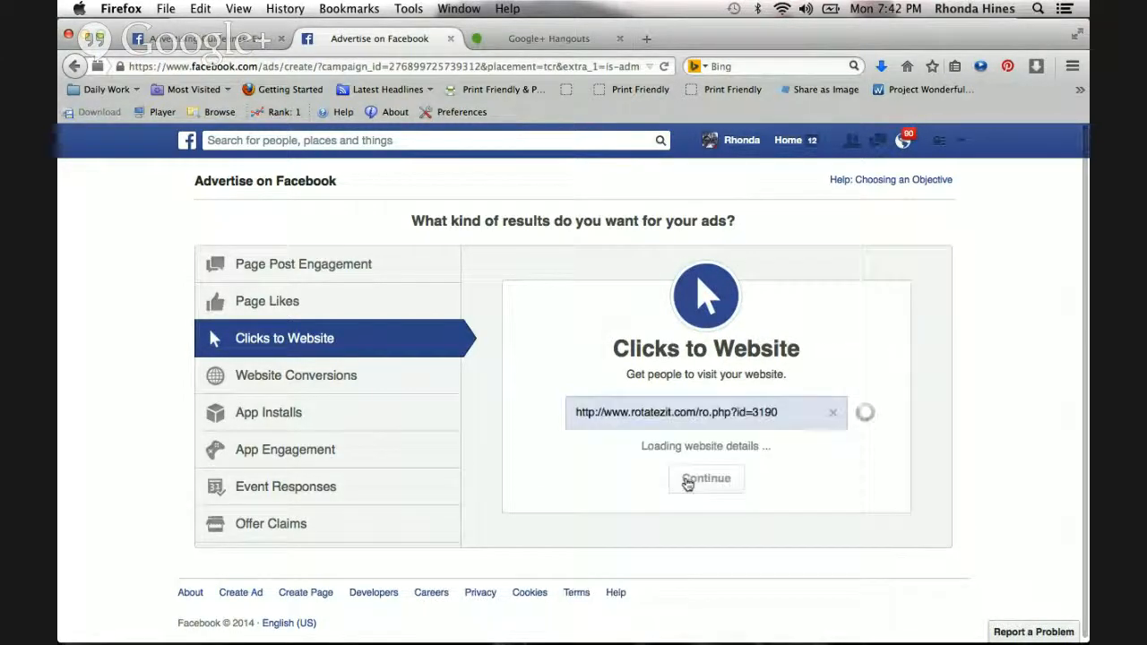
pyautogui.click(687, 483)
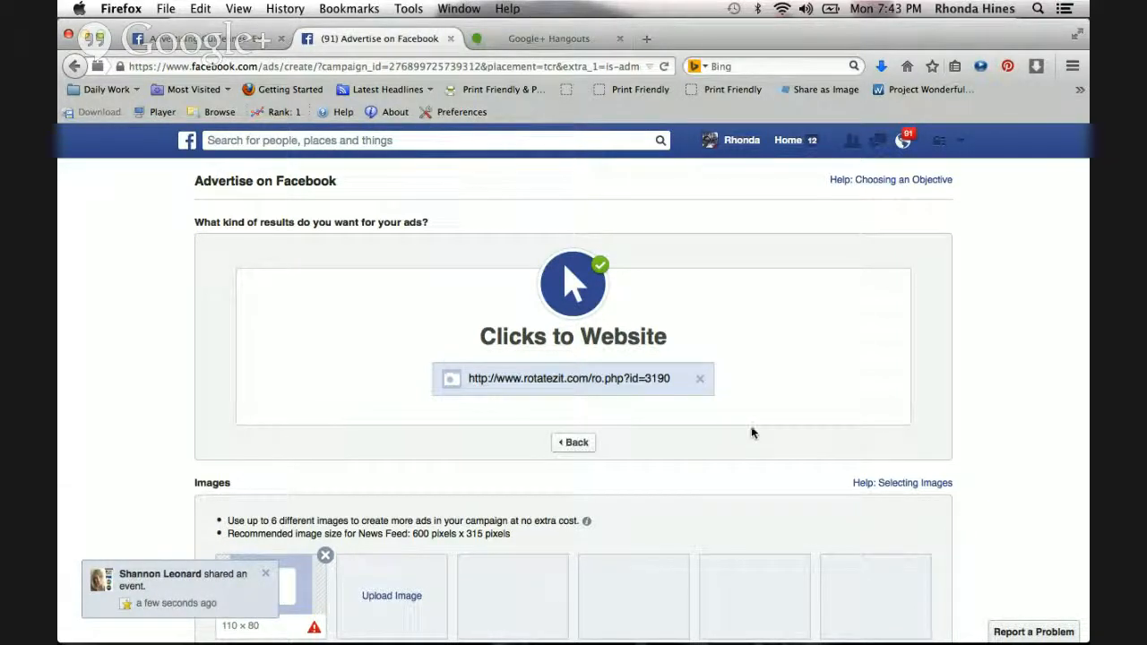
# Step: Copy the promoted website URL from the ad setup and load it in a new browser tab
pyautogui.scroll(-2, 752, 435)
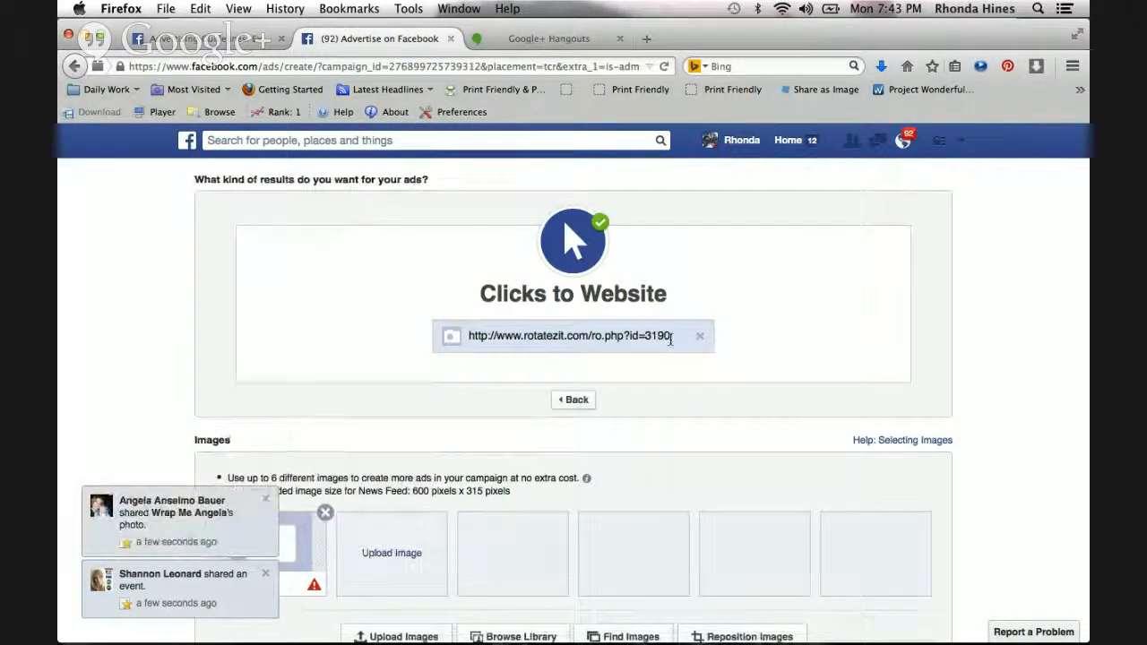
pyautogui.scroll(-1, 677, 381)
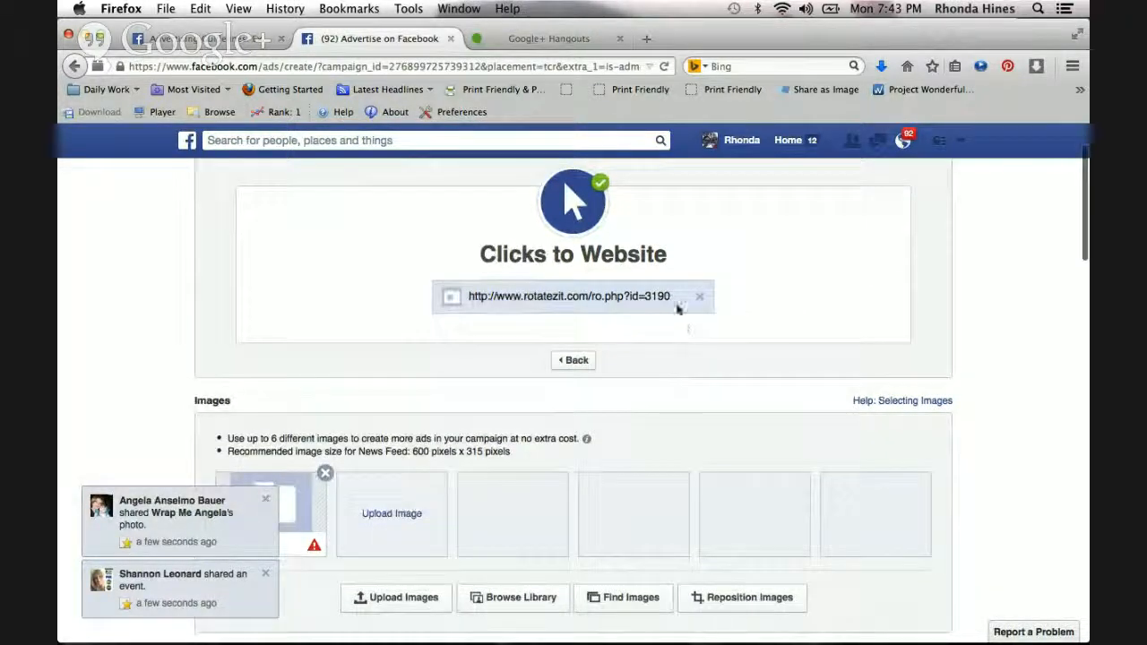
pyautogui.scroll(-1, 677, 308)
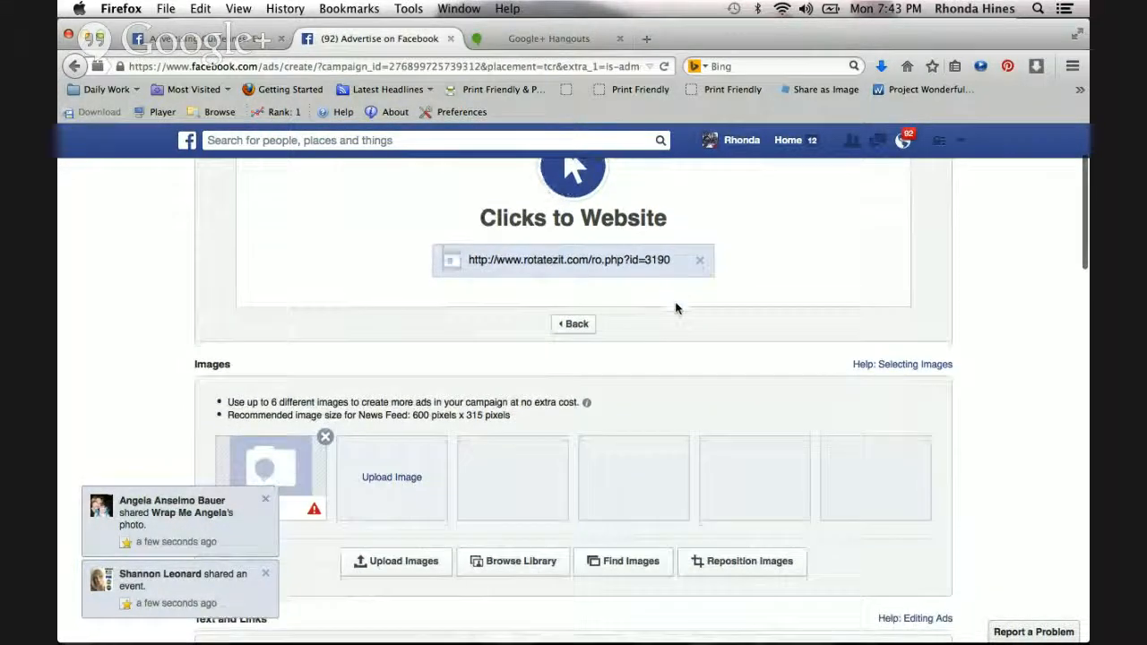
pyautogui.moveTo(676, 260); pyautogui.dragTo(483, 247)
pyautogui.press('super+c')
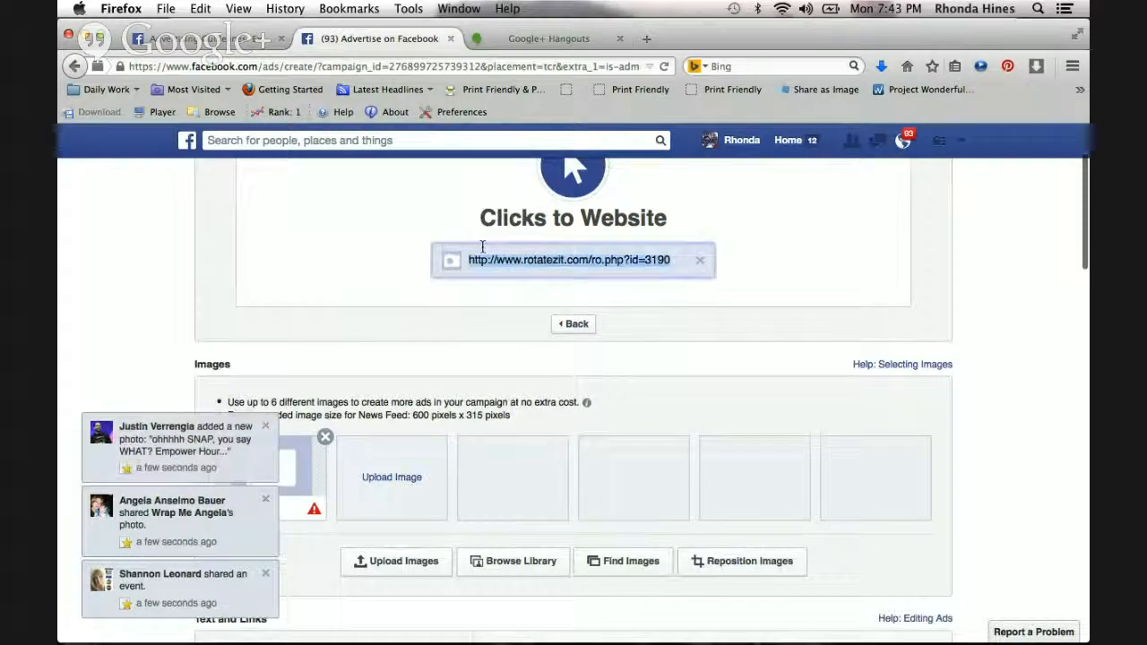
pyautogui.click(646, 39)
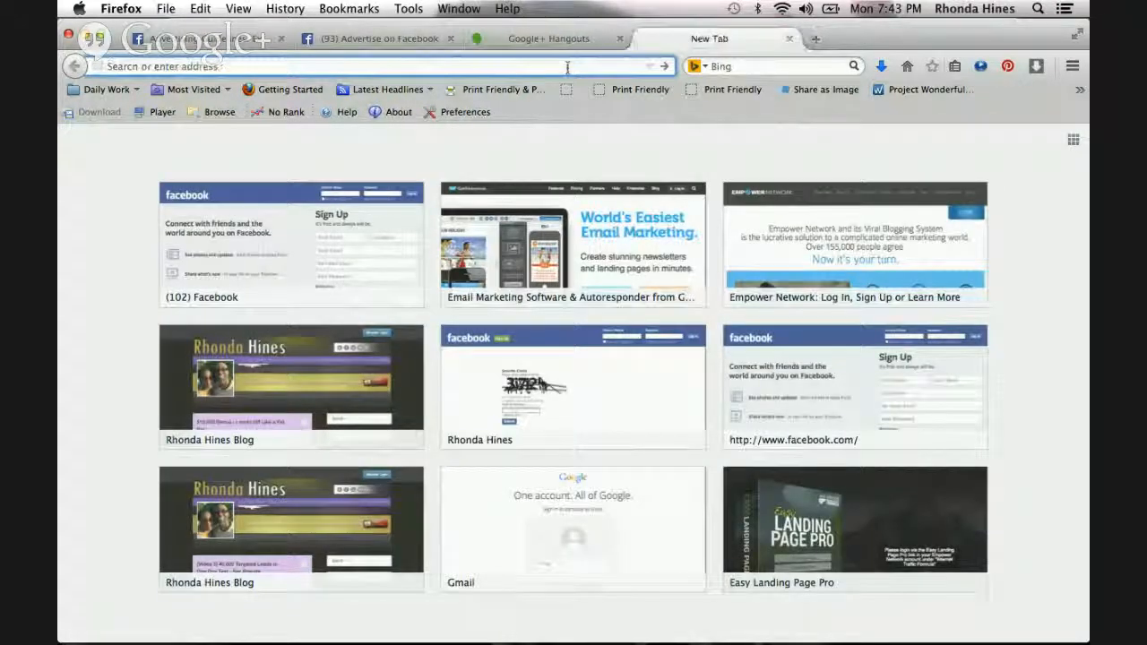
pyautogui.press('super+v')
pyautogui.press('Return')
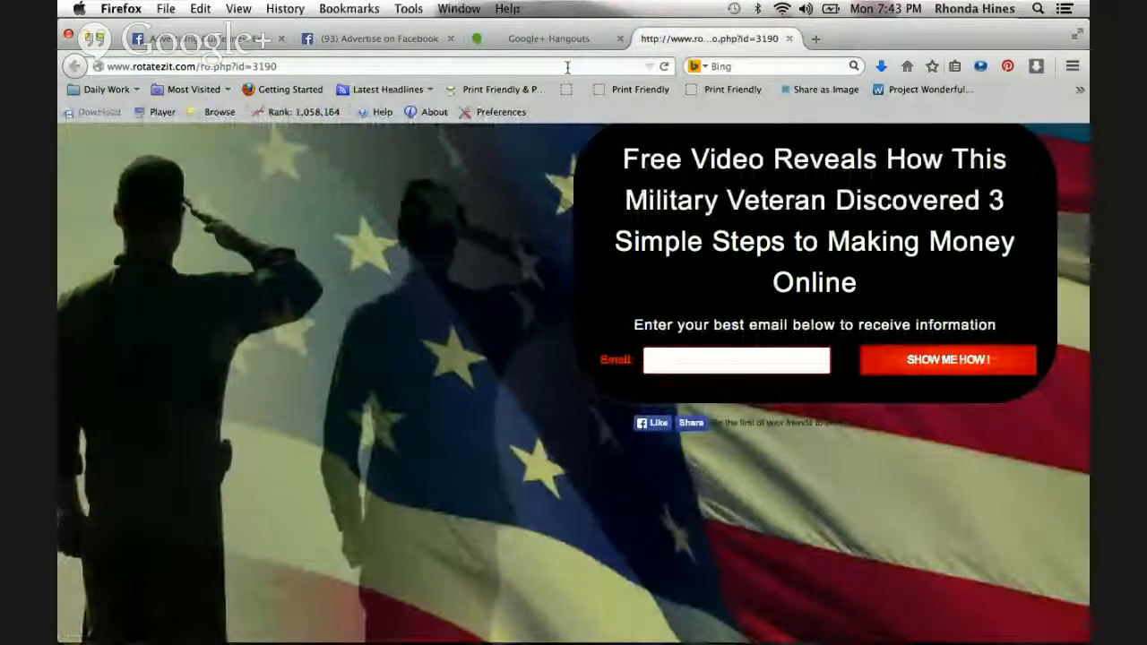
# Step: Reload the landing page twice to check which pages the rotator link serves, and close its tab
pyautogui.click(667, 69)
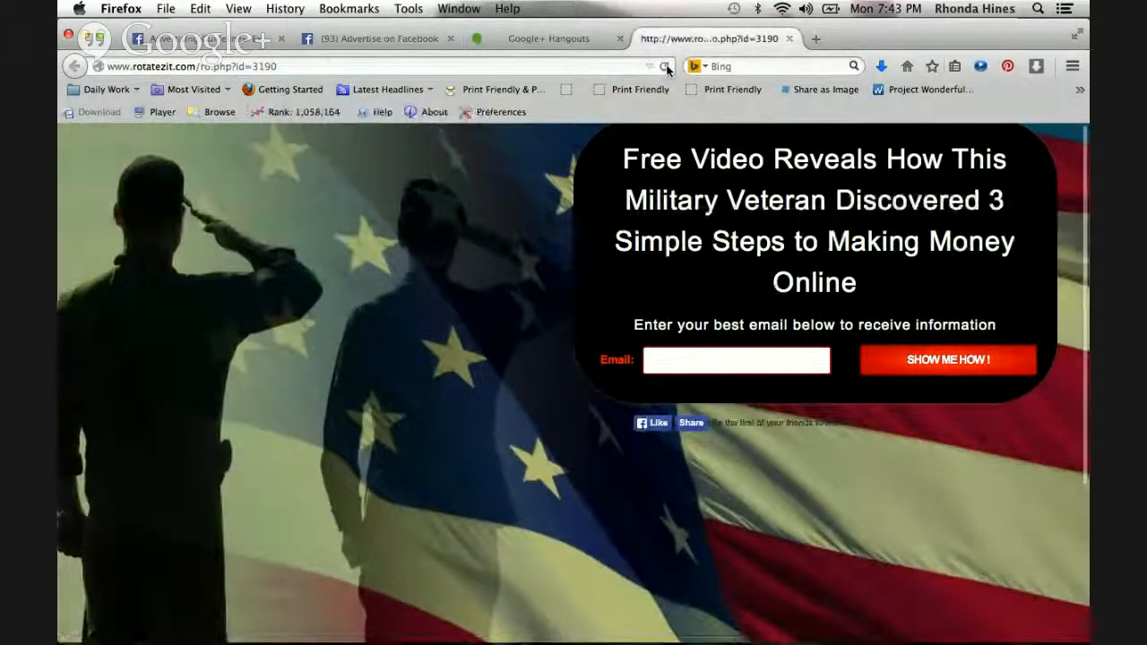
pyautogui.click(667, 69)
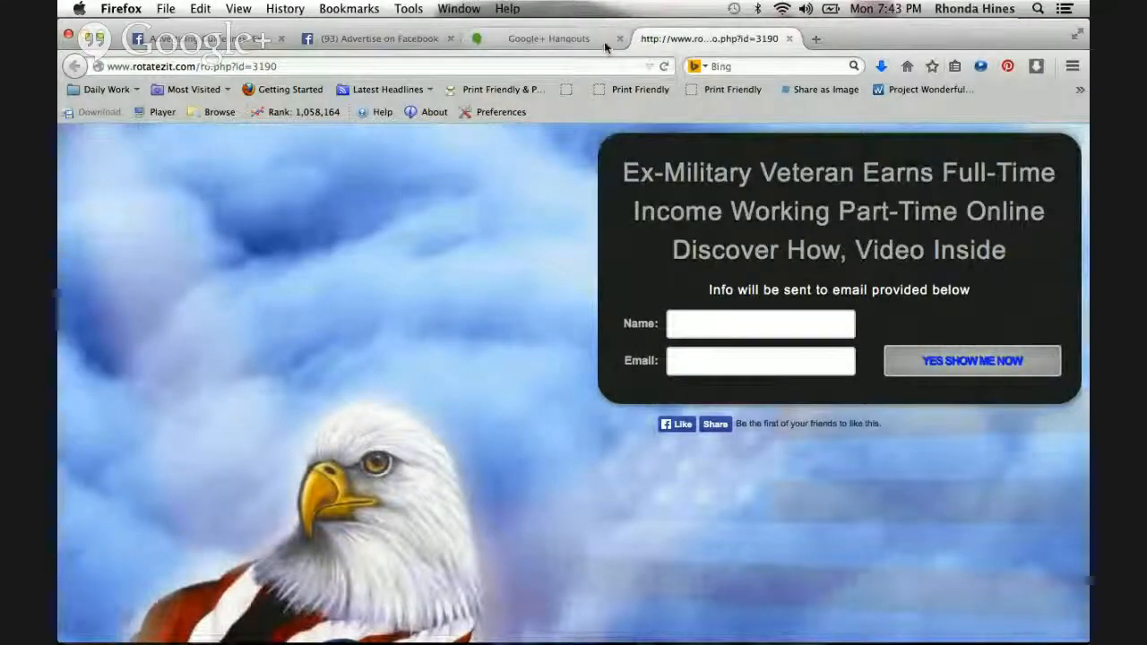
pyautogui.click(790, 38)
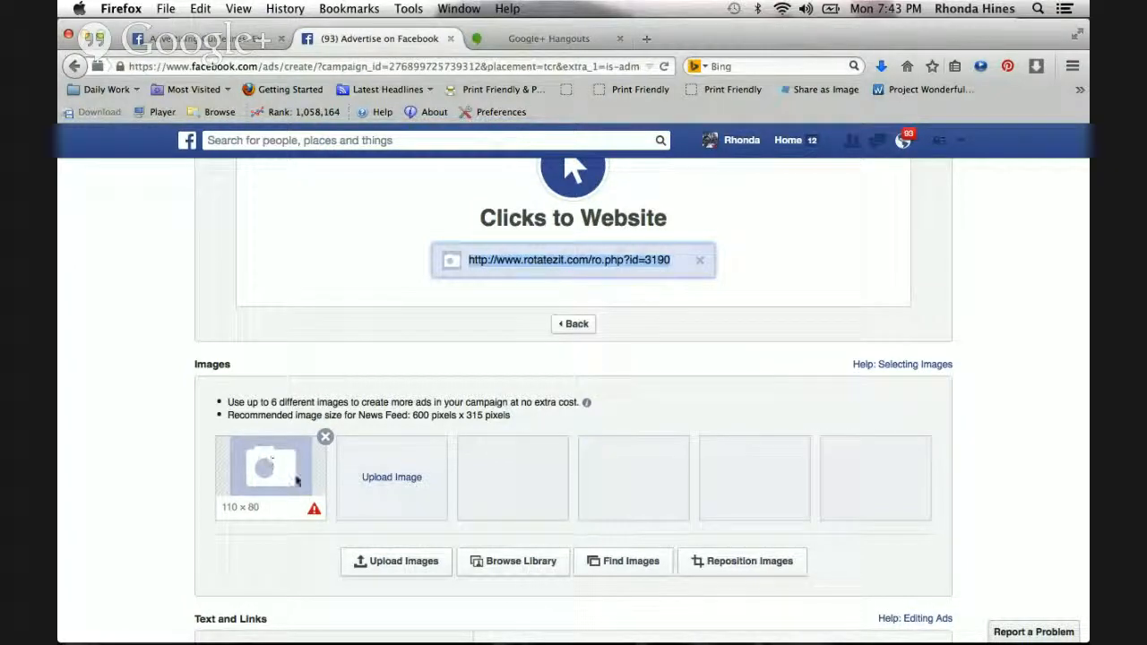
# Step: Start uploading an ad image from the desktop's Ad Images folder and preview the two CEO portrait files
pyautogui.click(391, 477)
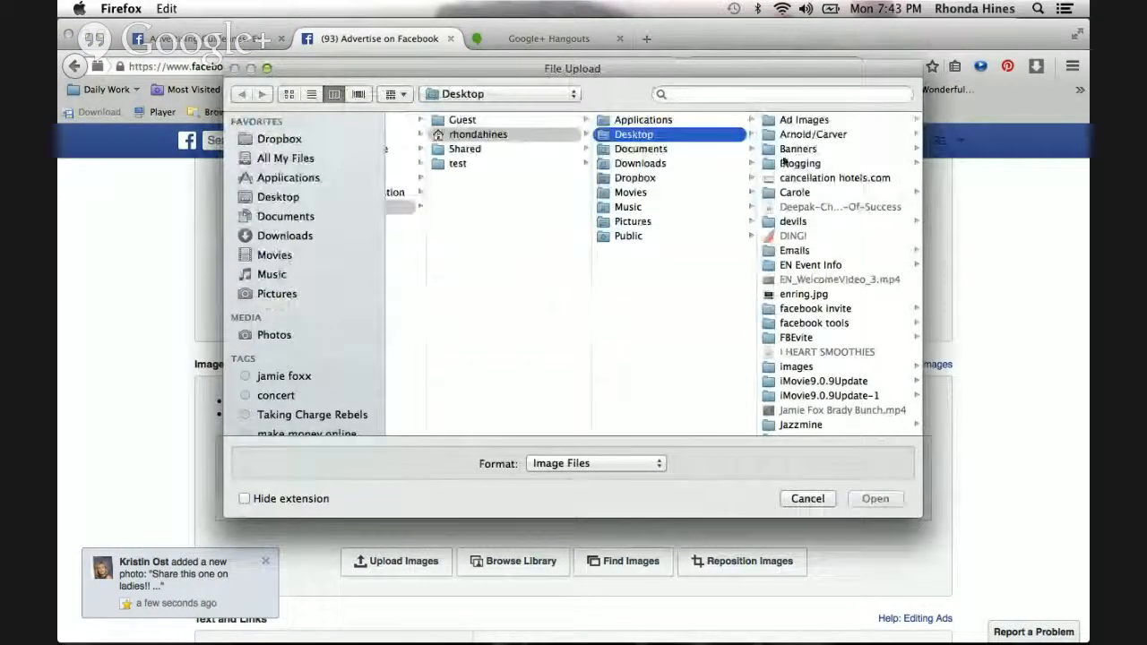
pyautogui.click(795, 120)
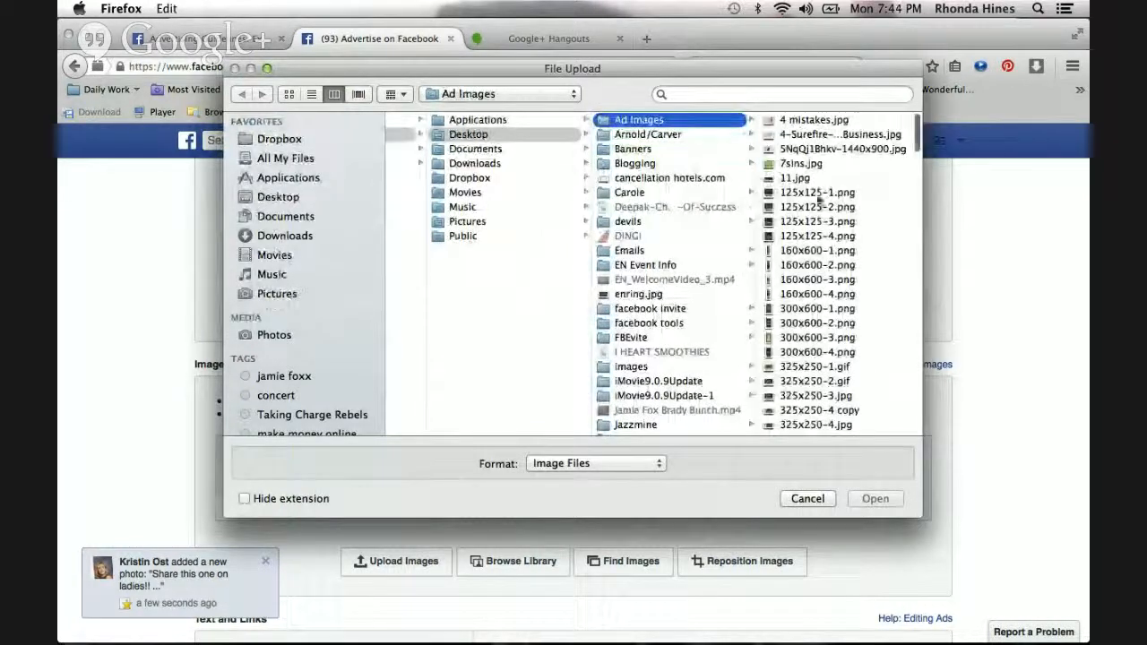
pyautogui.scroll(-3, 817, 245)
pyautogui.scroll(-10, 816, 246)
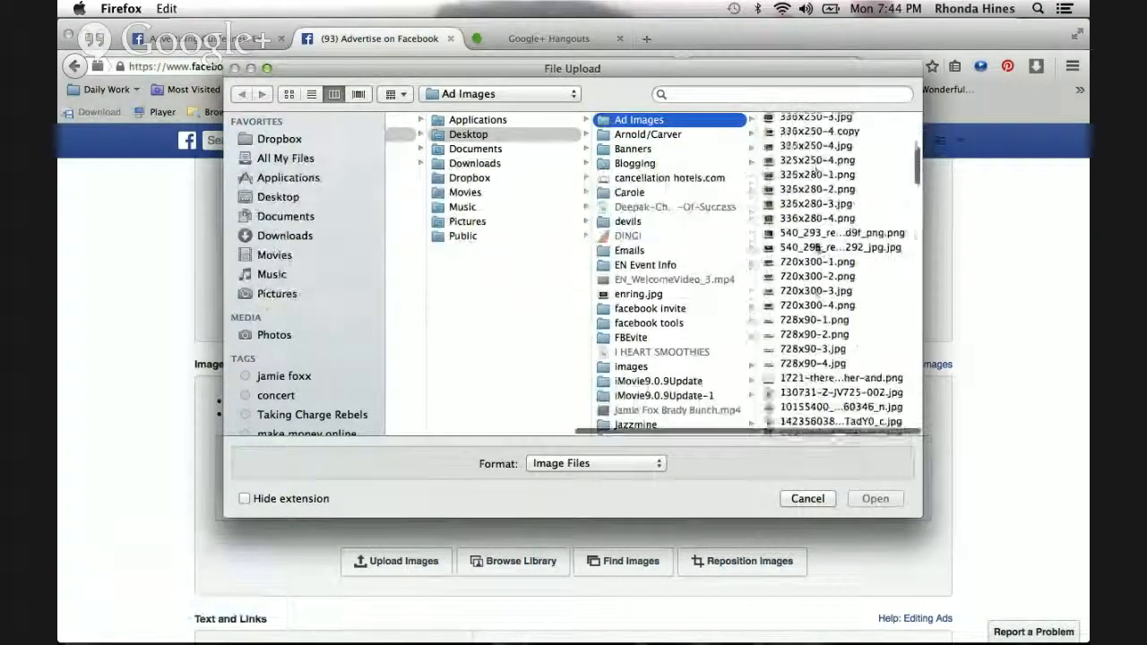
pyautogui.scroll(8, 817, 246)
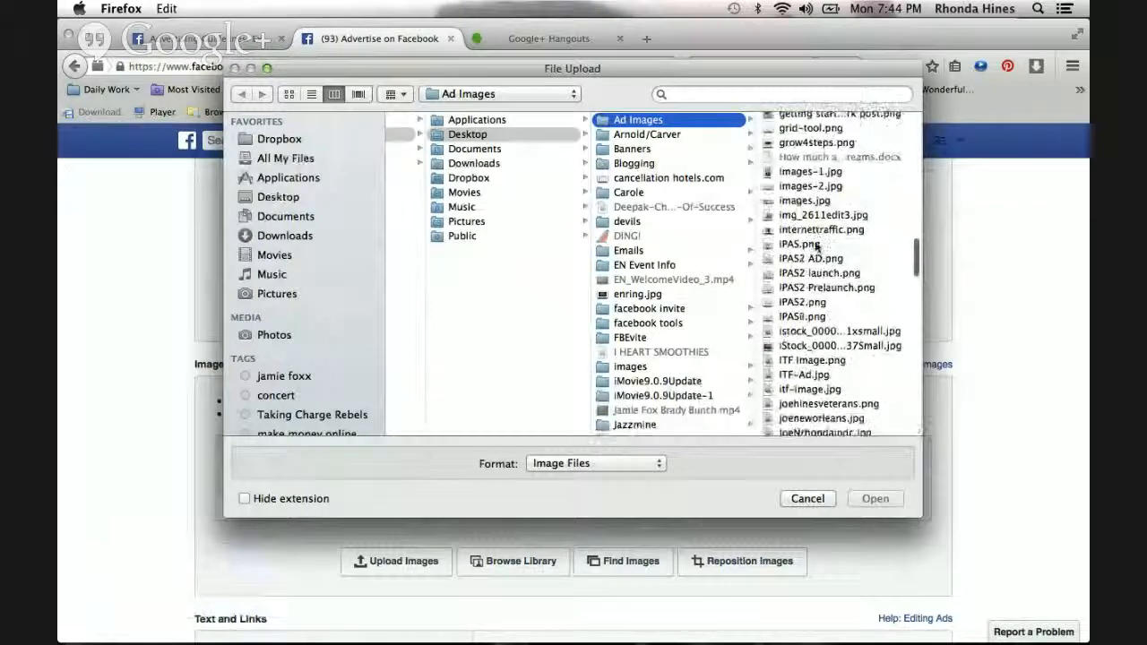
pyautogui.scroll(3, 816, 243)
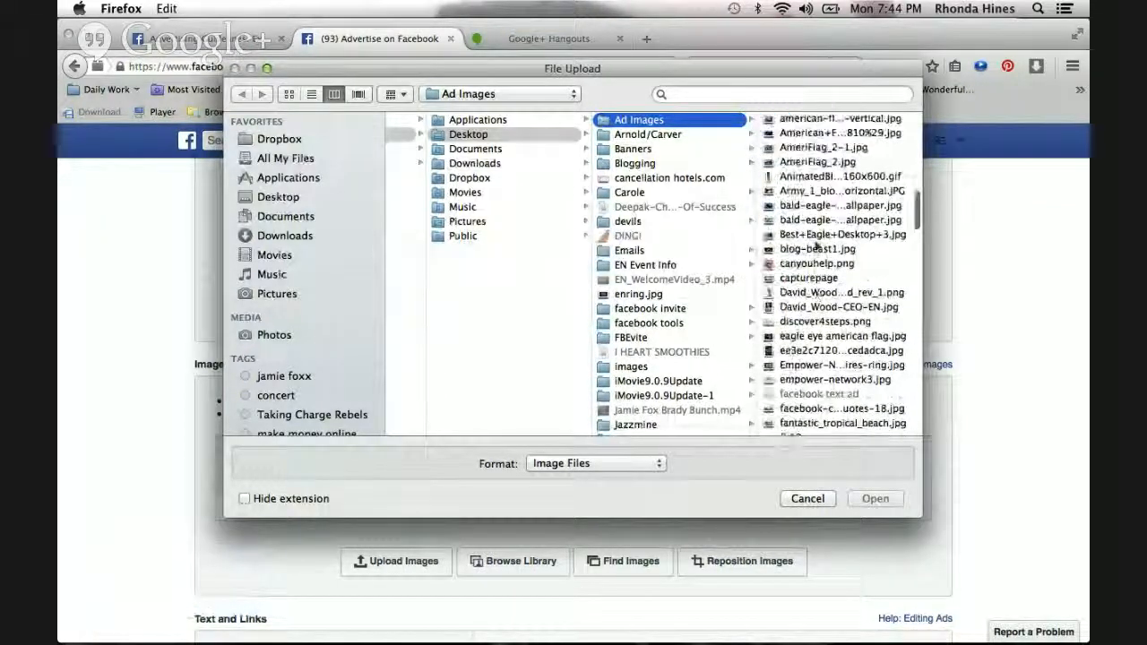
pyautogui.click(845, 293)
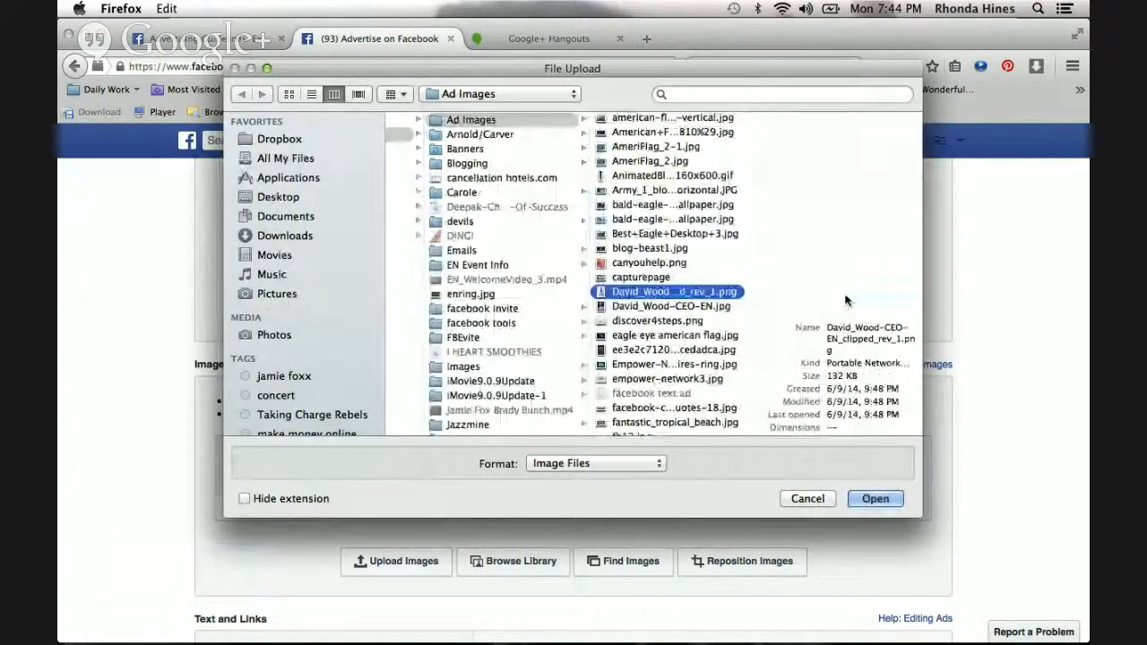
pyautogui.click(726, 306)
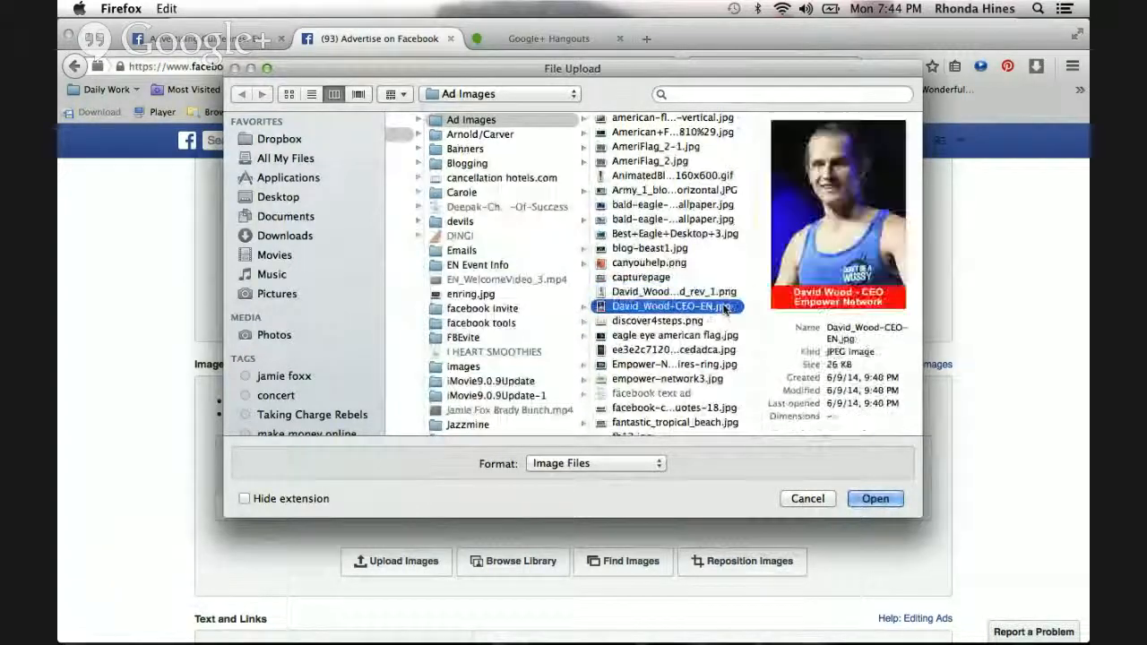
# Step: Upload top leaders mlm.png as an ad image and remove the 110 × 80 placeholder image
pyautogui.scroll(-2, 689, 325)
pyautogui.scroll(-15, 689, 325)
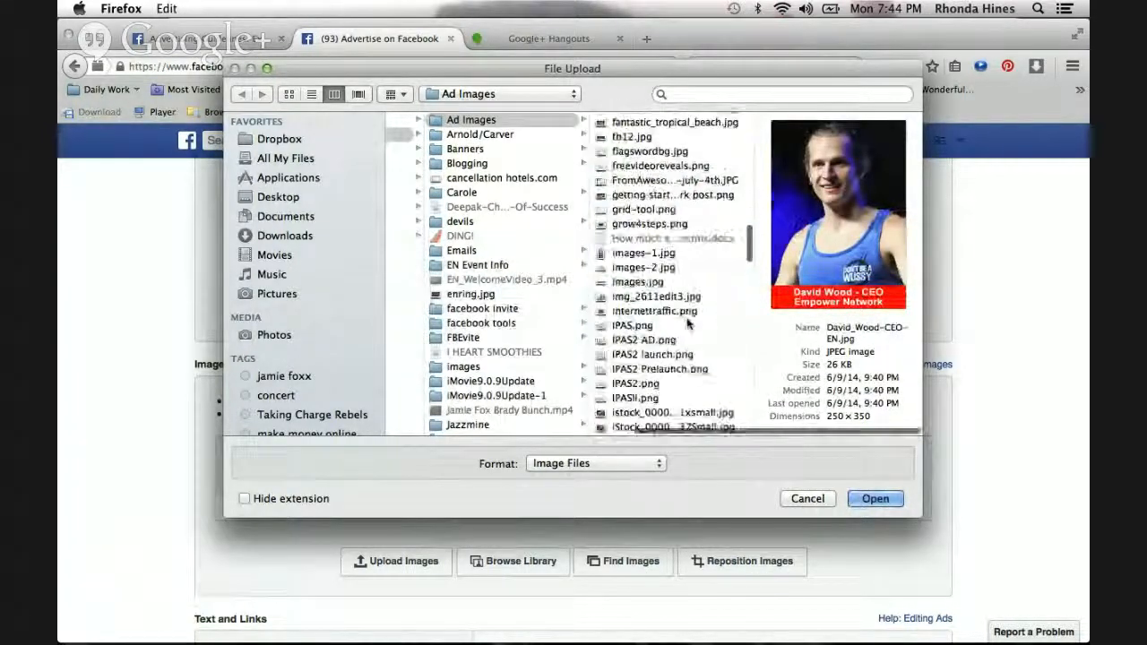
pyautogui.scroll(-15, 689, 325)
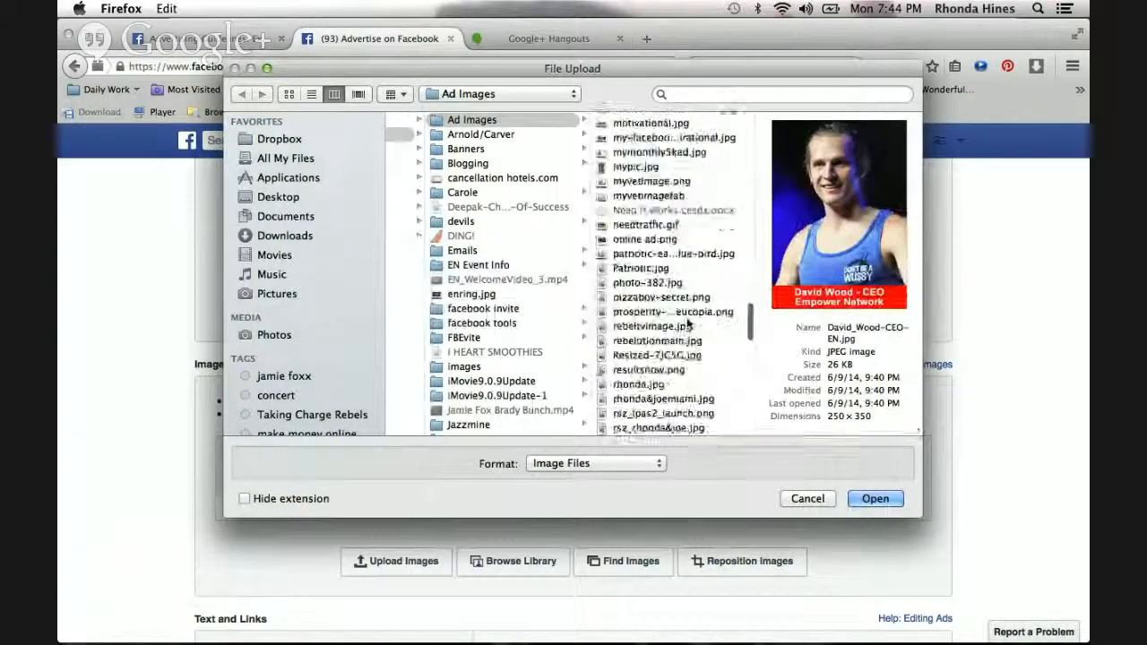
pyautogui.scroll(-5, 687, 323)
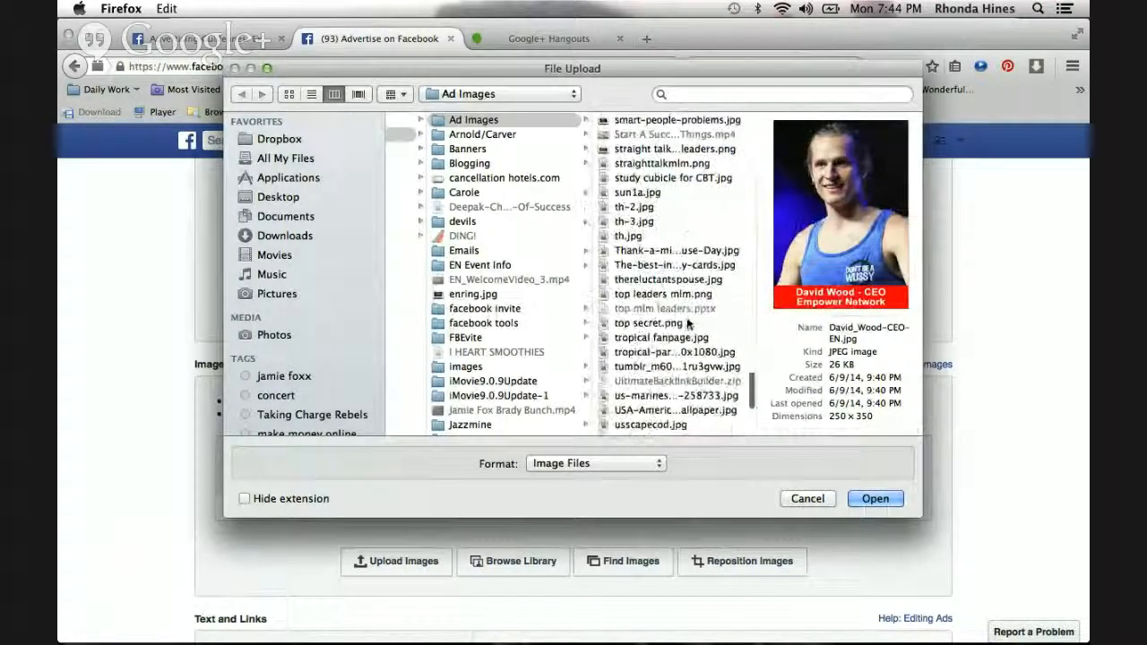
pyautogui.click(689, 296)
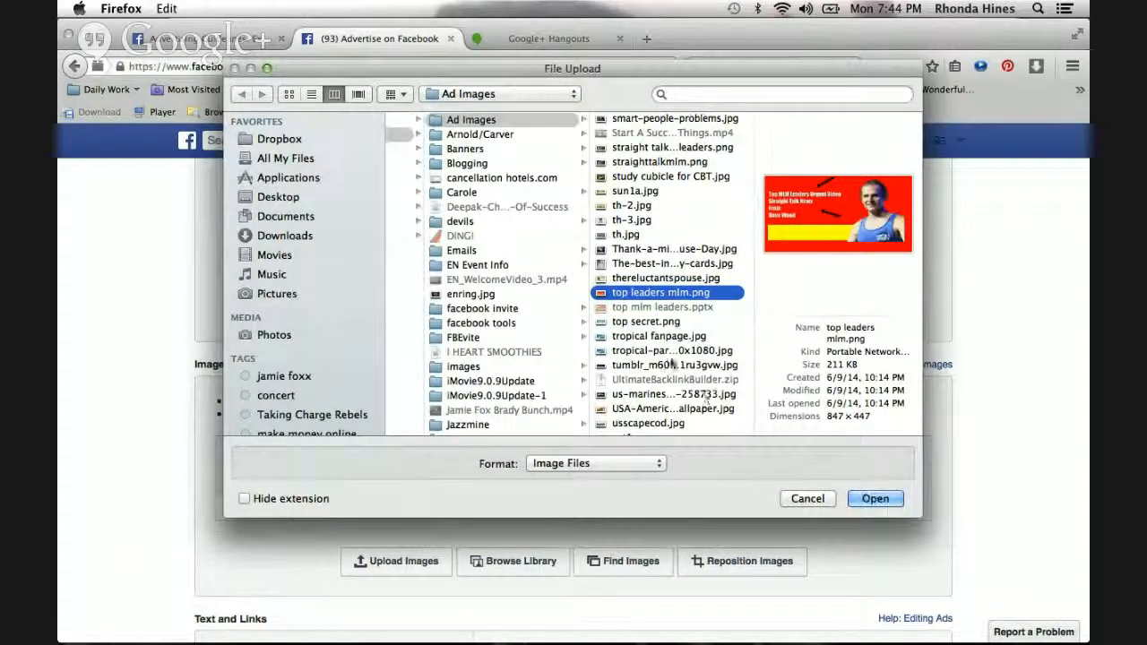
pyautogui.click(870, 499)
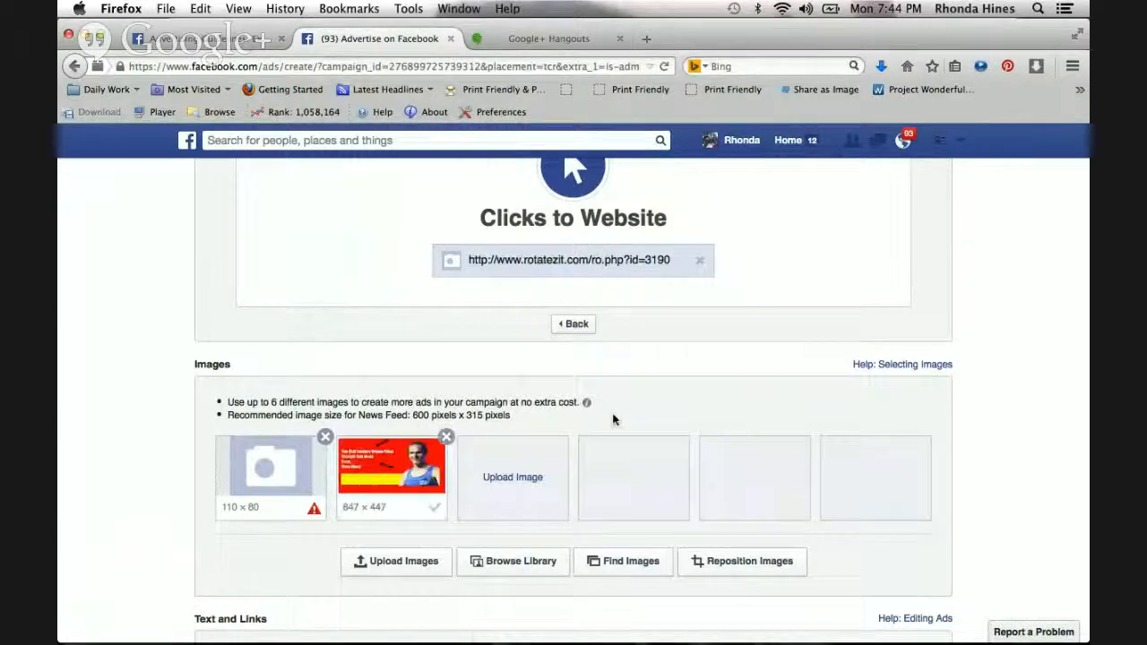
pyautogui.click(324, 437)
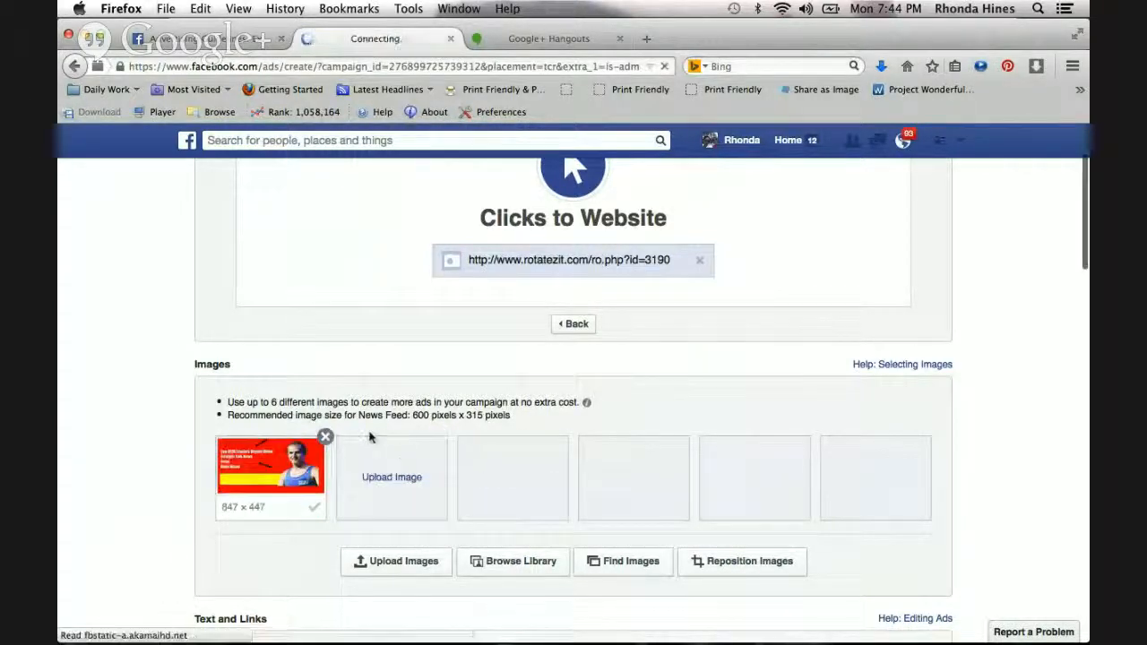
# Step: Connect the Online Ninja Marketing & Personal Development Tips Facebook page to the ad
pyautogui.scroll(-2, 370, 436)
pyautogui.scroll(-2, 369, 437)
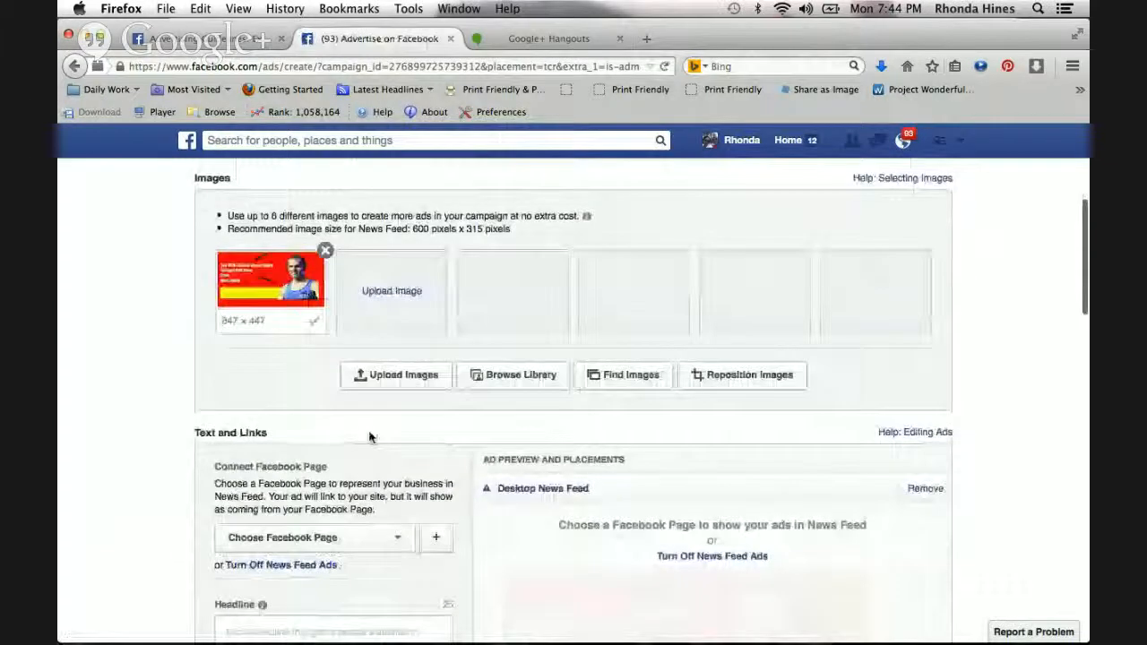
pyautogui.scroll(-2, 369, 437)
pyautogui.scroll(-1, 370, 436)
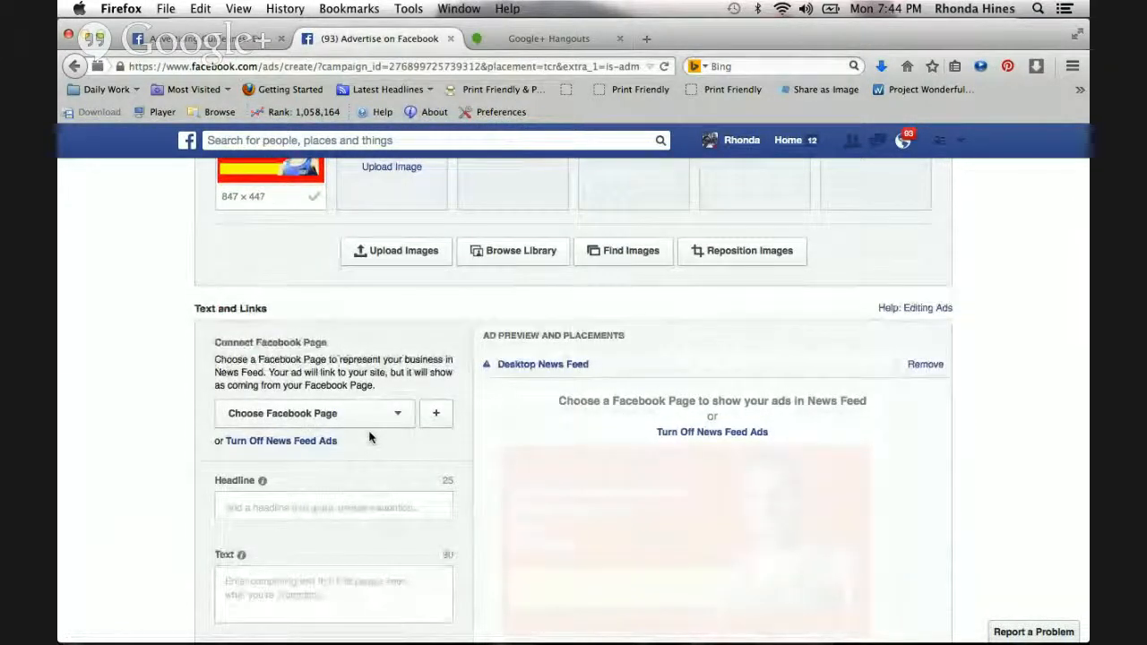
pyautogui.scroll(2, 272, 265)
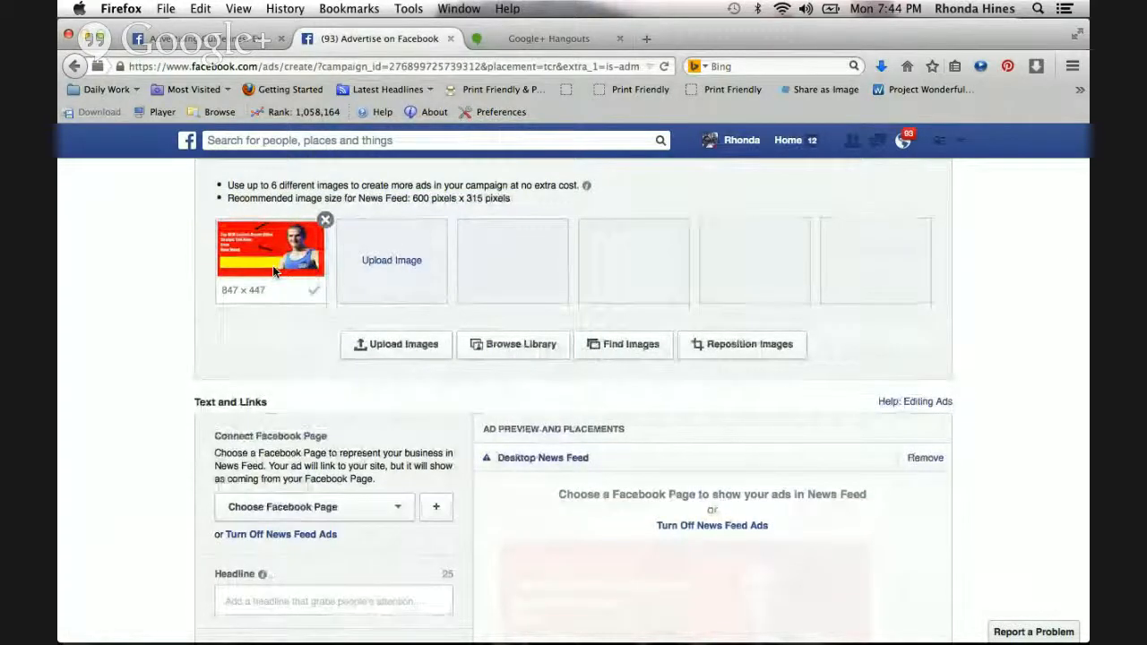
pyautogui.scroll(-2, 275, 299)
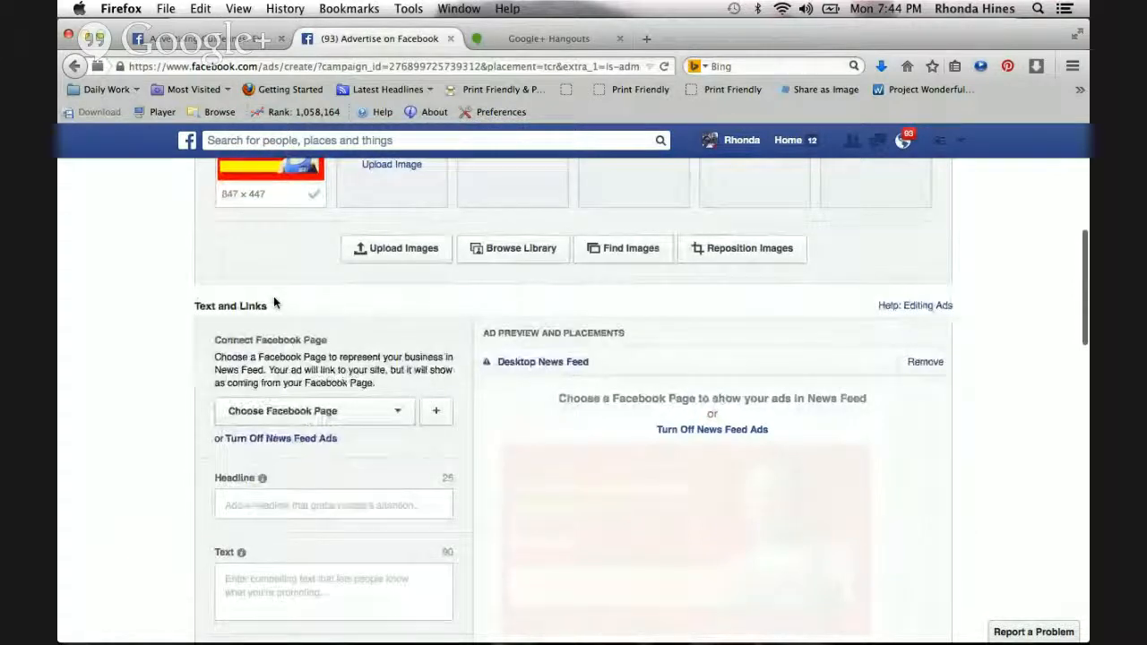
pyautogui.scroll(-2, 448, 392)
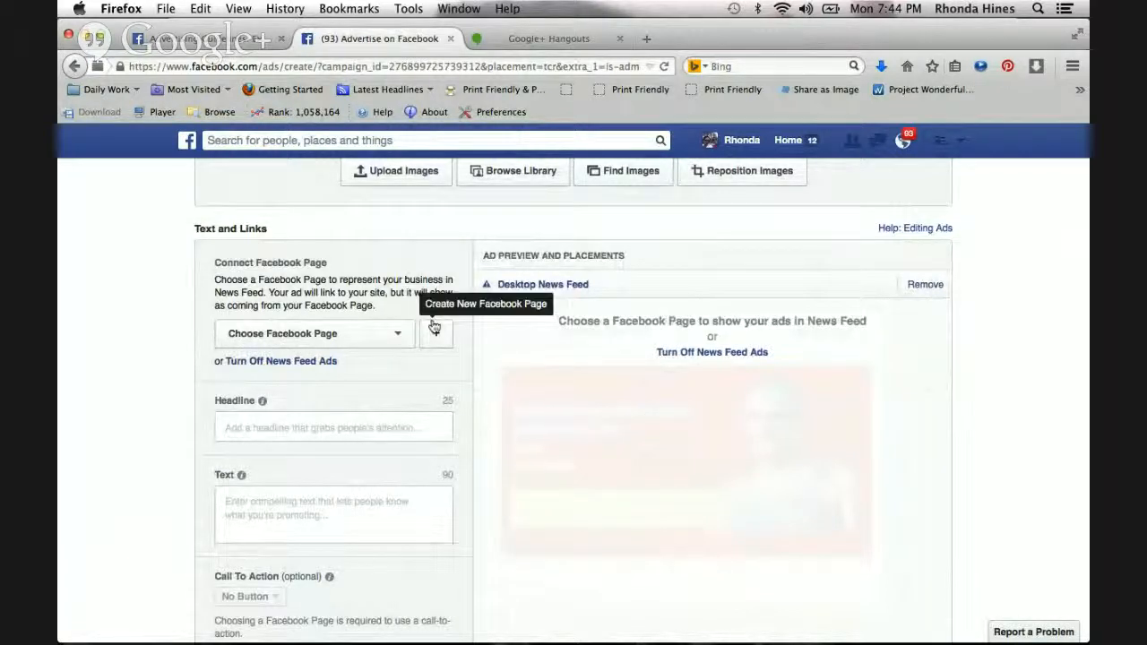
pyautogui.click(402, 335)
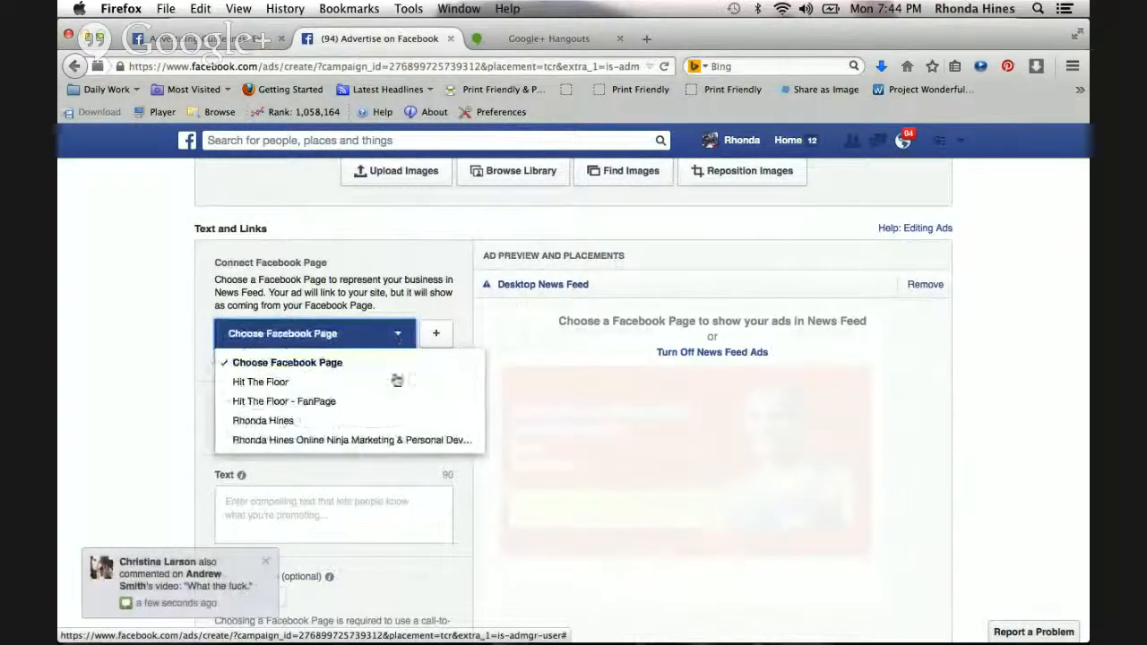
pyautogui.click(381, 440)
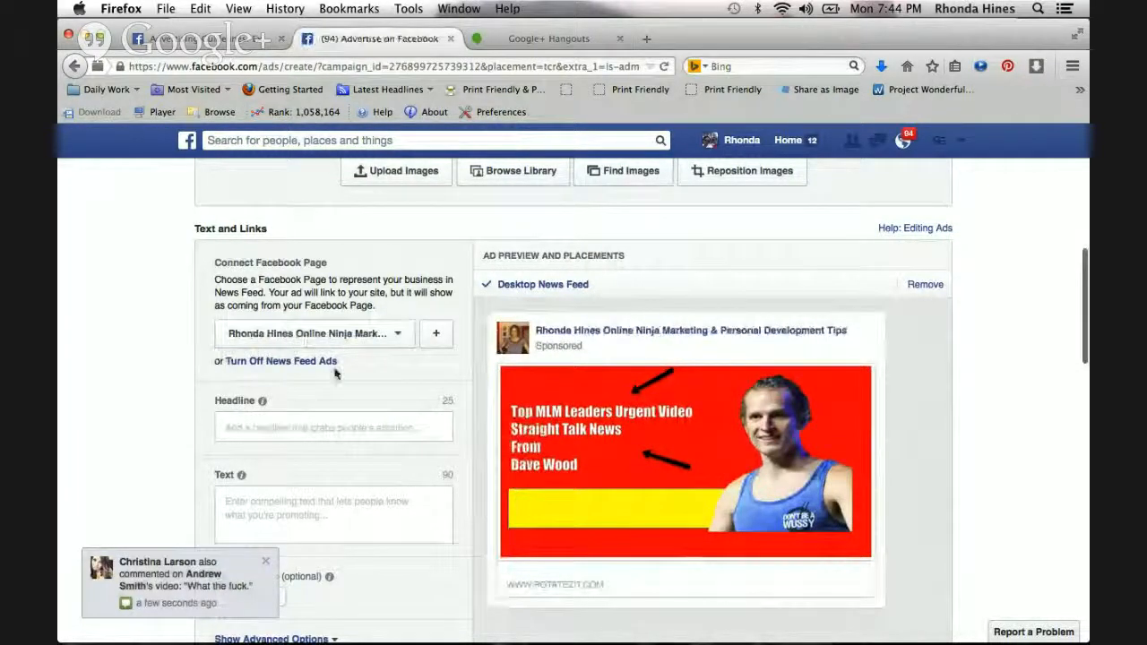
# Step: Enter "ATTENTION Top Earners" as the ad headline
pyautogui.click(362, 422)
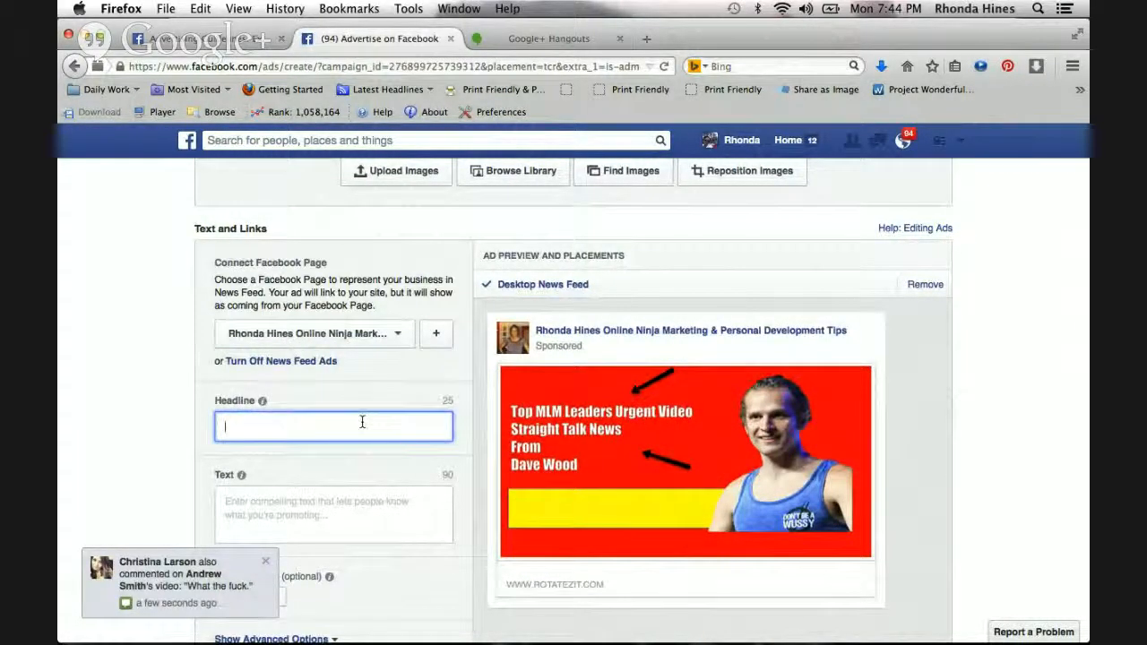
pyautogui.write('ATTENT')
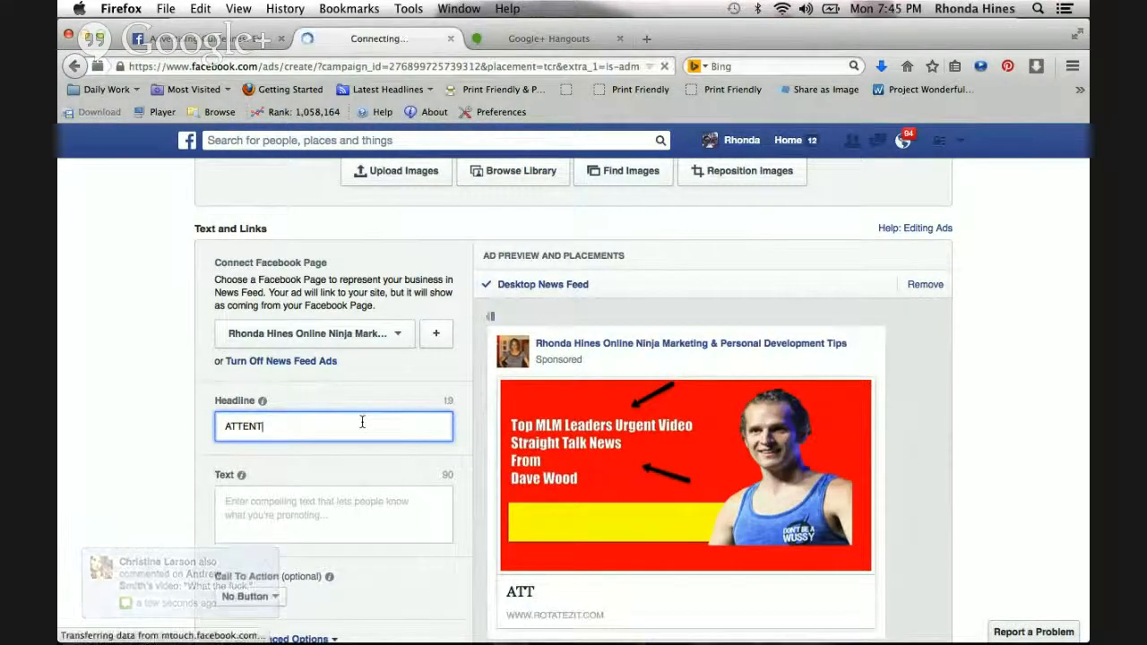
pyautogui.write('ION')
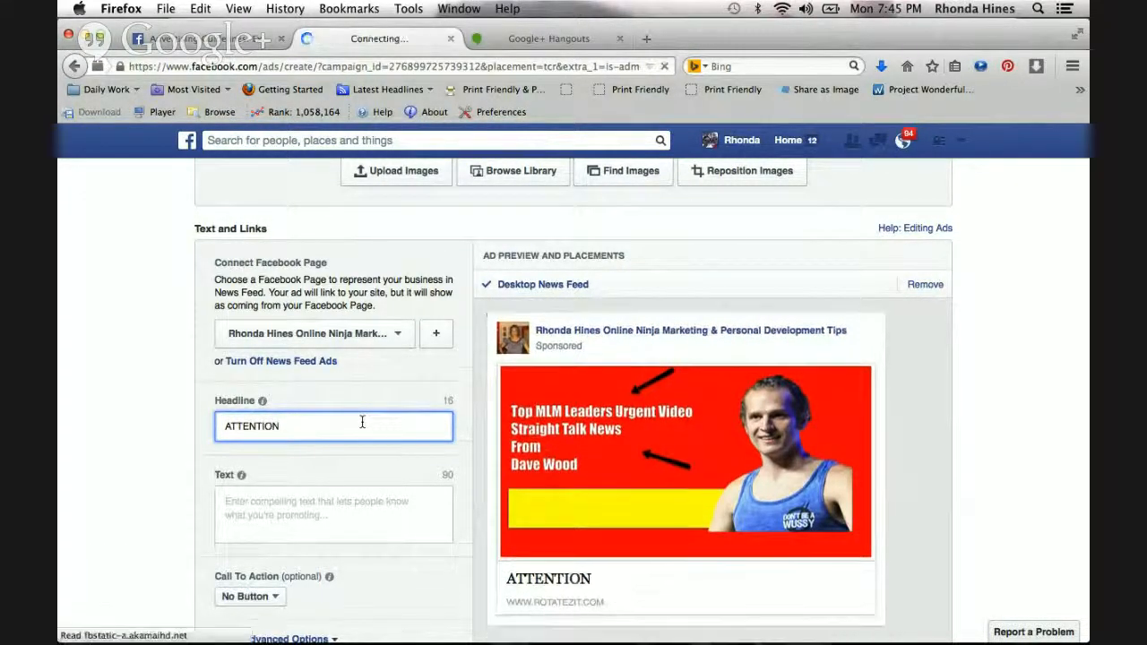
pyautogui.write(' Tope')
pyautogui.press('BackSpace')
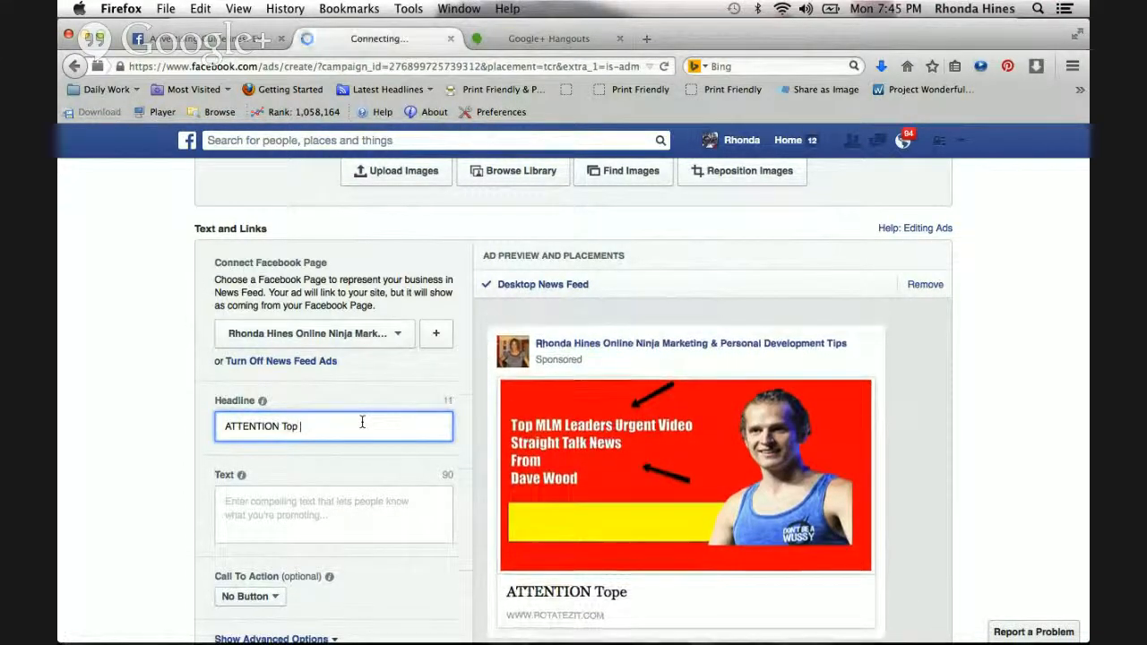
pyautogui.write('Earners')
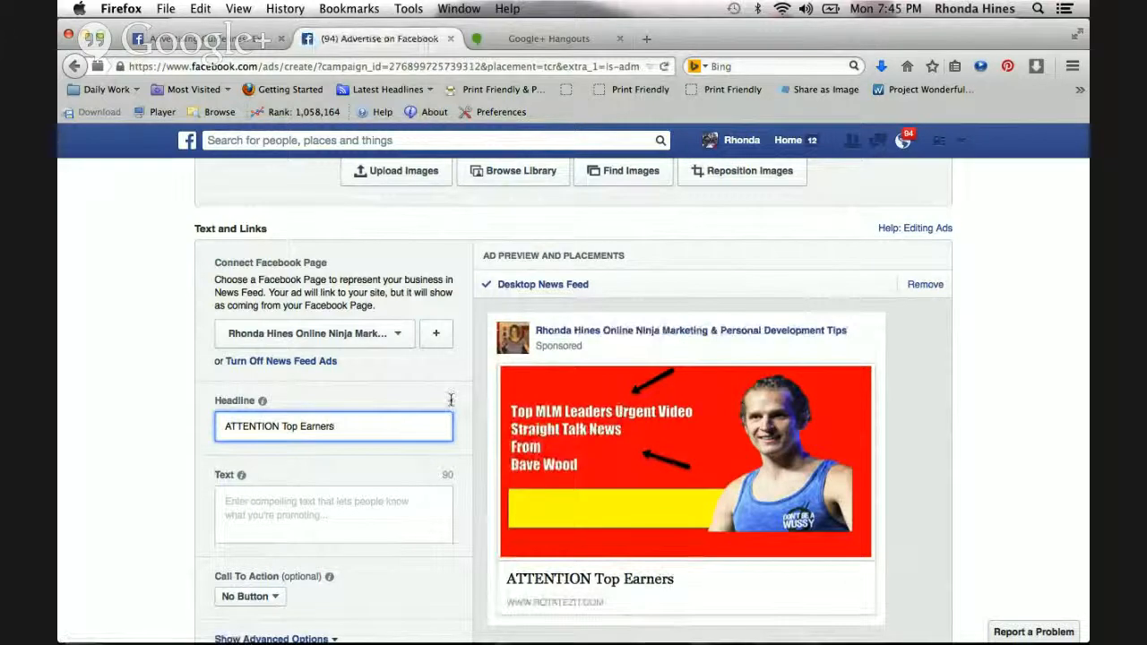
# Step: Enter "Get To Charlotte, NC for a Private Meeting" as the ad text
pyautogui.click(375, 507)
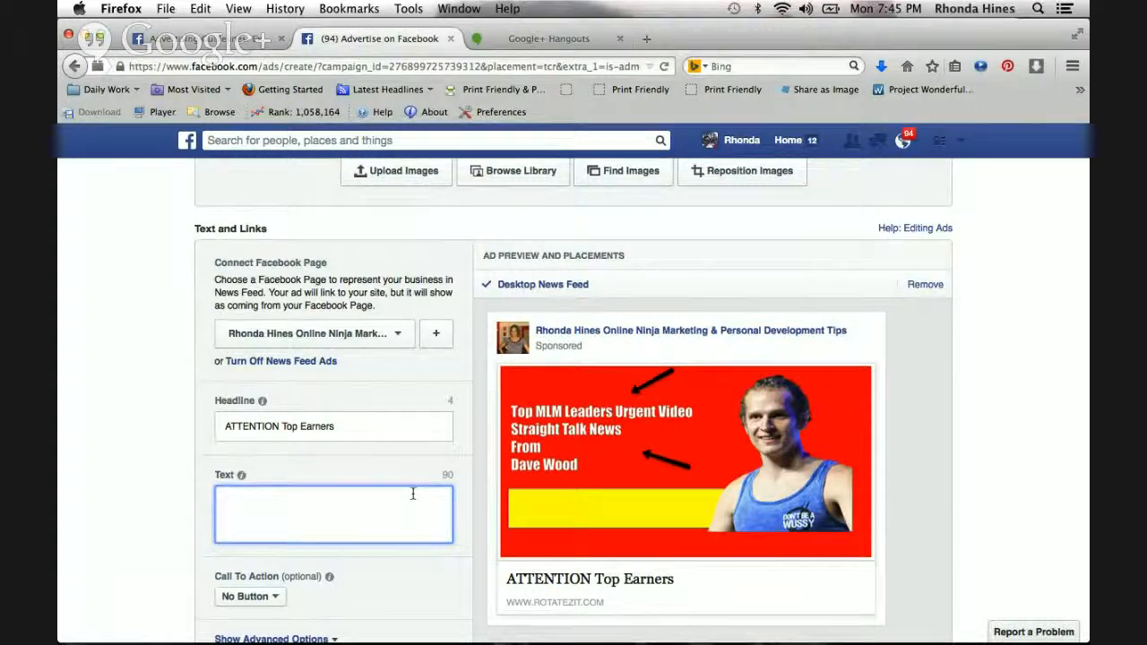
pyautogui.write('Get To ')
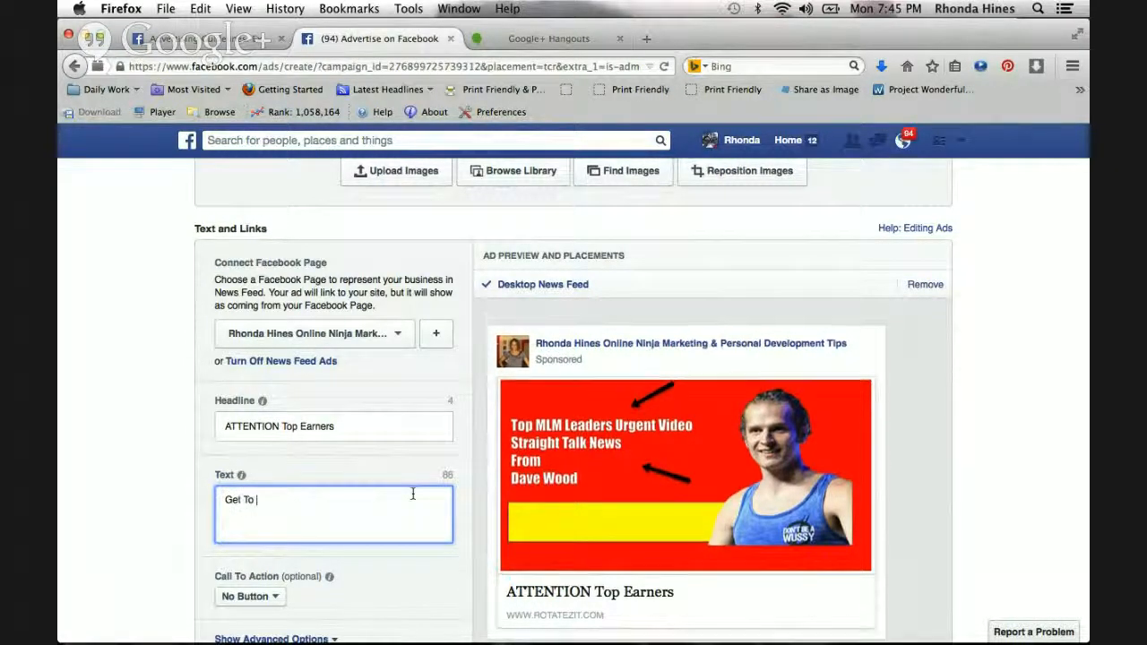
pyautogui.write('Charlo')
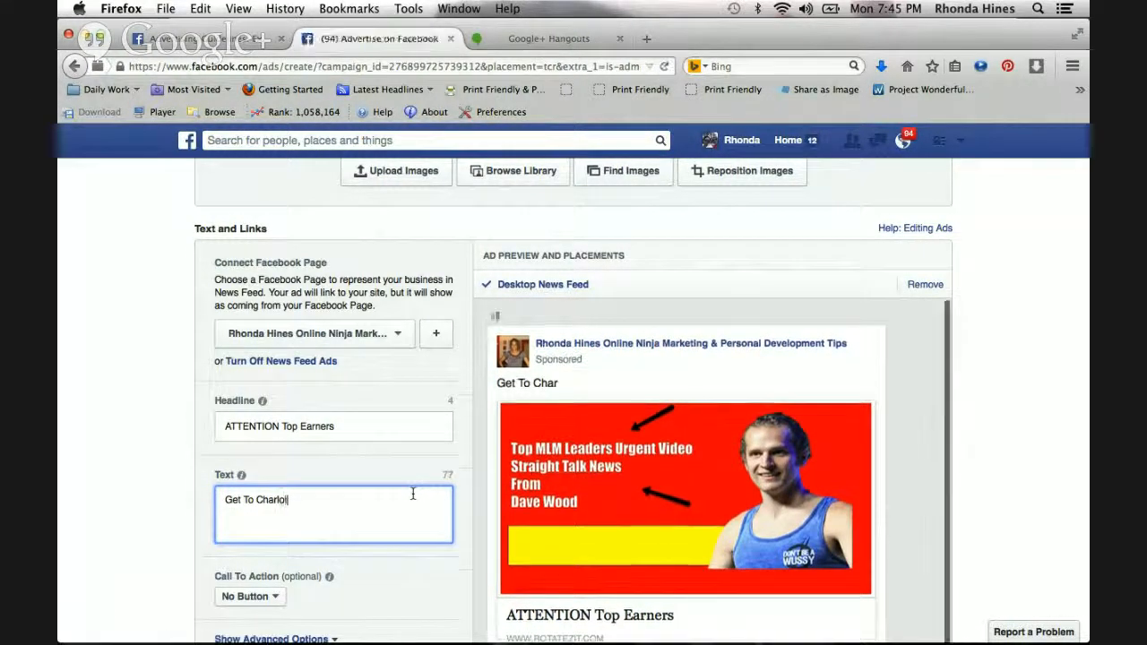
pyautogui.write('tte, NC ')
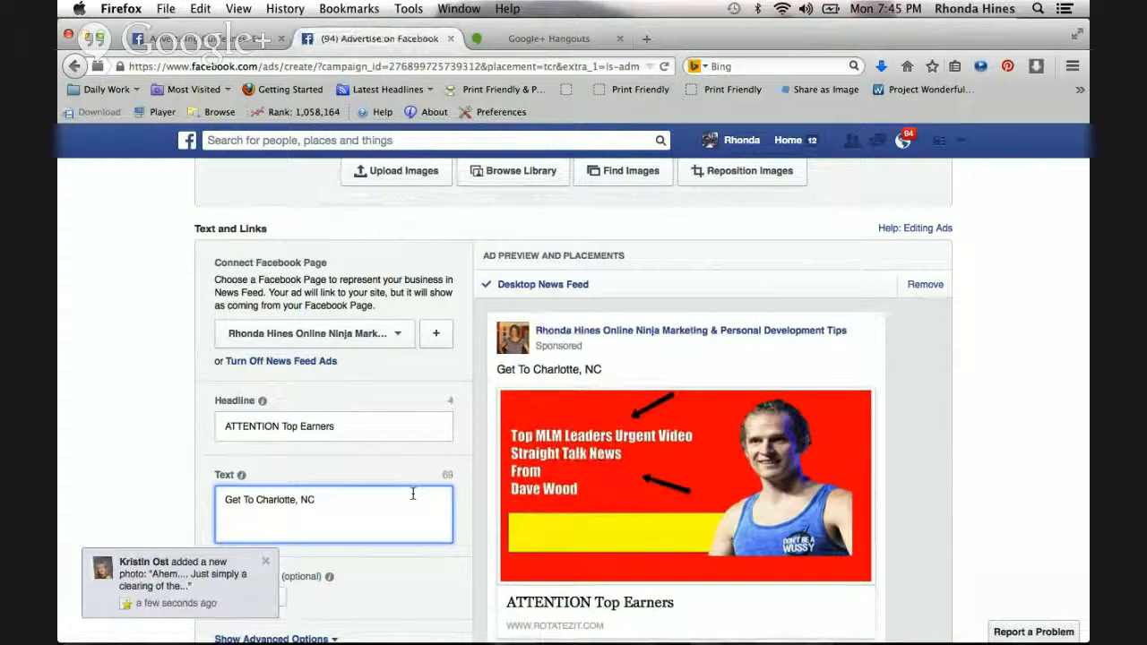
pyautogui.write('for a ')
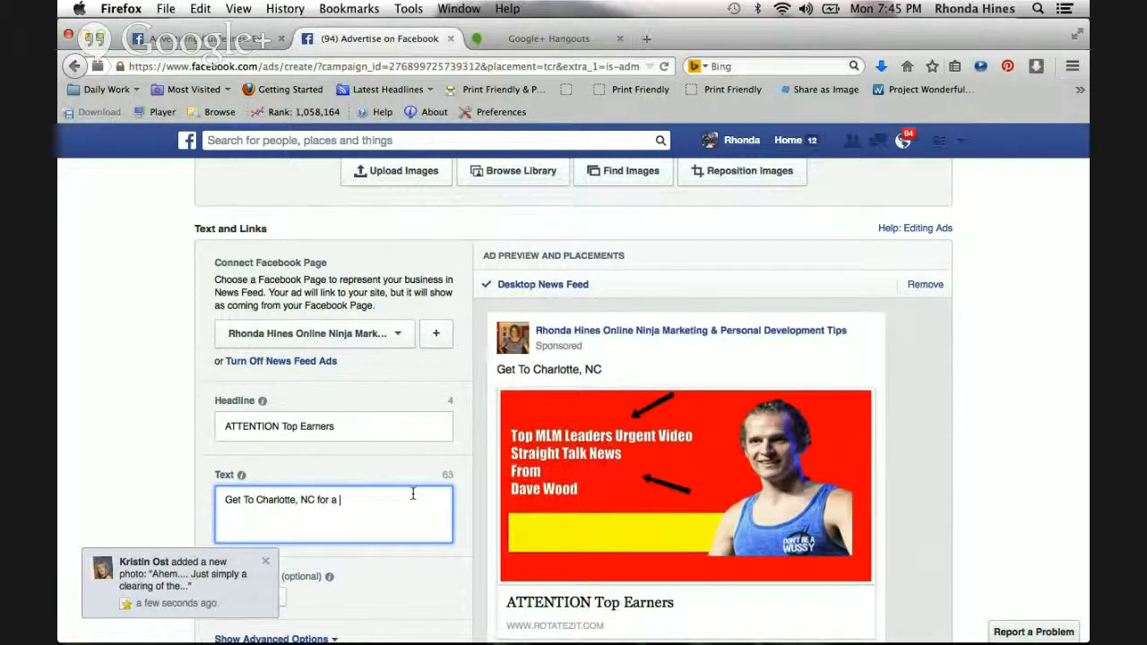
pyautogui.write('Private m')
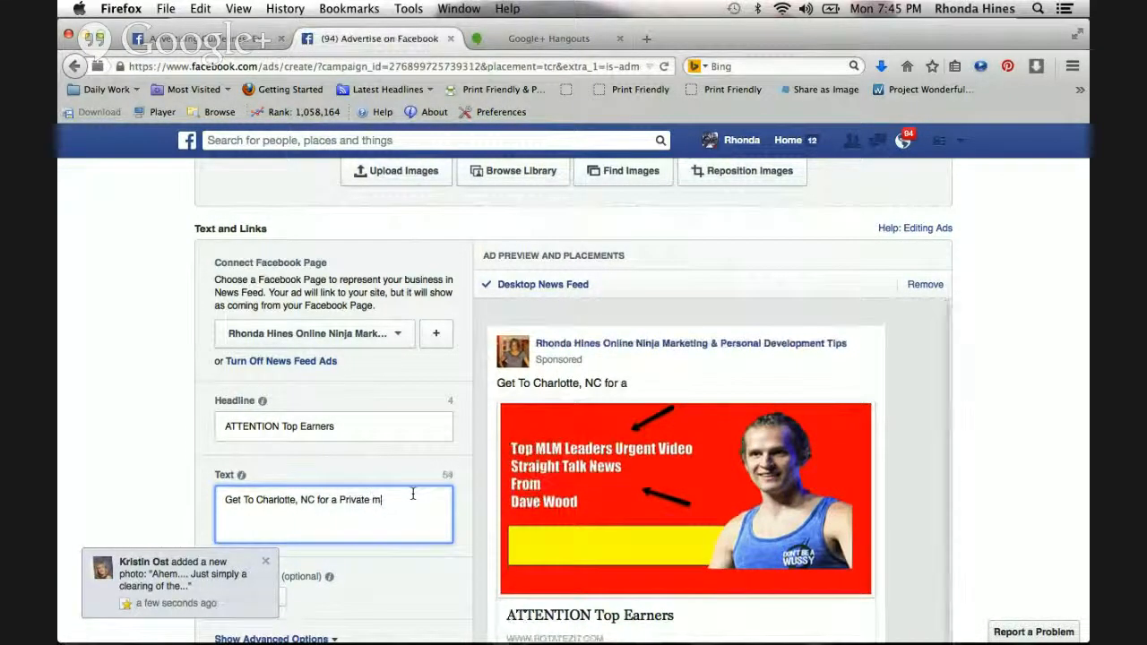
pyautogui.write('eeting on')
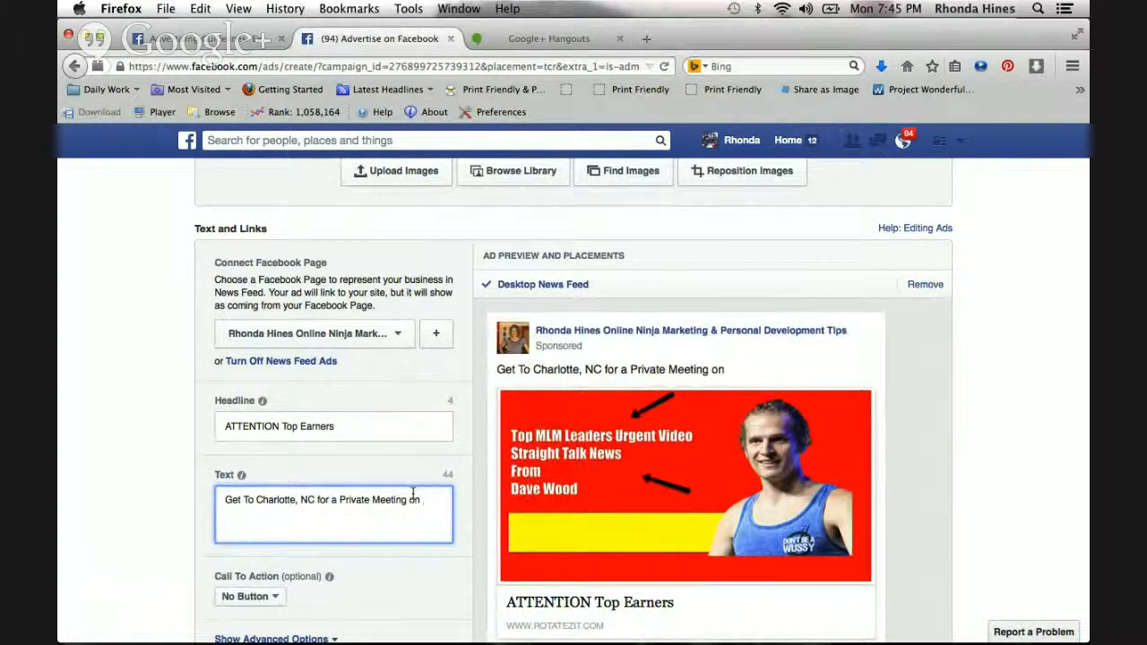
pyautogui.press('BackSpace')
pyautogui.press('BackSpace')
pyautogui.press('BackSpace')
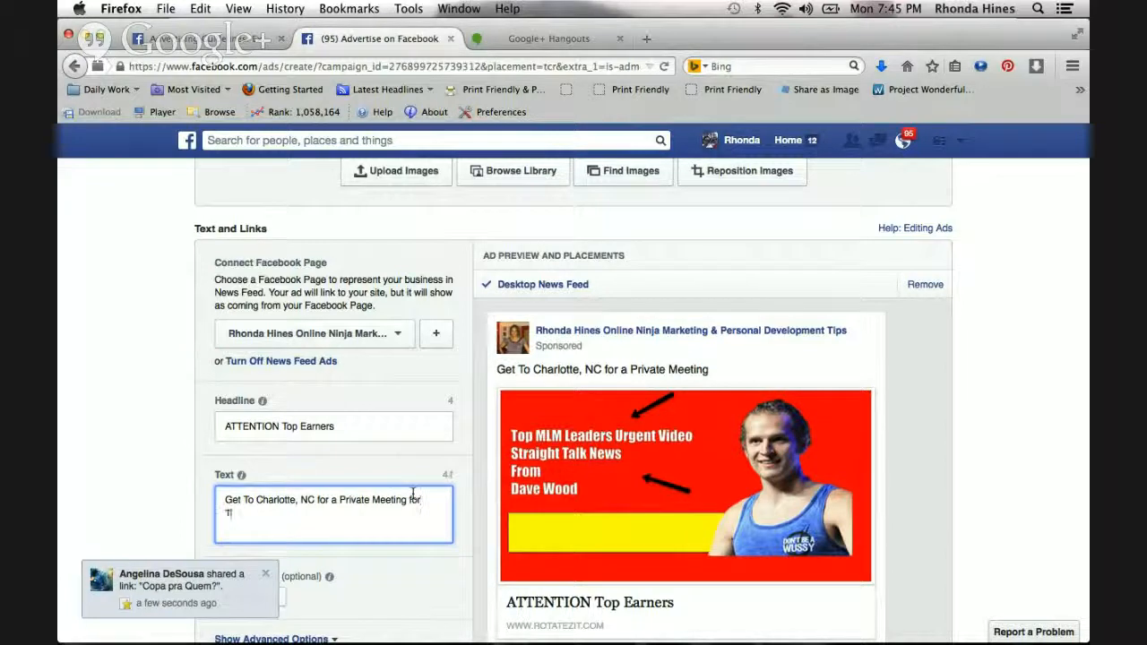
# Step: Extend the ad text with "for Top Earners Only by Invite"
pyautogui.write('for Tope Earner')
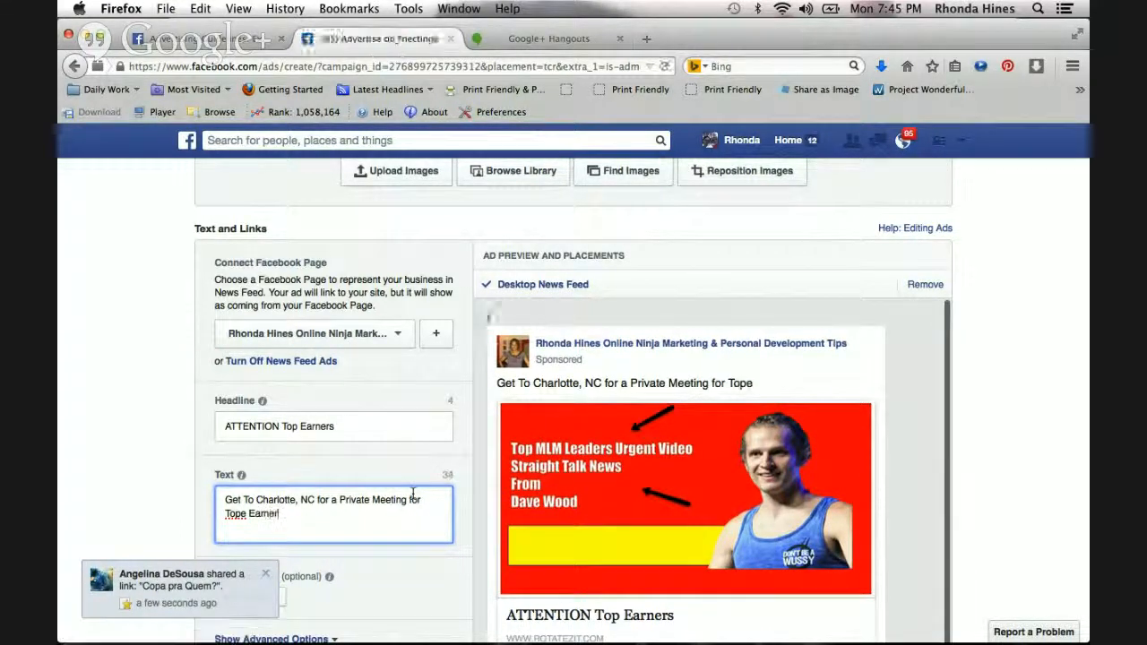
pyautogui.press('BackSpace')
pyautogui.press('BackSpace')
pyautogui.press('BackSpace')
pyautogui.press('BackSpace')
pyautogui.press('BackSpace')
pyautogui.press('BackSpace')
pyautogui.press('BackSpace')
pyautogui.press('BackSpace')
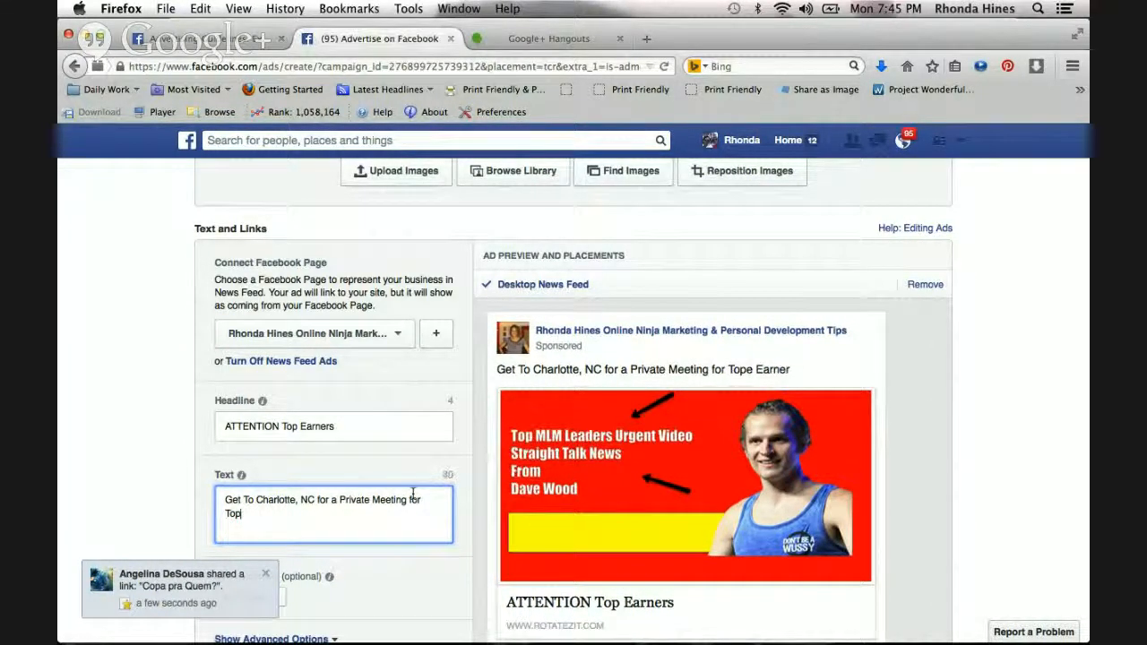
pyautogui.write('Earners ON')
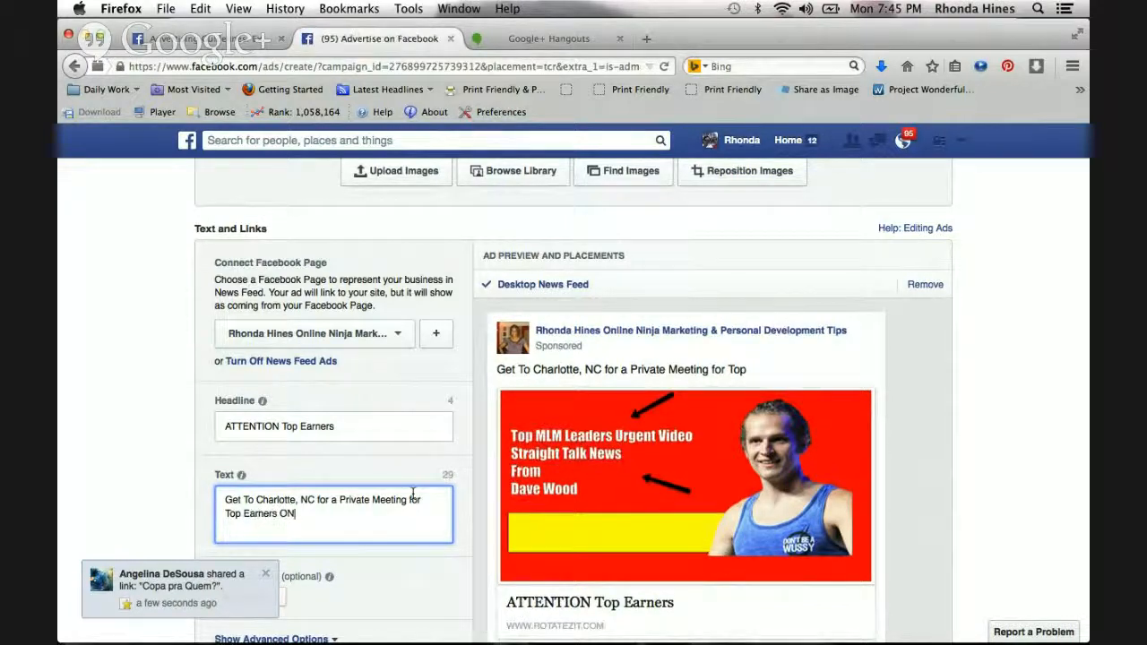
pyautogui.press('BackSpace')
pyautogui.write('nly')
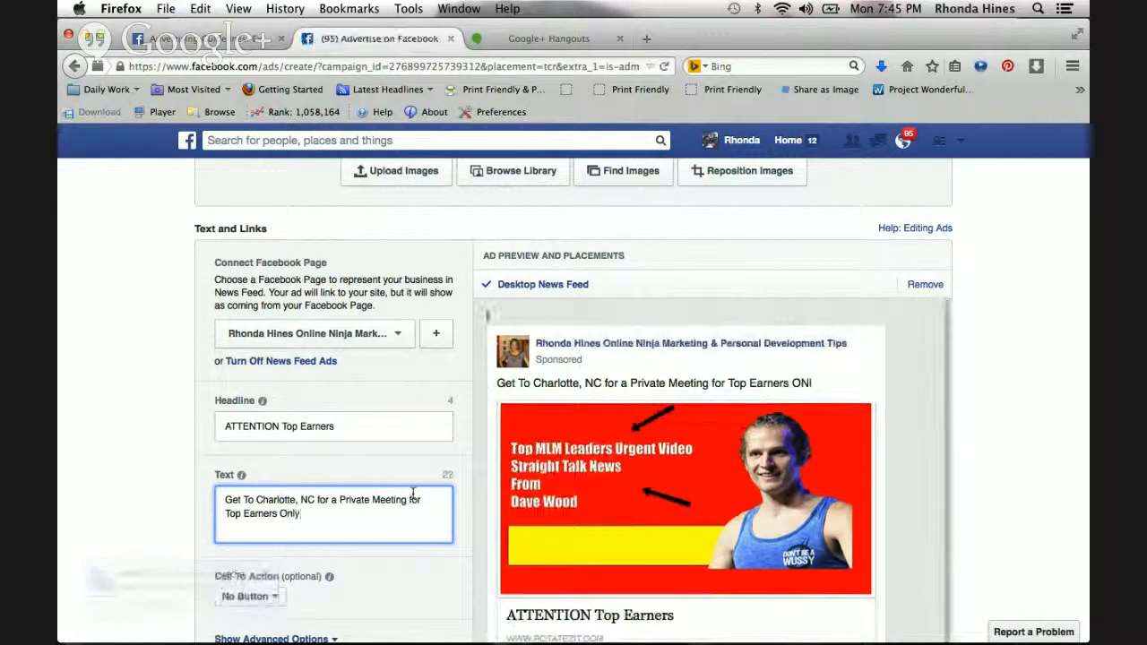
pyautogui.write(' by Invi')
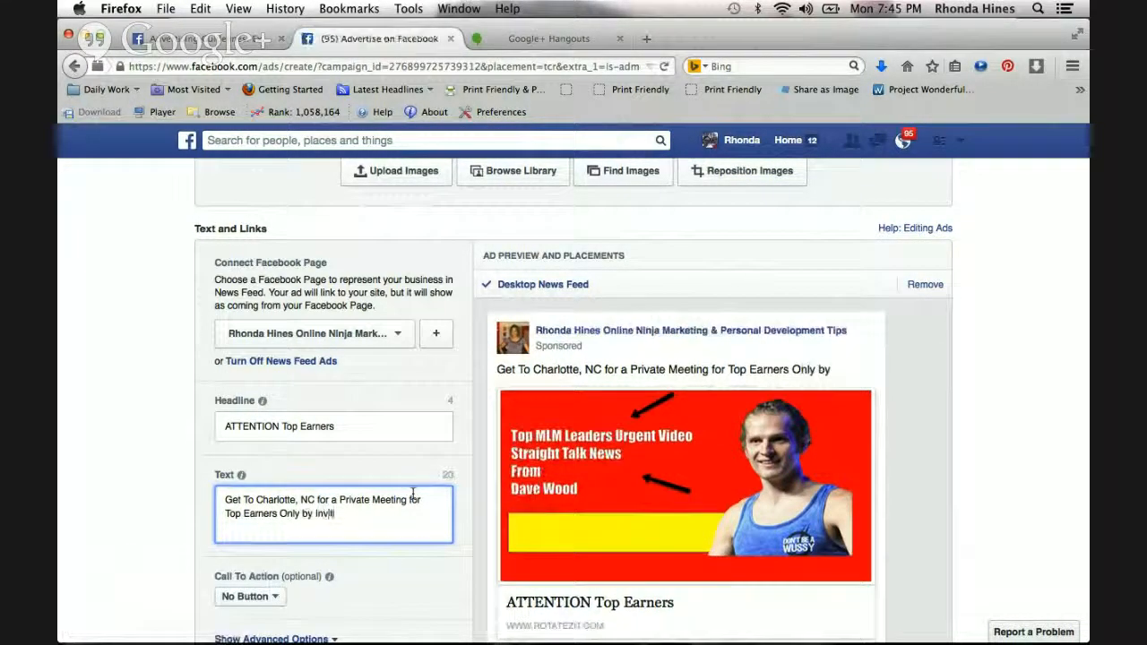
pyautogui.write('te')
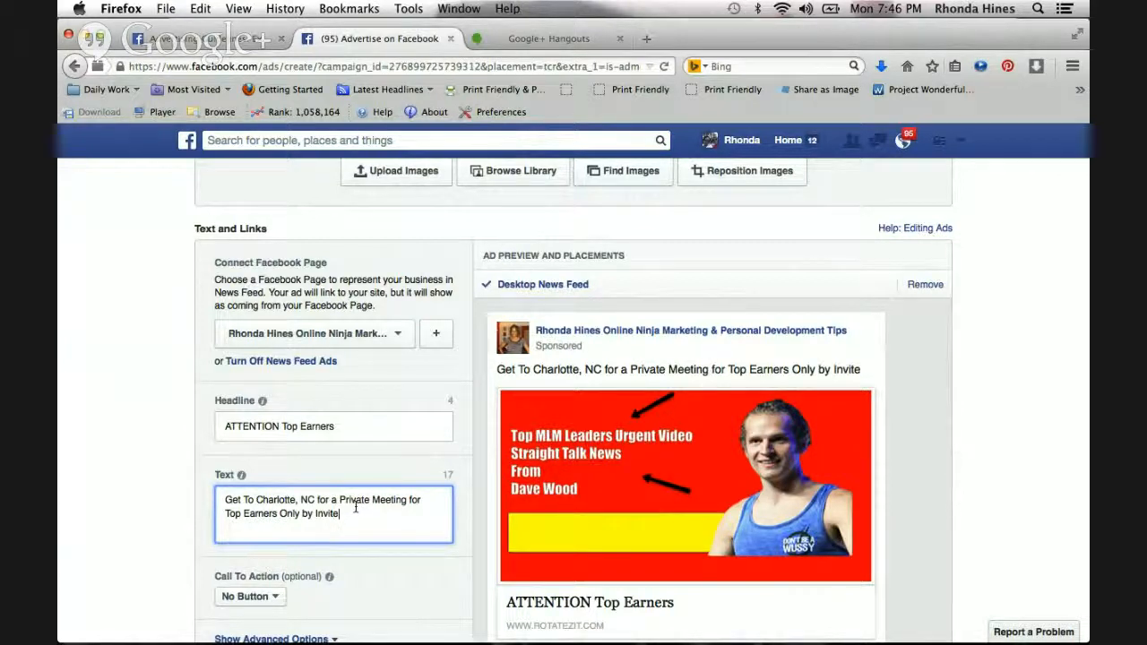
# Step: Replace the whole ad text with "The Direct Sales Industry is about to change as you know it"
pyautogui.moveTo(363, 510); pyautogui.dragTo(217, 490)
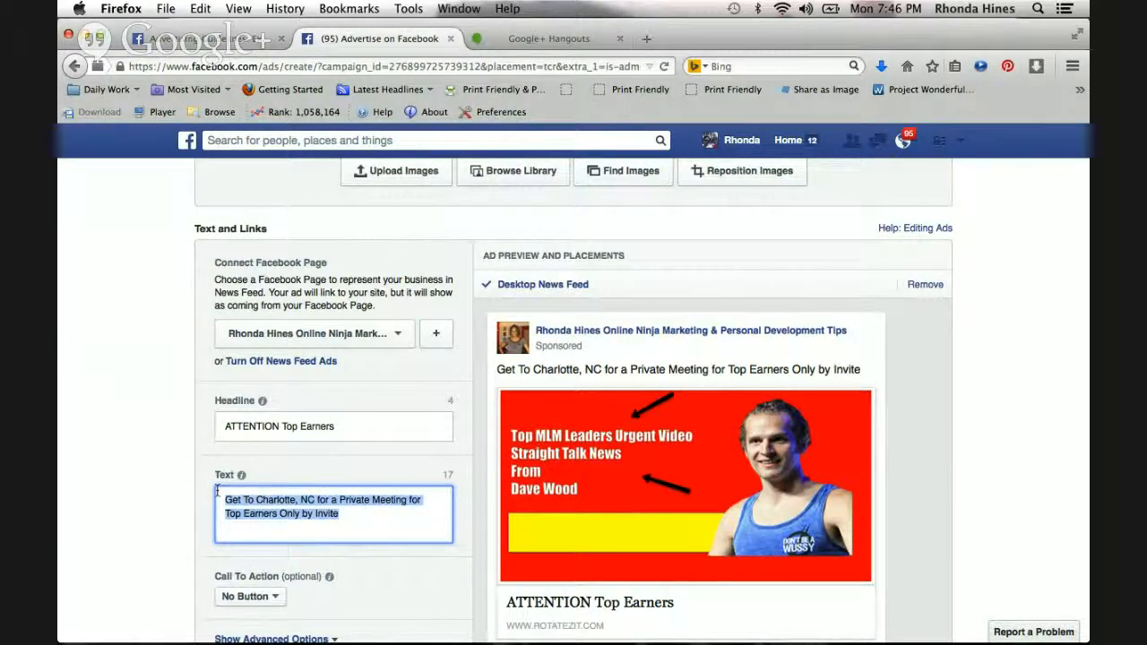
pyautogui.write('The Dire')
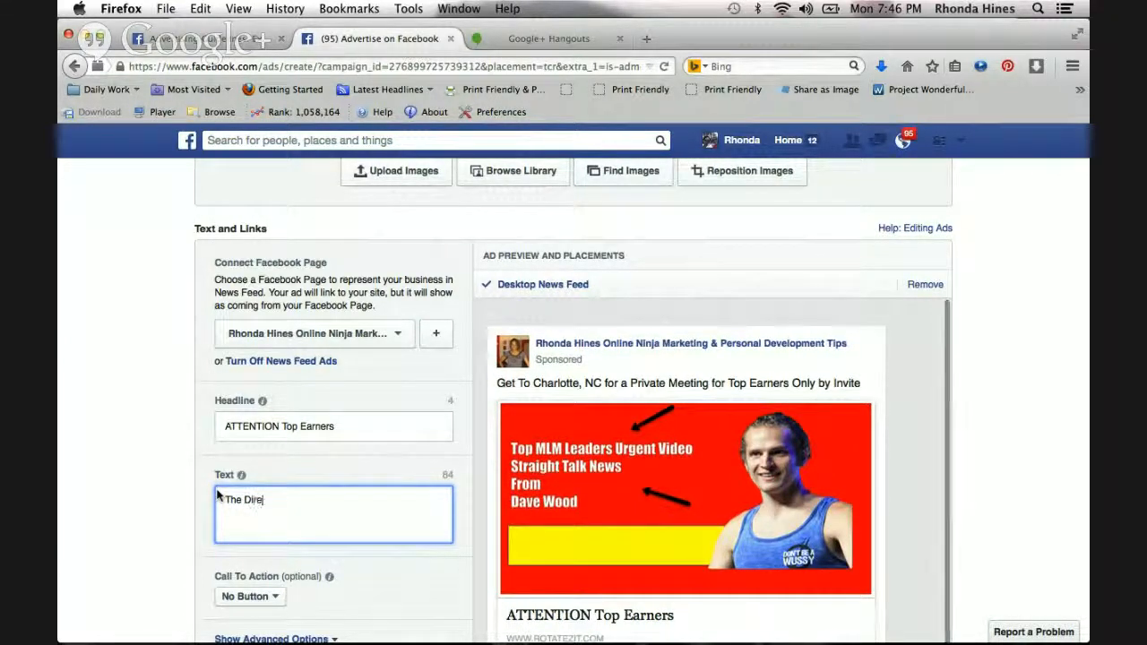
pyautogui.write('ct Sales Indus')
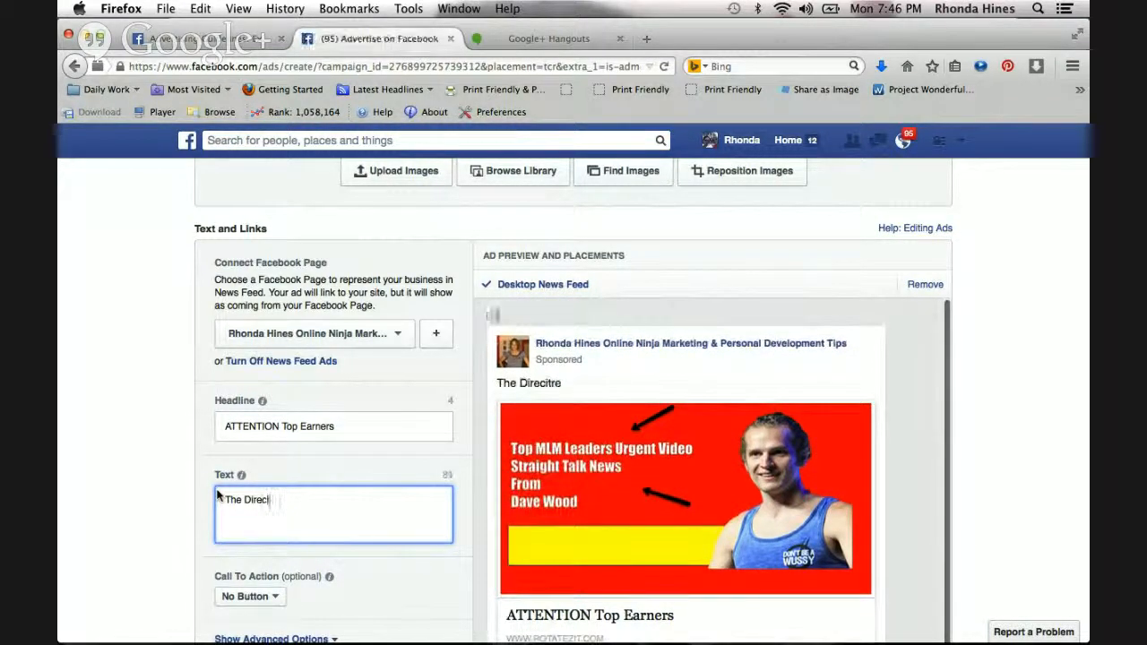
pyautogui.write('try is a')
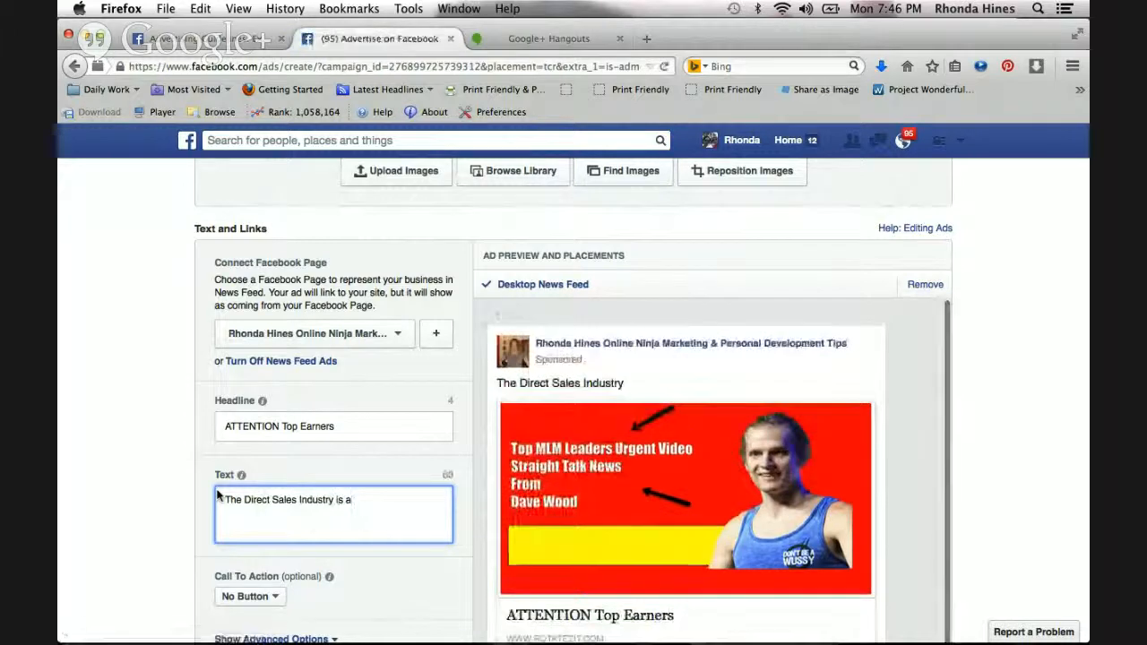
pyautogui.write('bout to change')
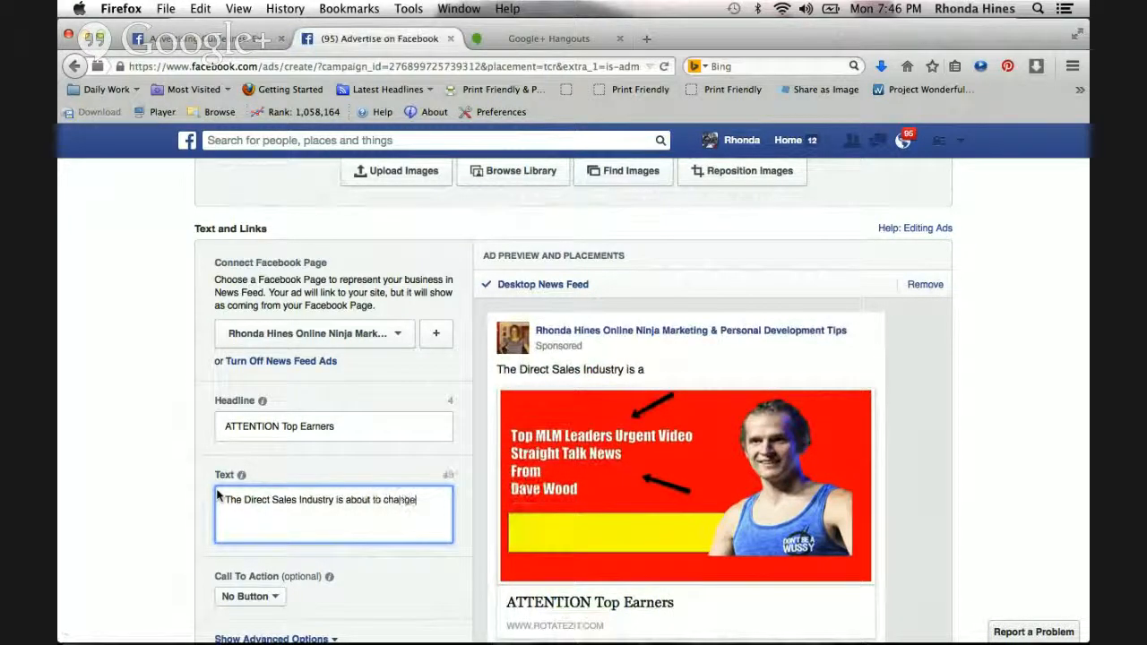
pyautogui.write(' as you know it')
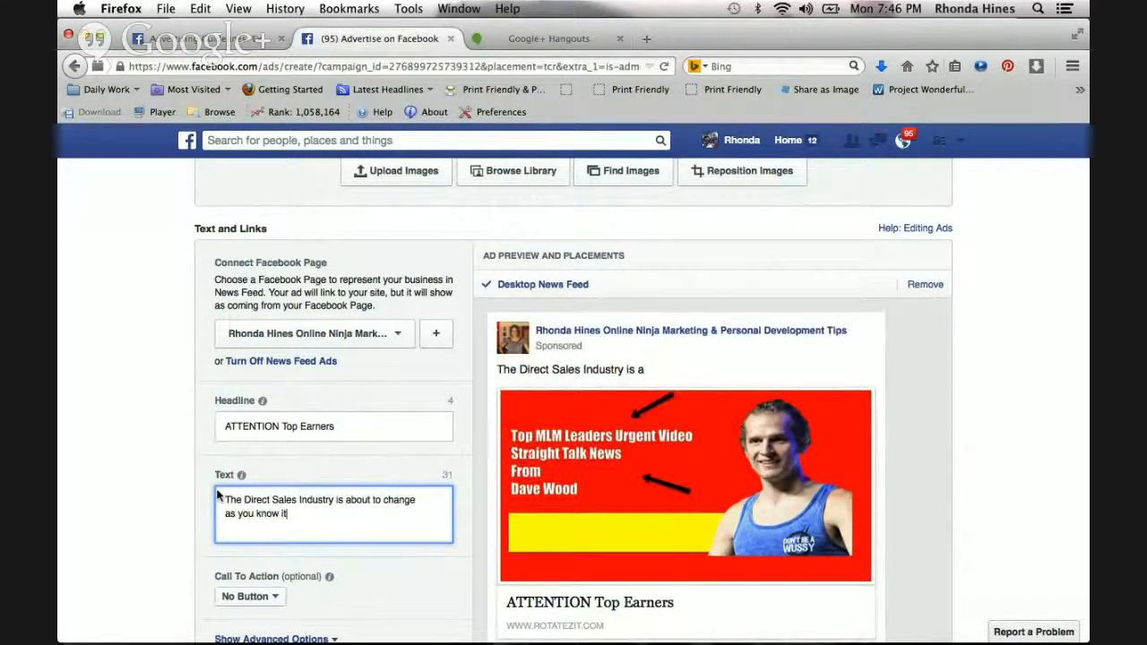
# Step: End the ad text's sentence with a period and add "Get to Charlotte, NC, by private in" after it
pyautogui.write('. Get to')
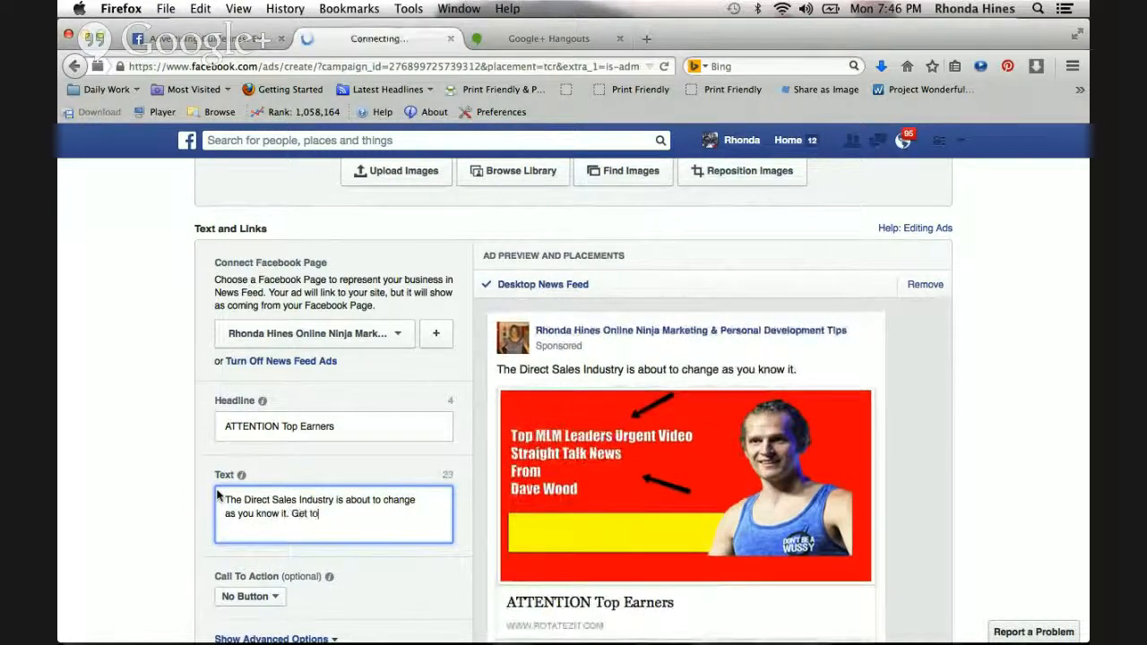
pyautogui.write(' Charlo')
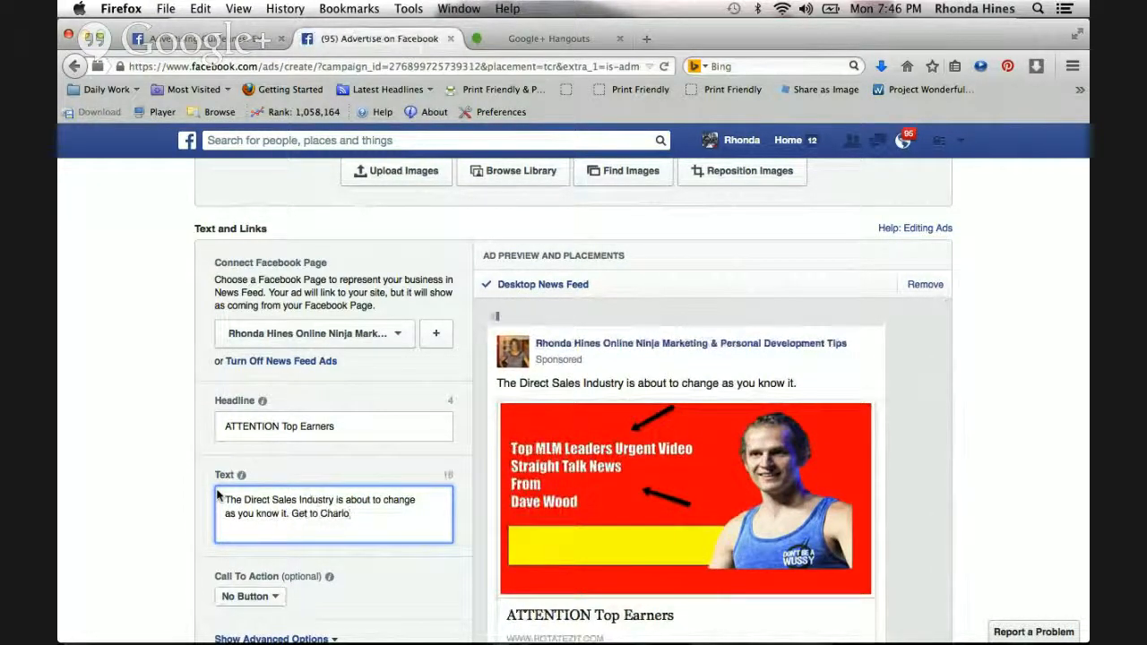
pyautogui.write('tte, NC')
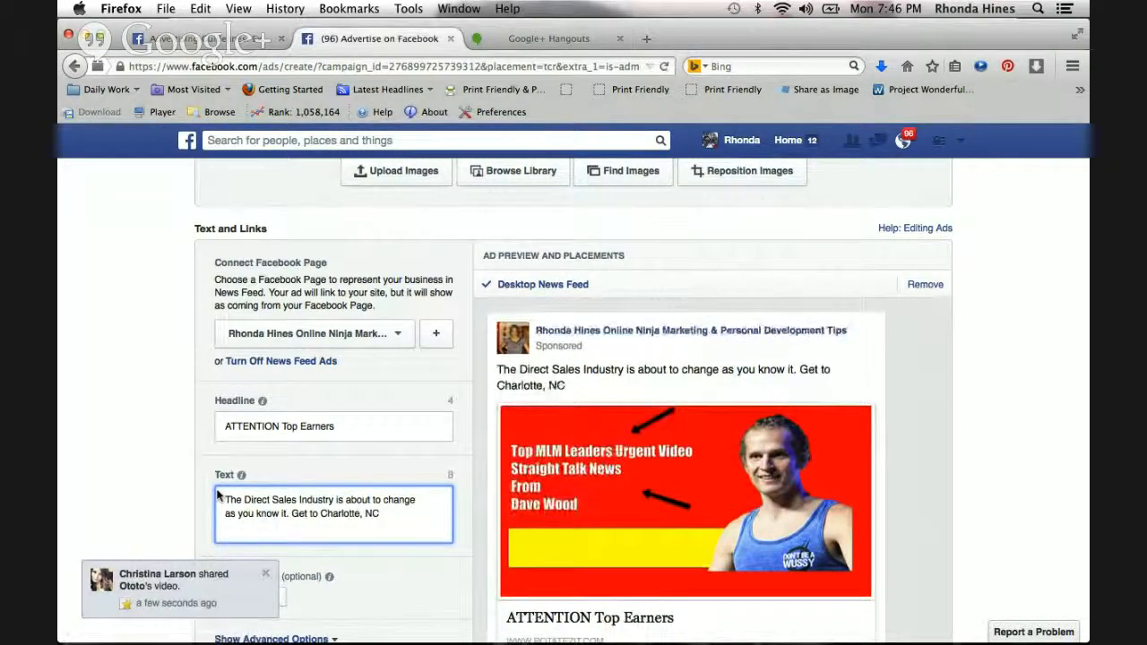
pyautogui.press('BackSpace')
pyautogui.write(', by pr')
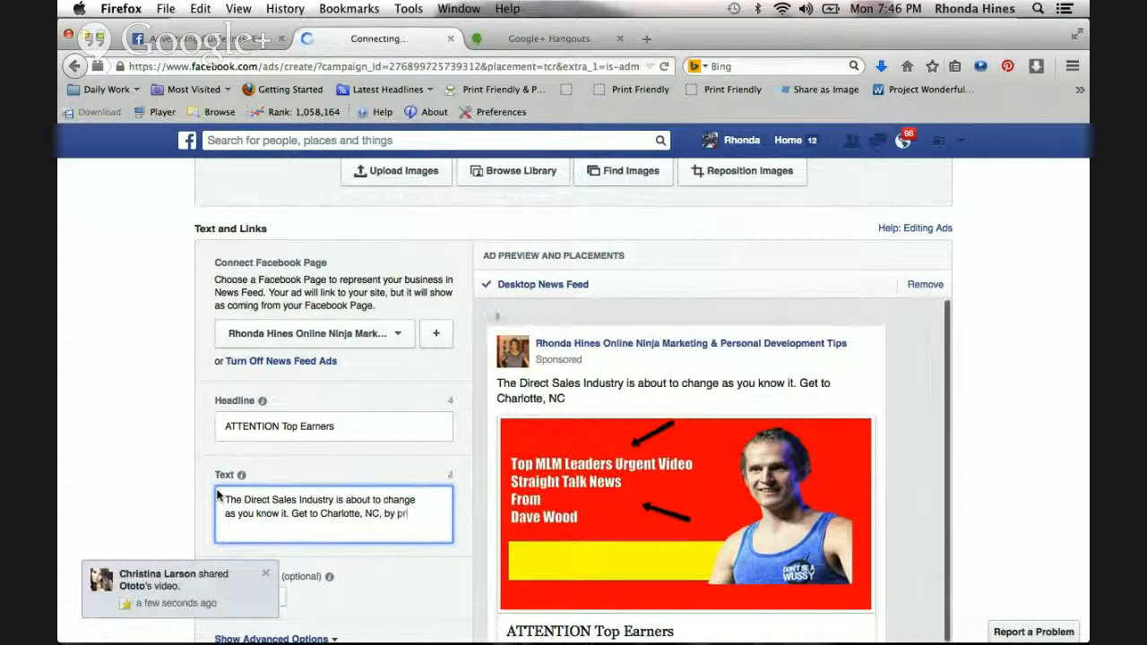
pyautogui.write('ivate in')
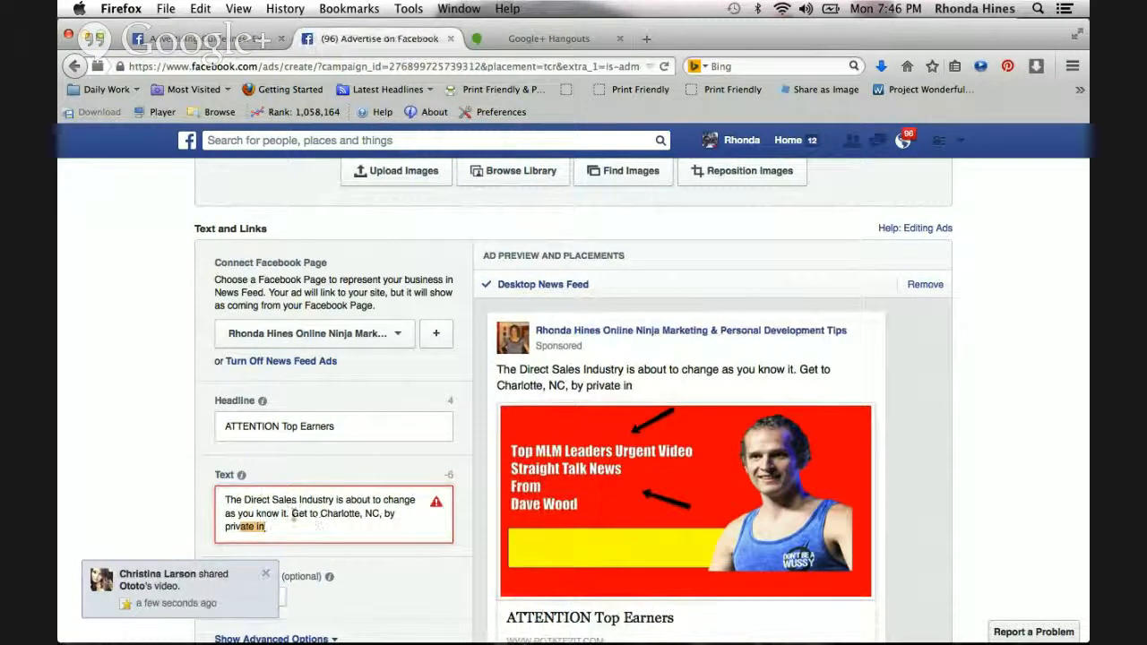
# Step: Replace everything after the ad text's first sentence with "Private Invite Only"
pyautogui.moveTo(291, 513); pyautogui.dragTo(303, 532)
pyautogui.write('Priv')
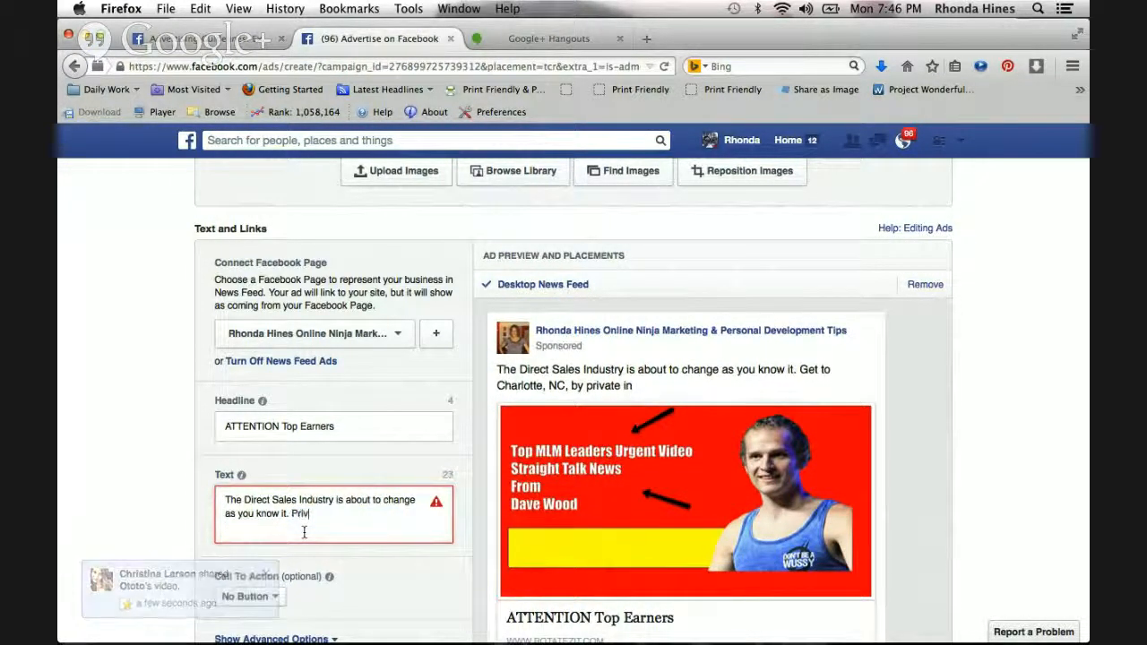
pyautogui.write('ate Invite Only')
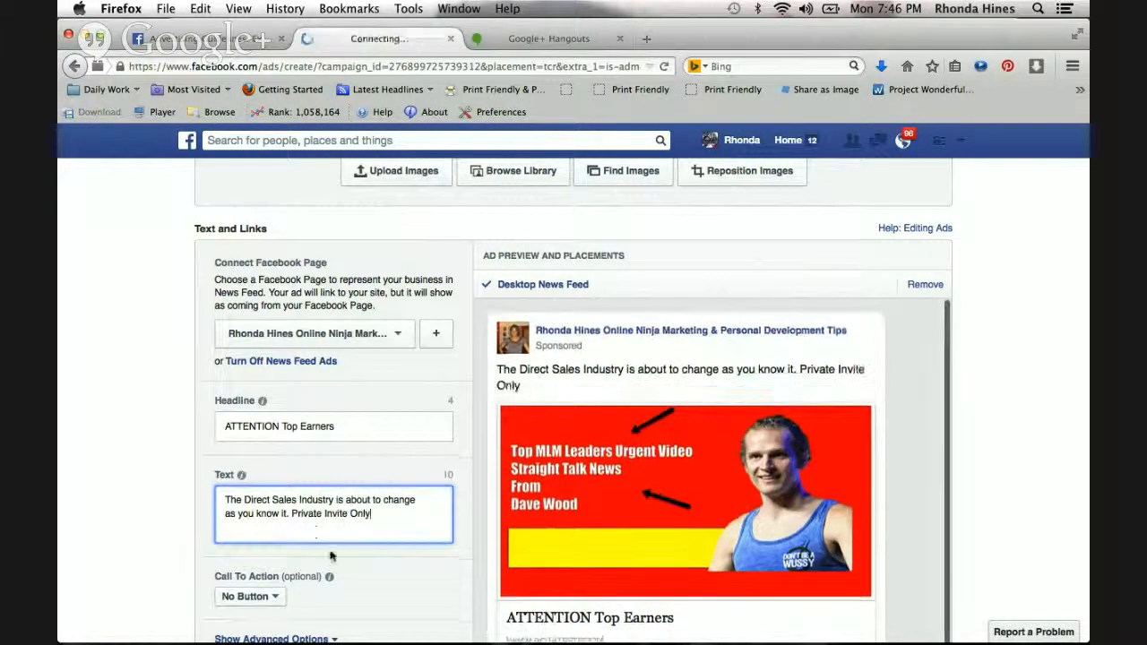
pyautogui.write(' tor')
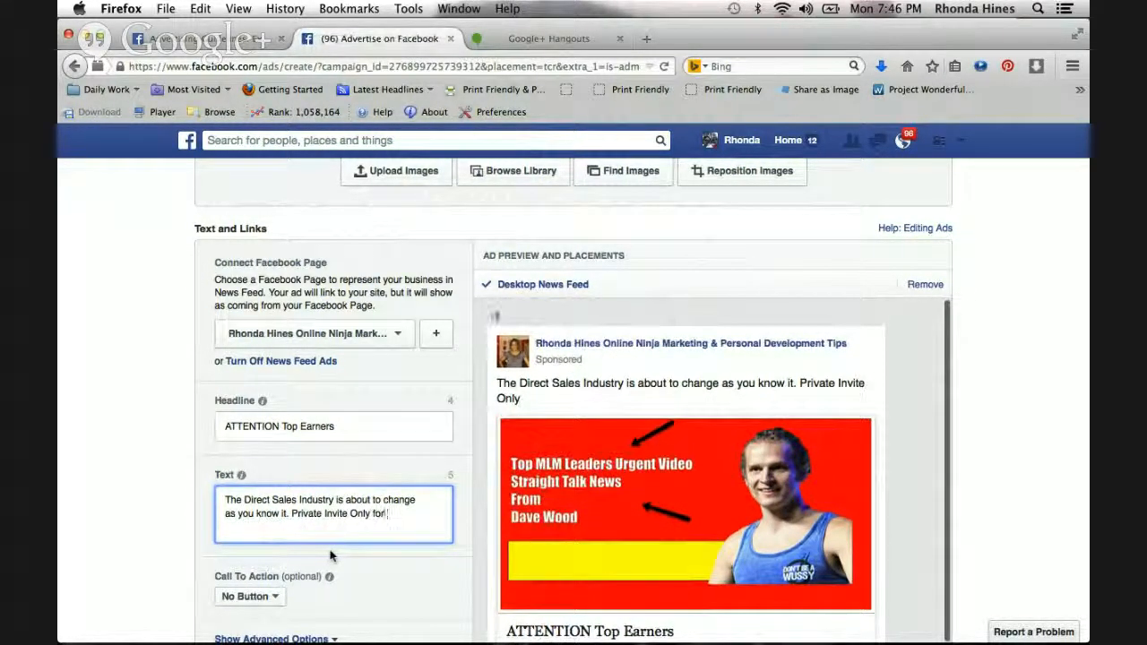
pyautogui.press('BackSpace')
pyautogui.press('BackSpace')
pyautogui.press('BackSpace')
# Step: Set the ad's call to action to Learn More
pyautogui.scroll(-3, 353, 535)
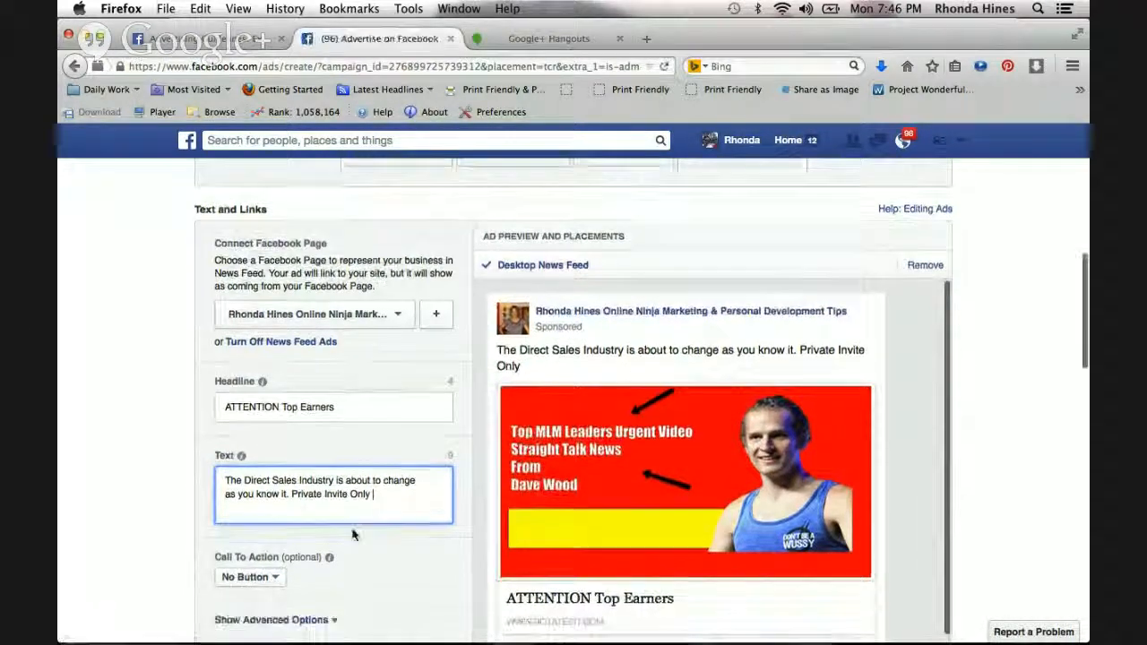
pyautogui.scroll(-2, 377, 463)
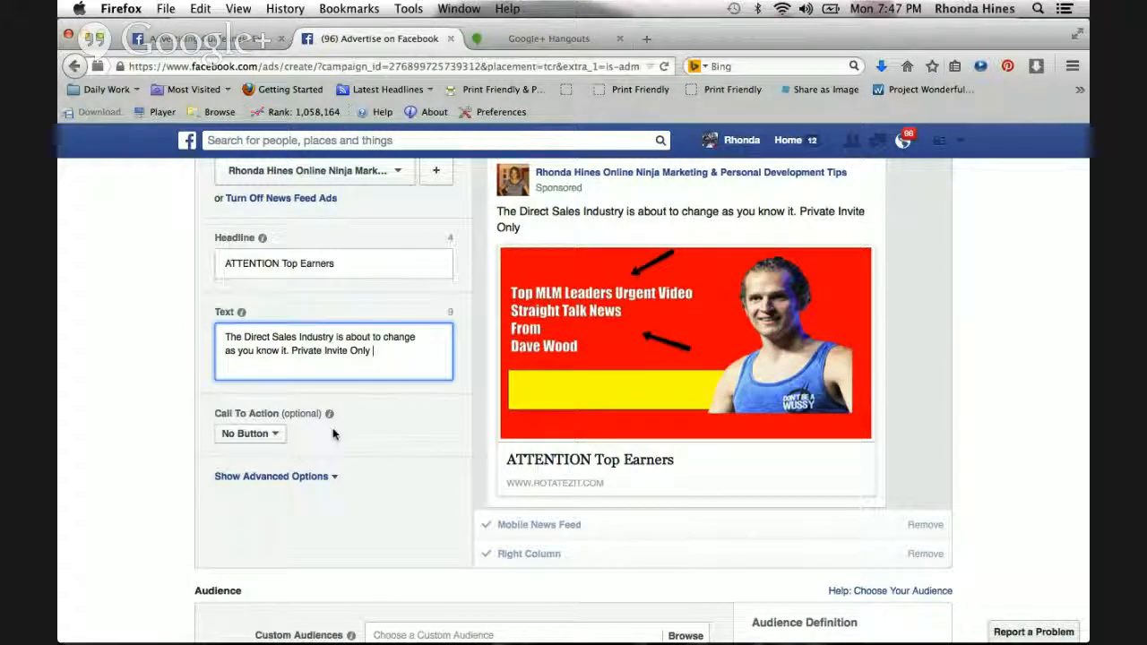
pyautogui.click(277, 436)
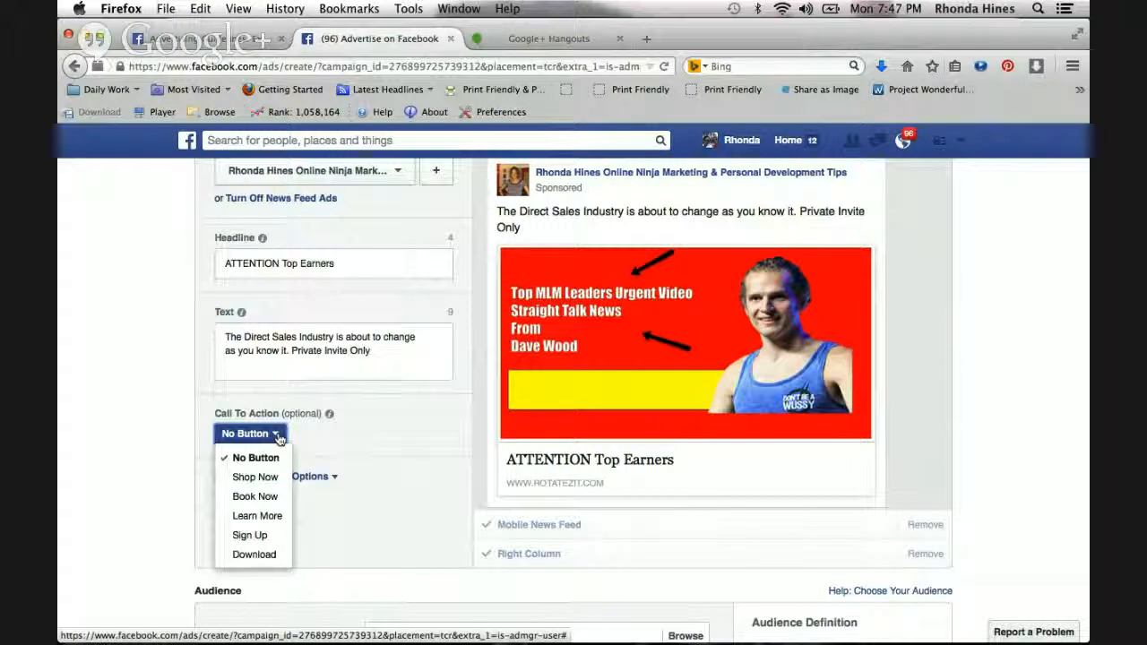
pyautogui.click(258, 516)
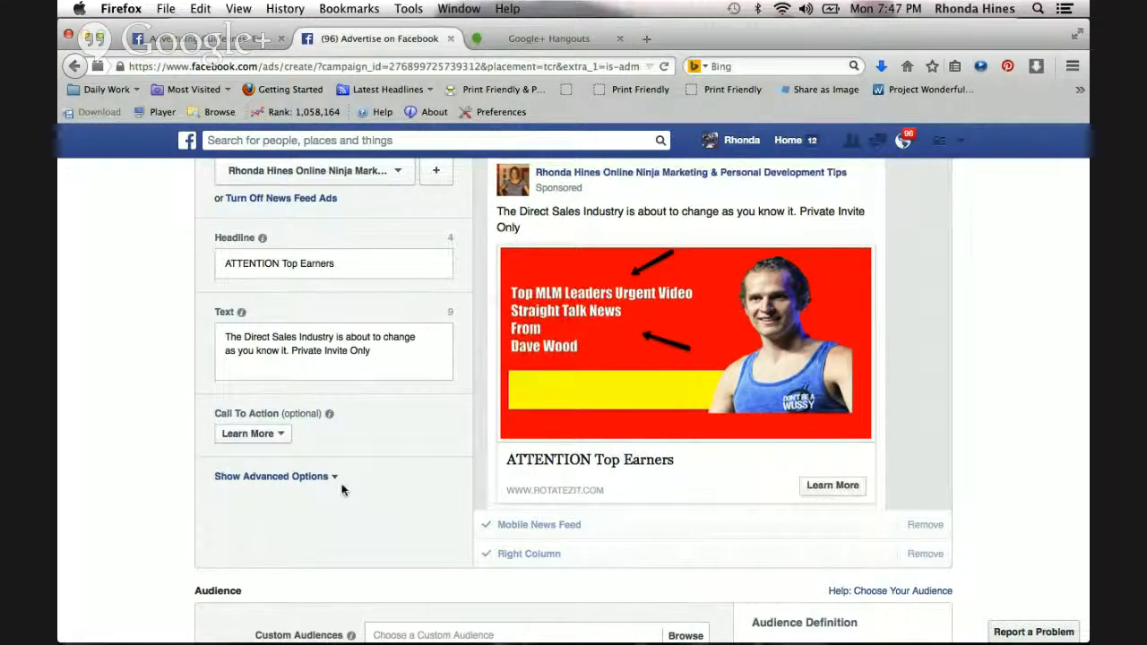
# Step: Show the advanced options and start the News Feed link description with "Launching in Charlotte, NC June 26-29"
pyautogui.scroll(-3, 349, 480)
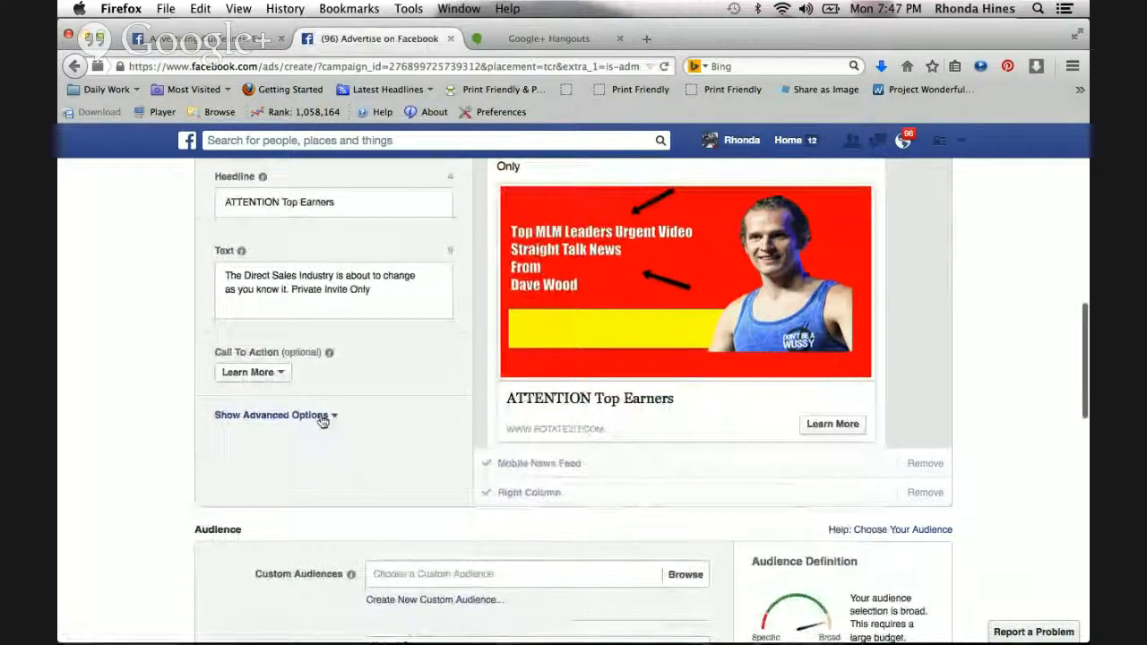
pyautogui.click(322, 417)
pyautogui.click(314, 477)
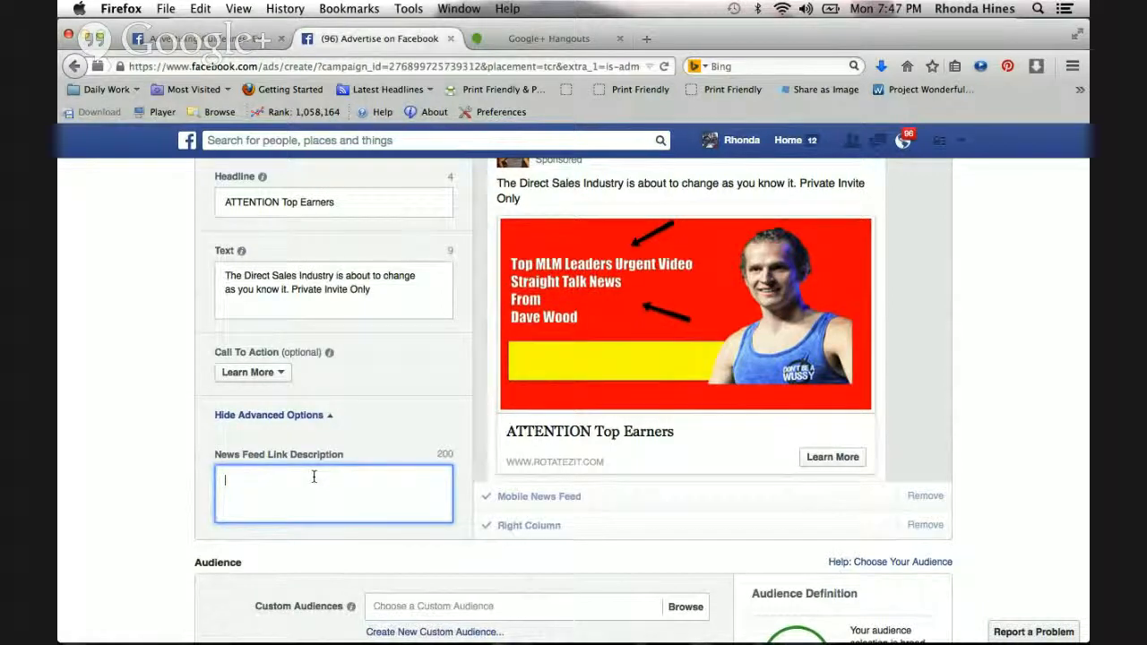
pyautogui.write('Launch')
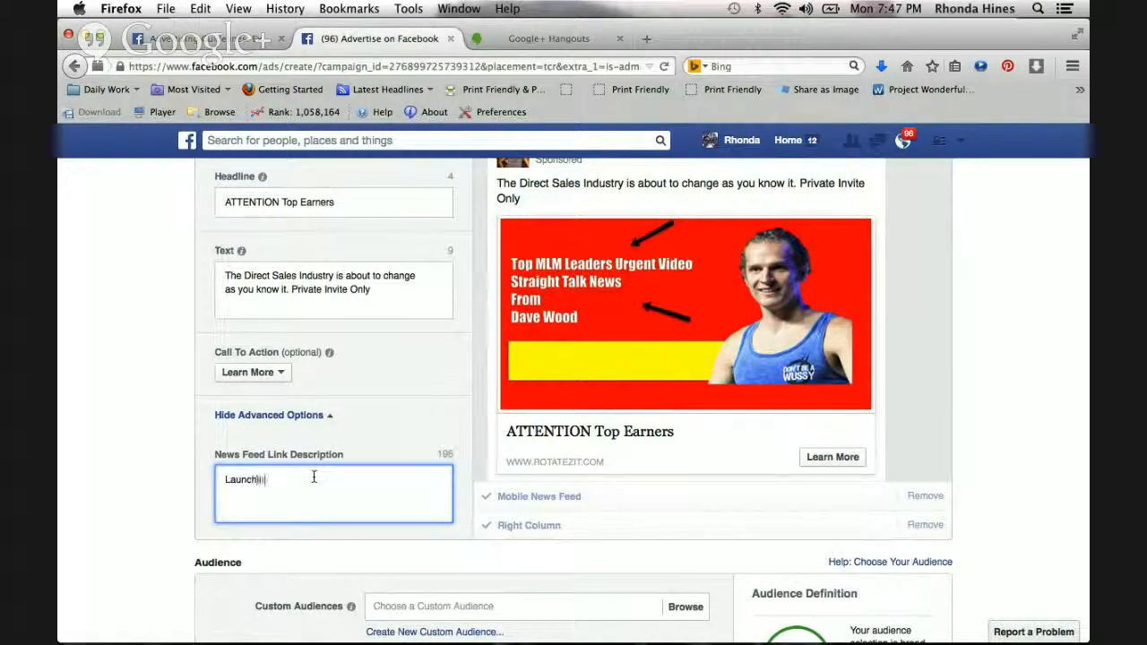
pyautogui.write('ing in Charlotte, NO')
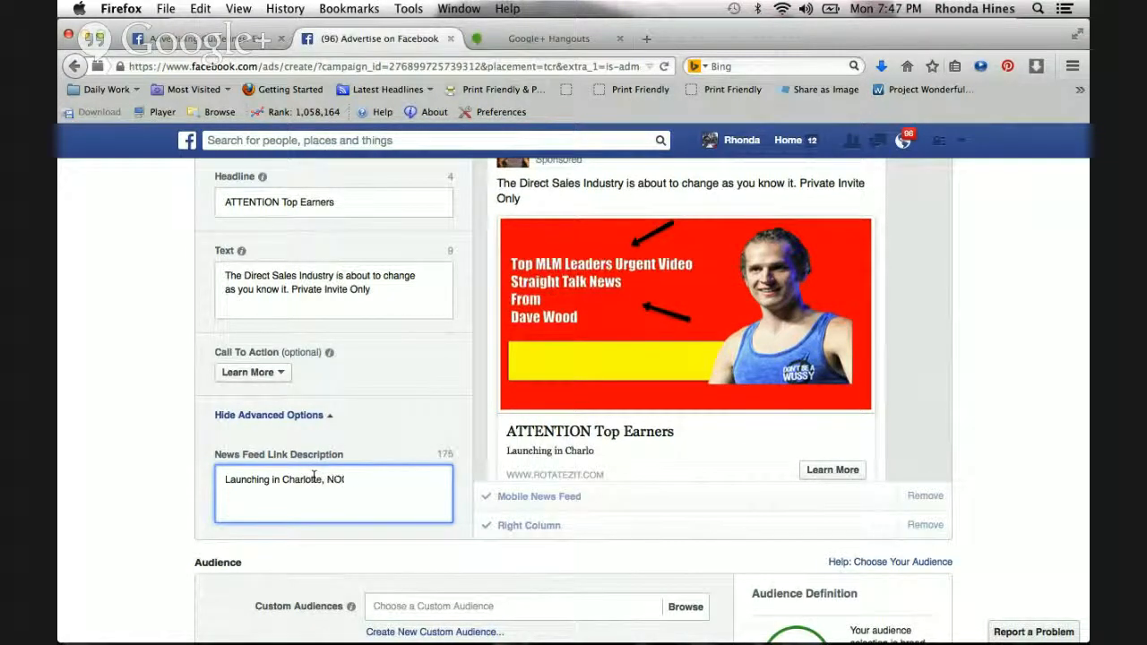
pyautogui.press('BackSpace')
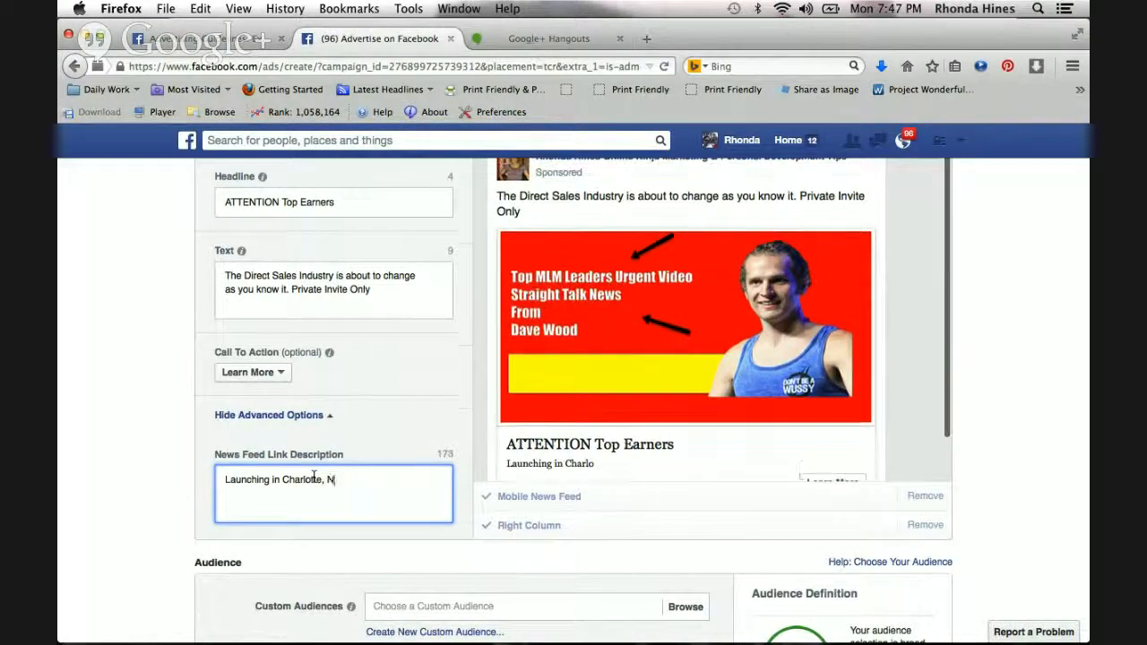
pyautogui.write('C June')
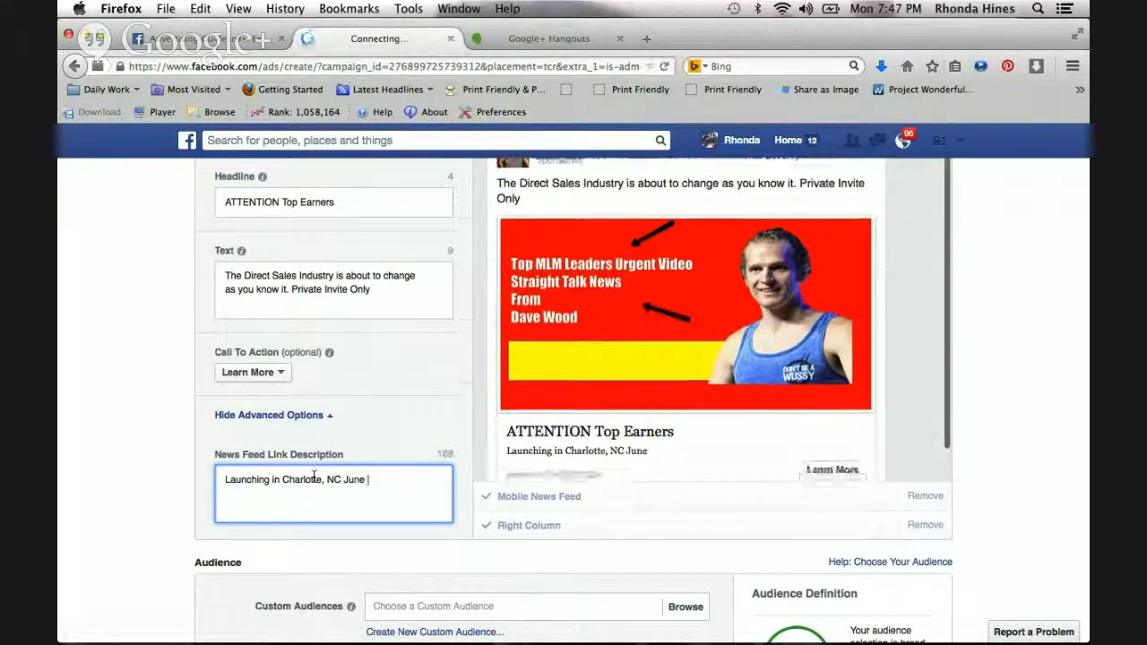
pyautogui.write(' 26-29')
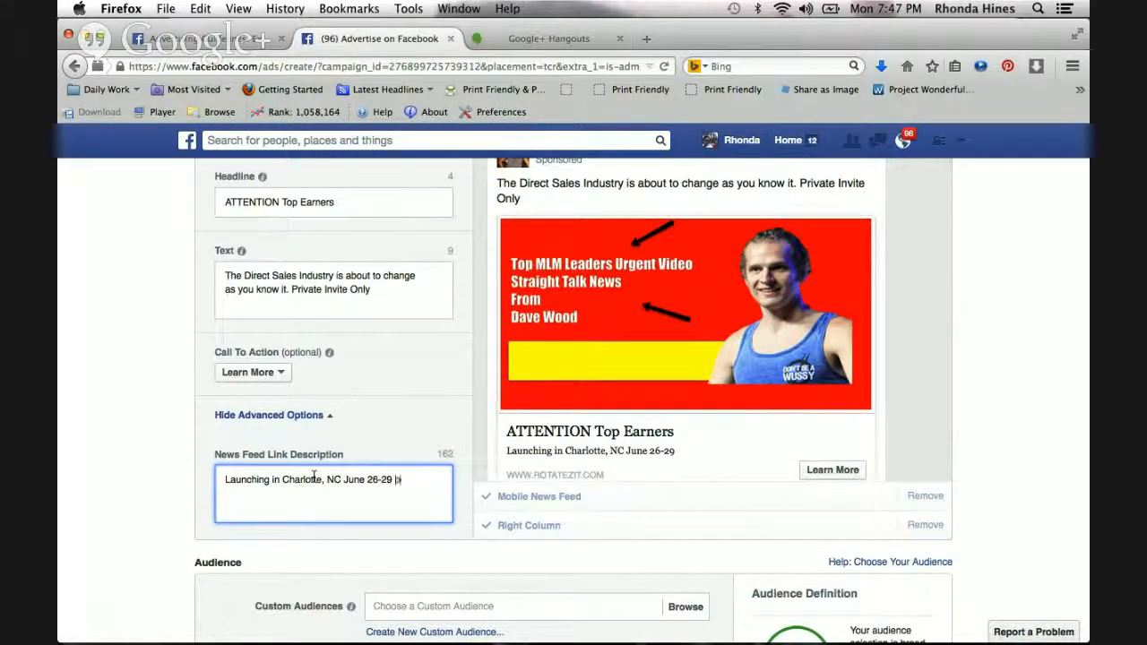
# Step: Continue the News Feed link description with "breaking news on the Direct Sales Industry"
pyautogui.write('by')
pyautogui.press('BackSpace')
pyautogui.press('BackSpace')
pyautogui.write('reaking')
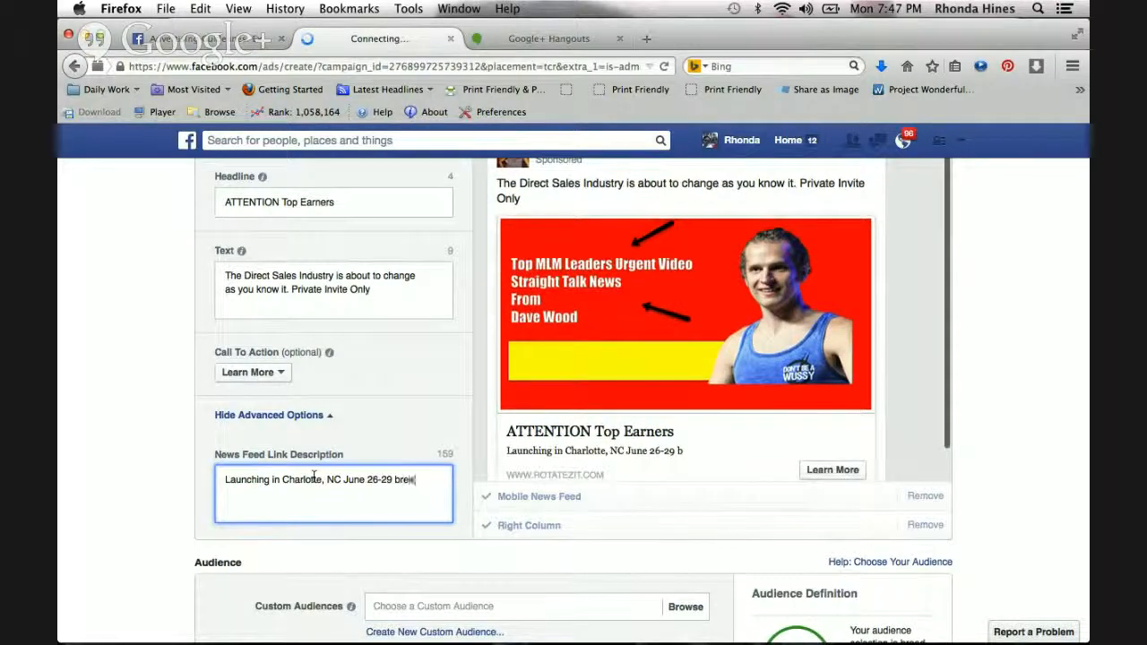
pyautogui.write(' news on the ')
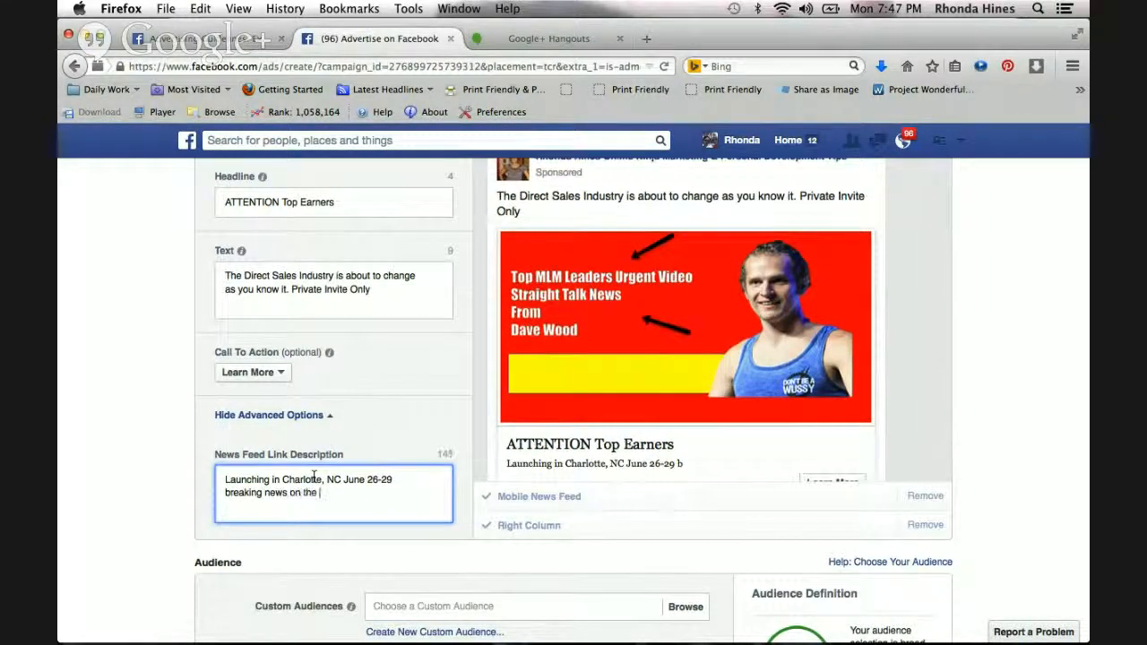
pyautogui.write('Direct Sales I')
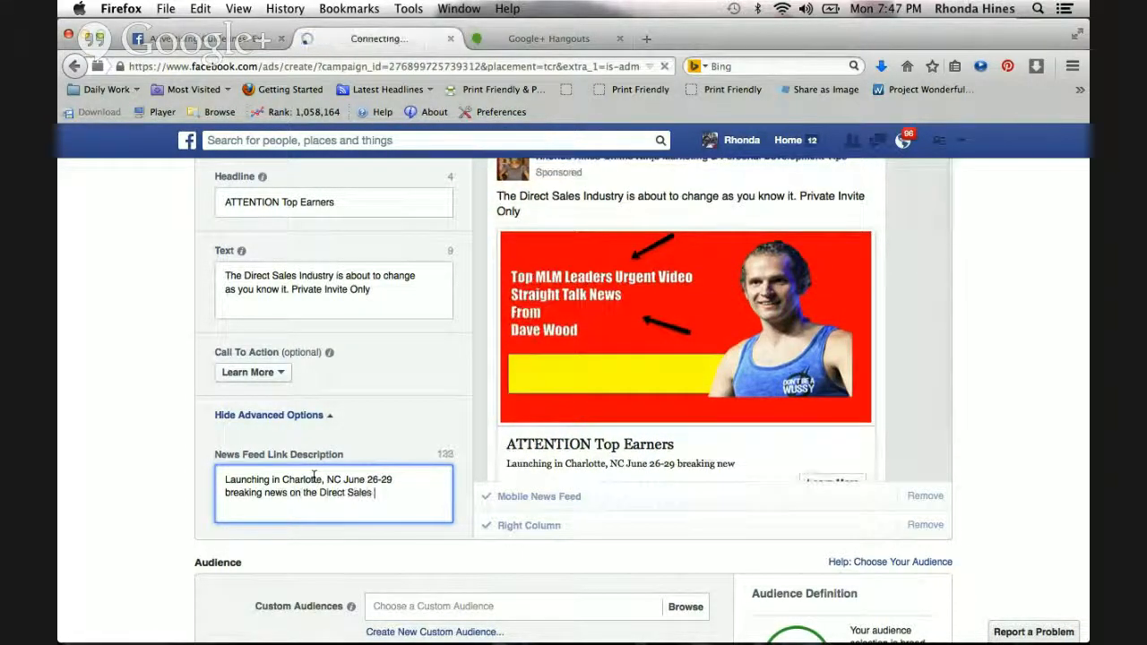
pyautogui.write('ndustry')
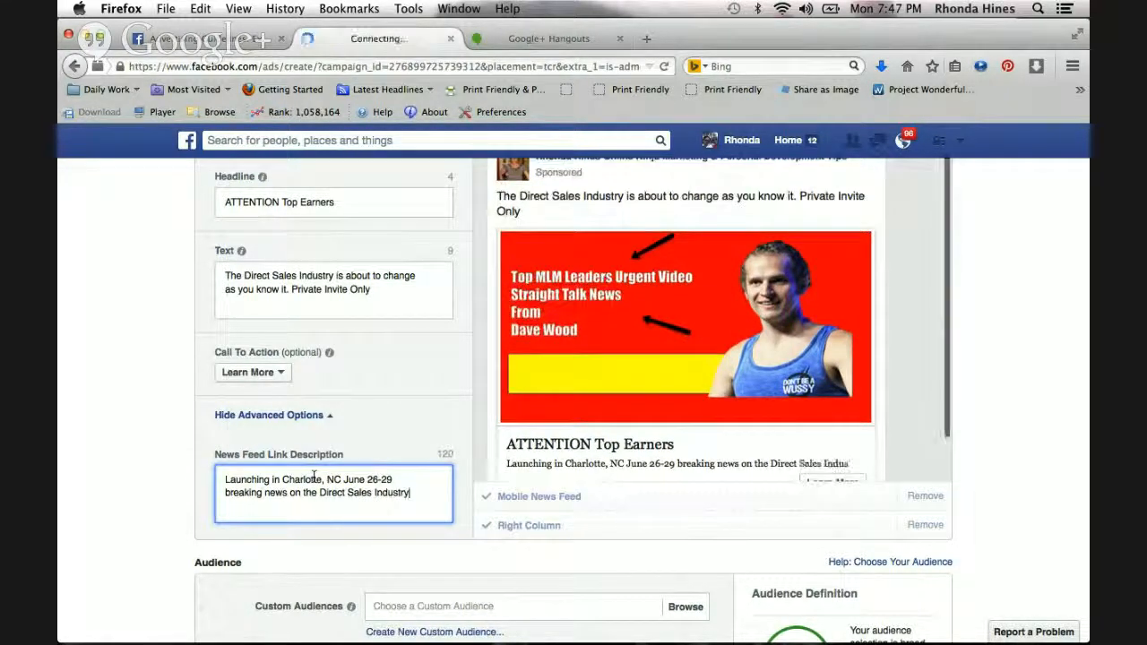
pyautogui.write(' and change:')
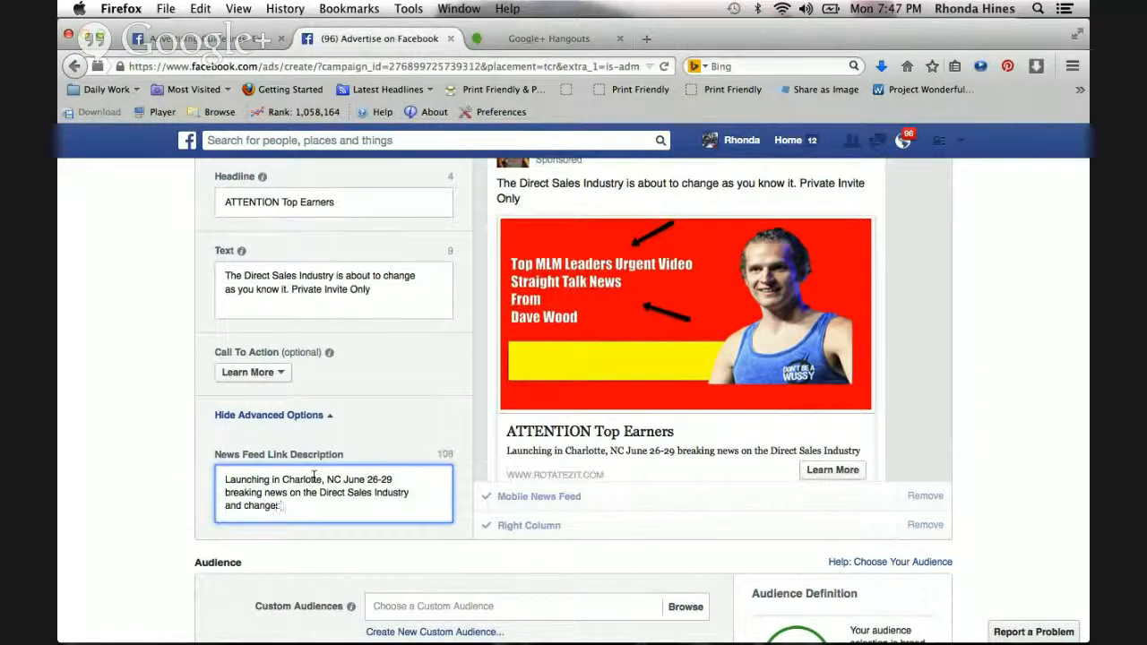
pyautogui.press('BackSpace')
pyautogui.press('BackSpace')
pyautogui.press('BackSpace')
pyautogui.press('BackSpace')
pyautogui.press('BackSpace')
pyautogui.press('BackSpace')
pyautogui.press('BackSpace')
pyautogui.press('BackSpace')
pyautogui.press('BackSpace')
pyautogui.press('BackSpace')
pyautogui.press('BackSpace')
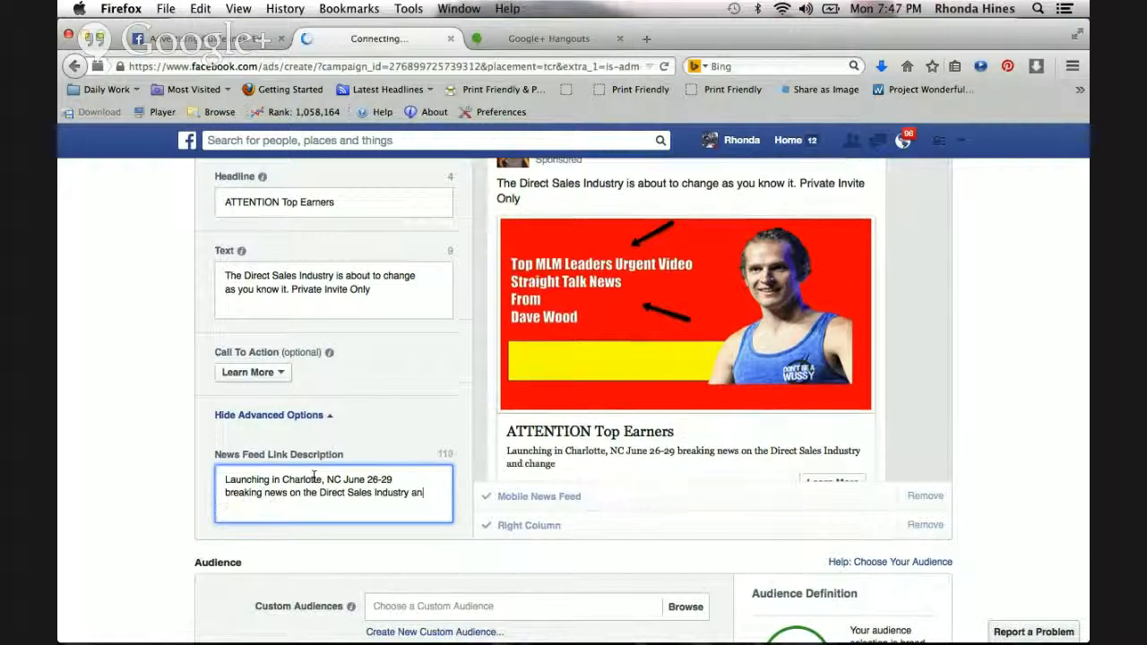
# Step: Add "will change everything you thought you knew" to the end of the News Feed link description
pyautogui.write('will cha')
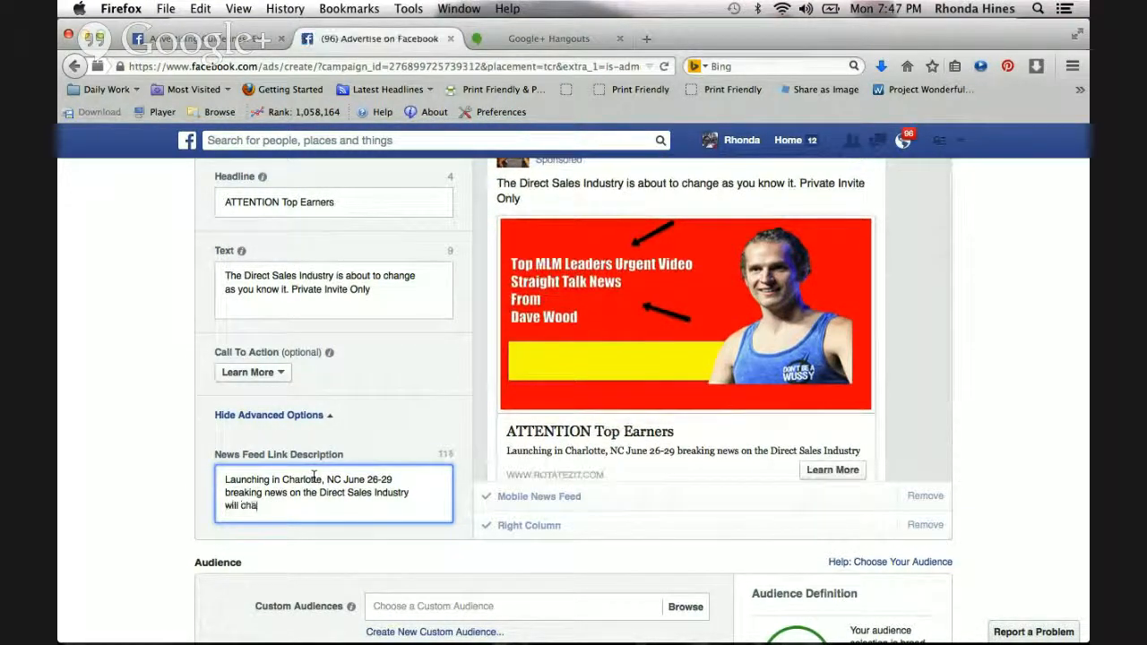
pyautogui.write('nge everything')
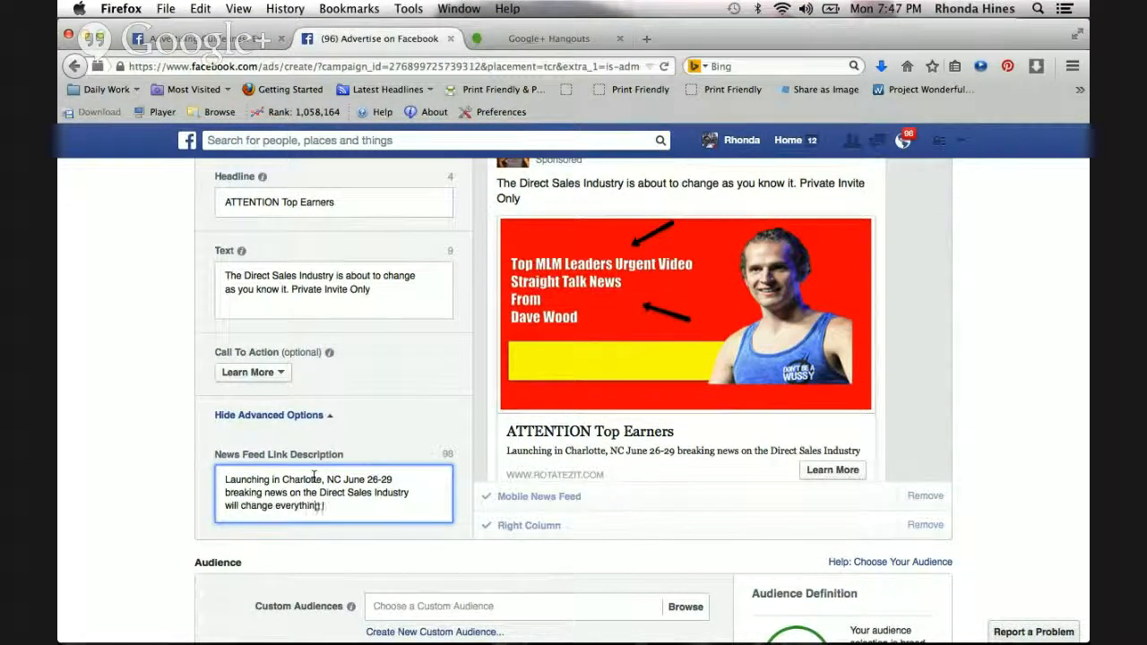
pyautogui.write(' you thought you ')
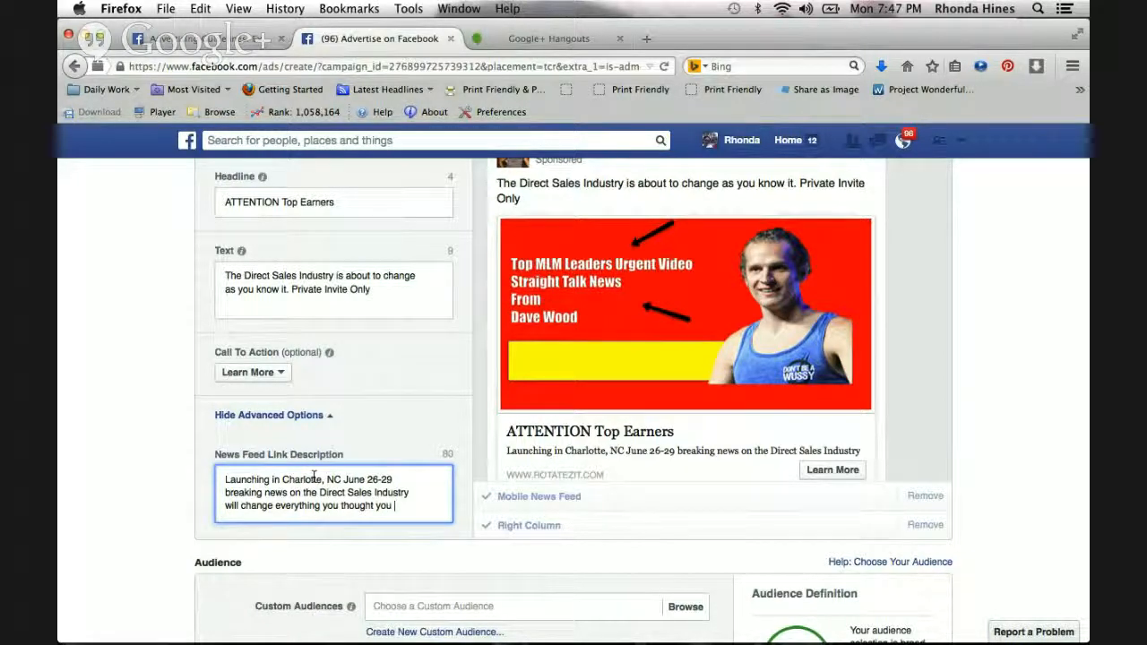
pyautogui.write('knew')
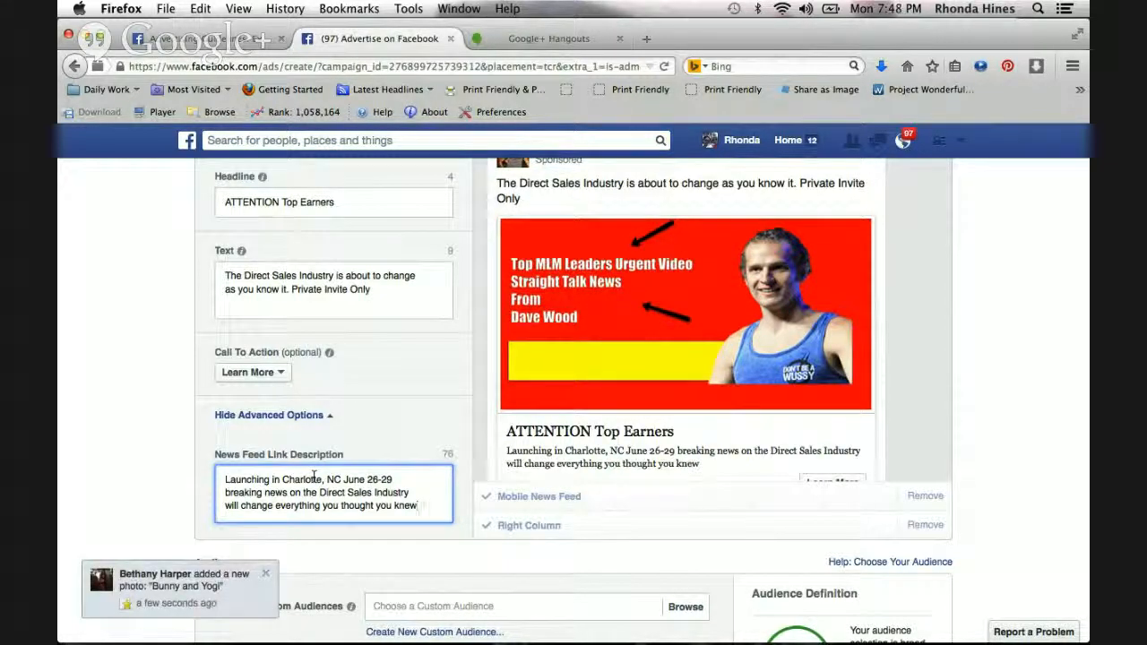
# Step: Extend the News Feed link description with "as an Affiliate," spelled correctly
pyautogui.write('as an')
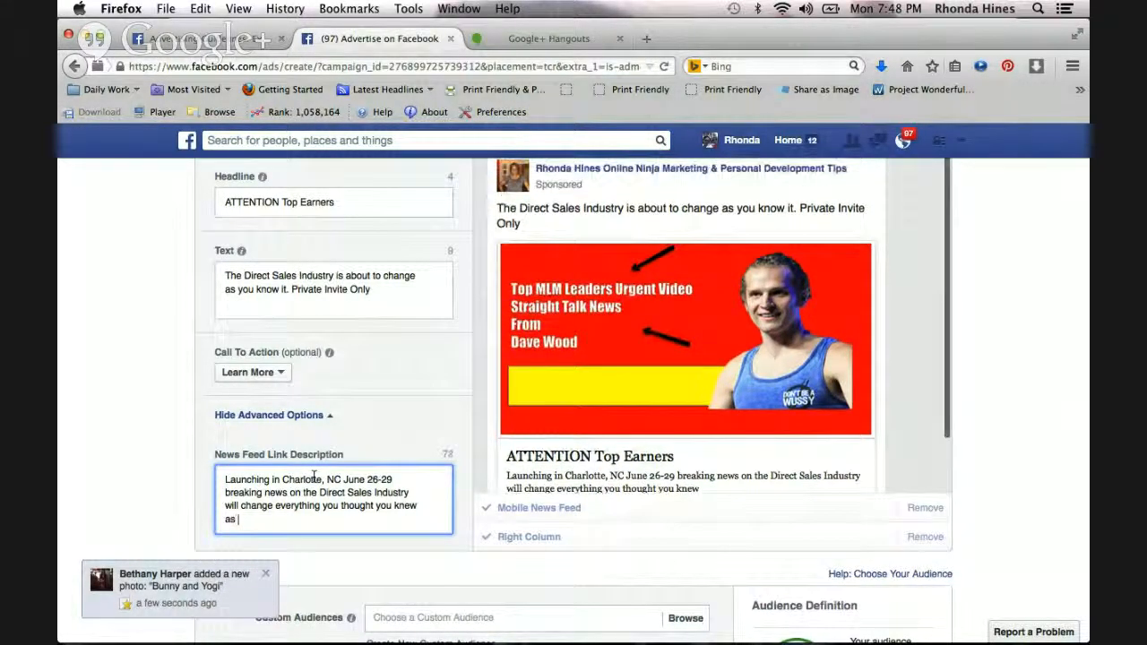
pyautogui.write(' Affi')
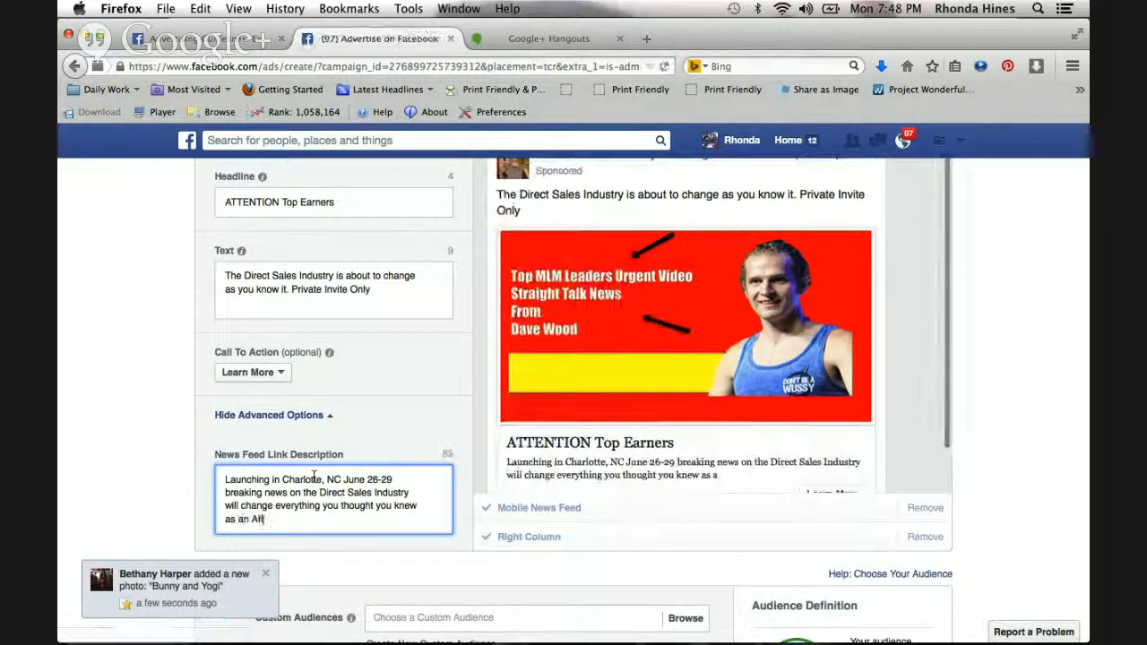
pyautogui.write('liate,')
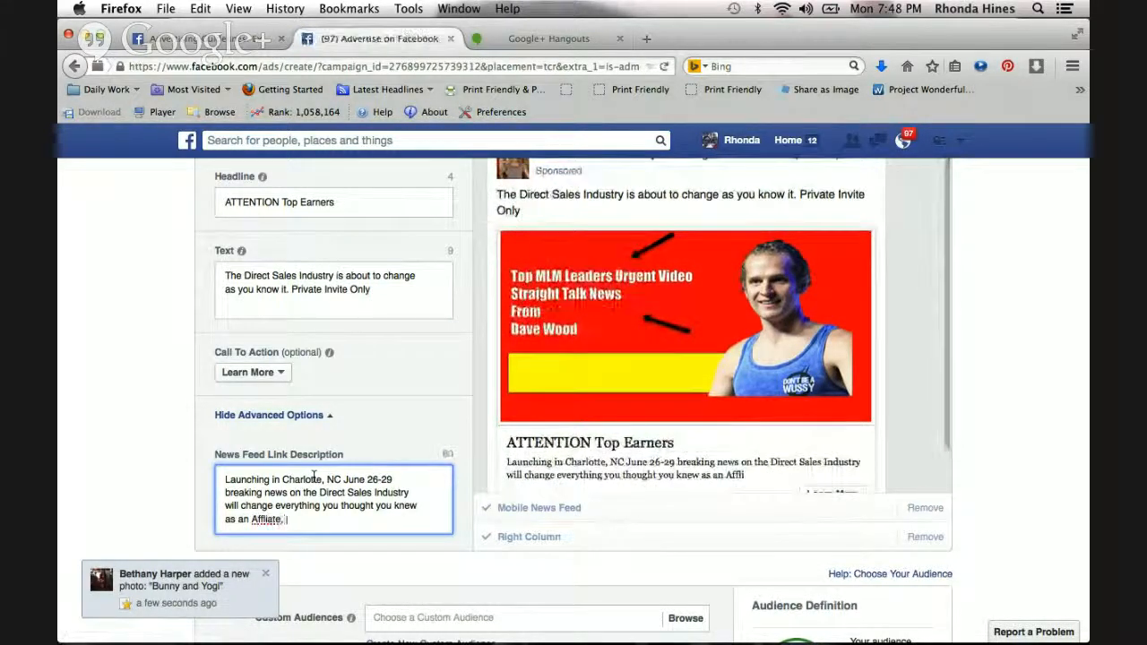
pyautogui.press('BackSpace')
pyautogui.press('BackSpace')
pyautogui.press('BackSpace')
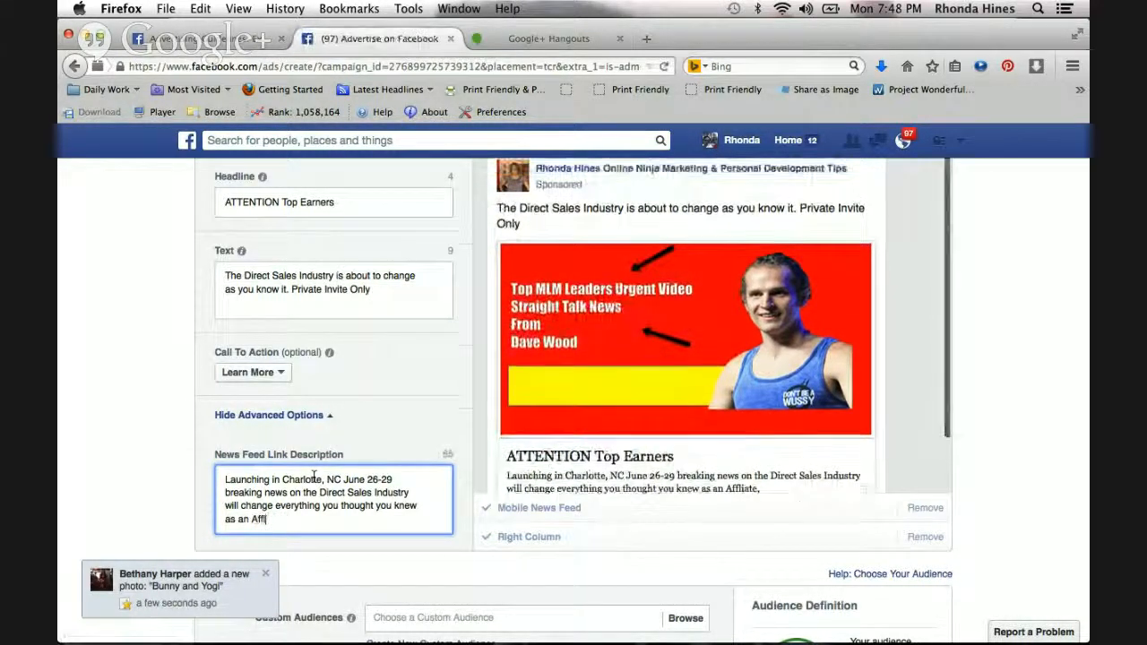
pyautogui.write('liate, ,In')
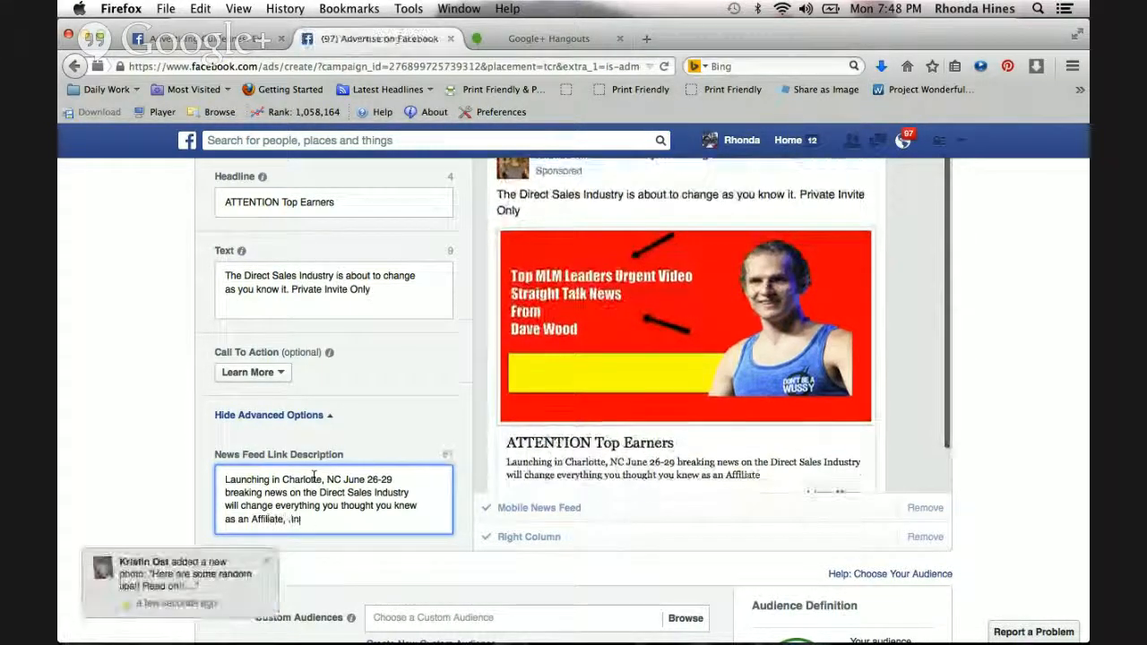
# Step: Finish the News Feed link description with "Independent Distributors etc" after "Affiliate,", leaving no stray comma or misspelling
pyautogui.press('BackSpace')
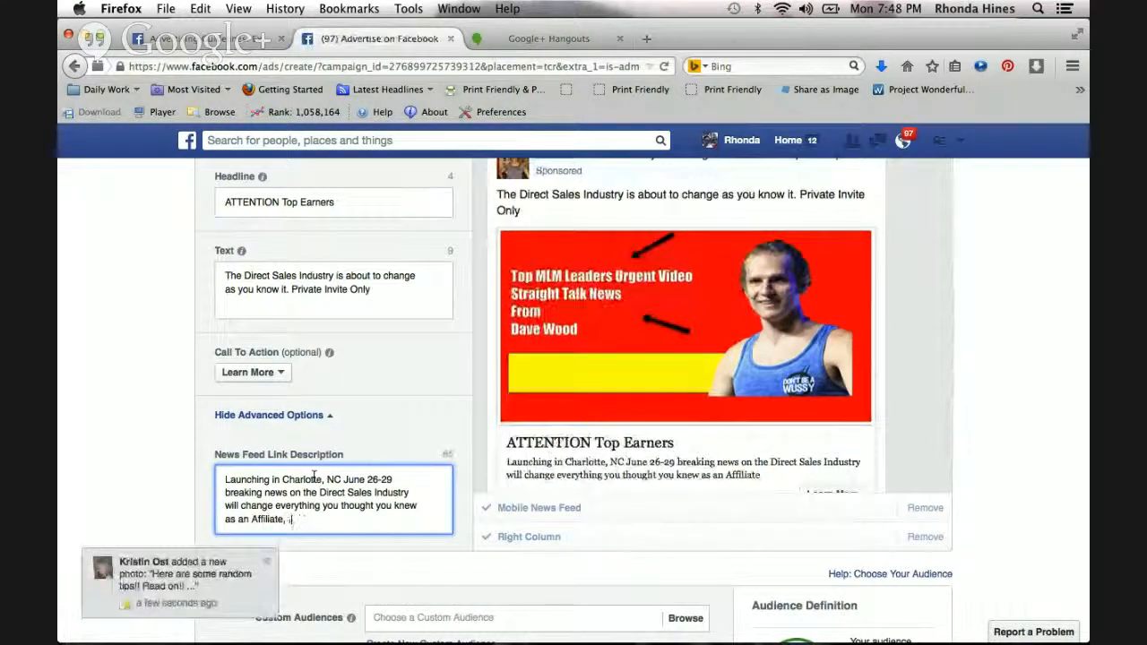
pyautogui.write('Indepen')
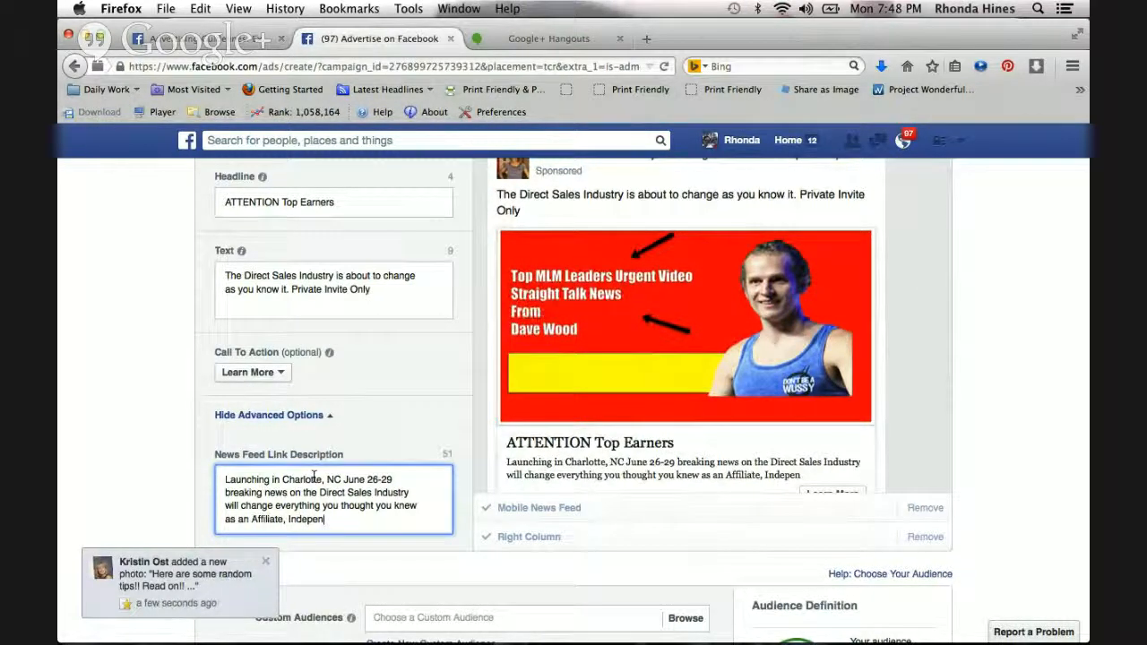
pyautogui.write('ent')
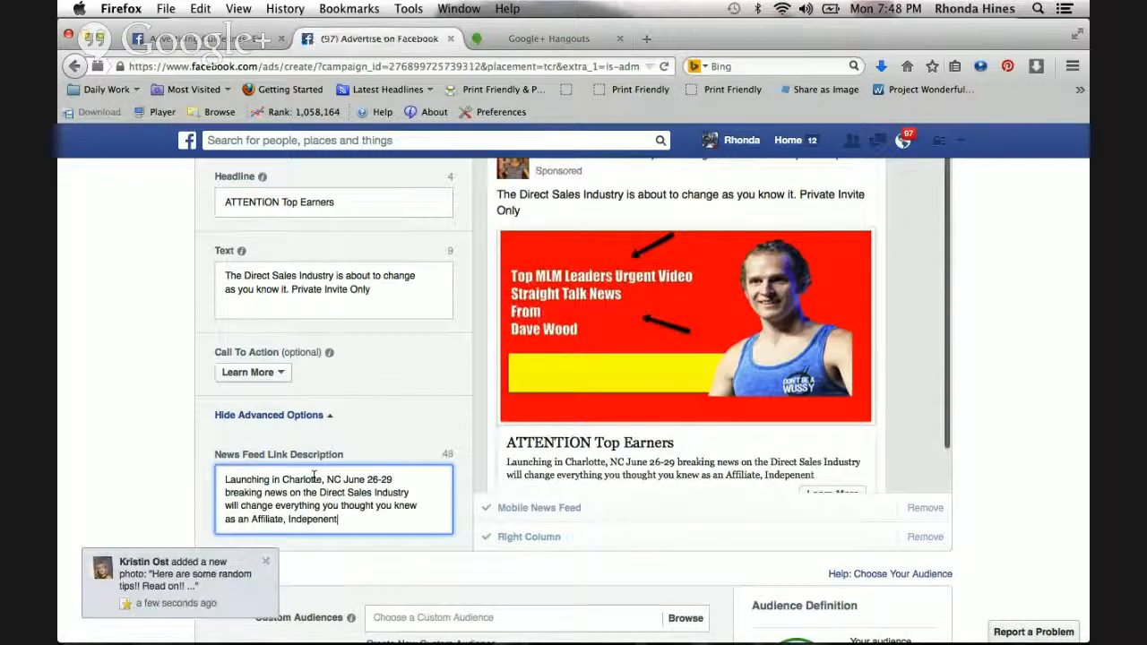
pyautogui.write(' Dis')
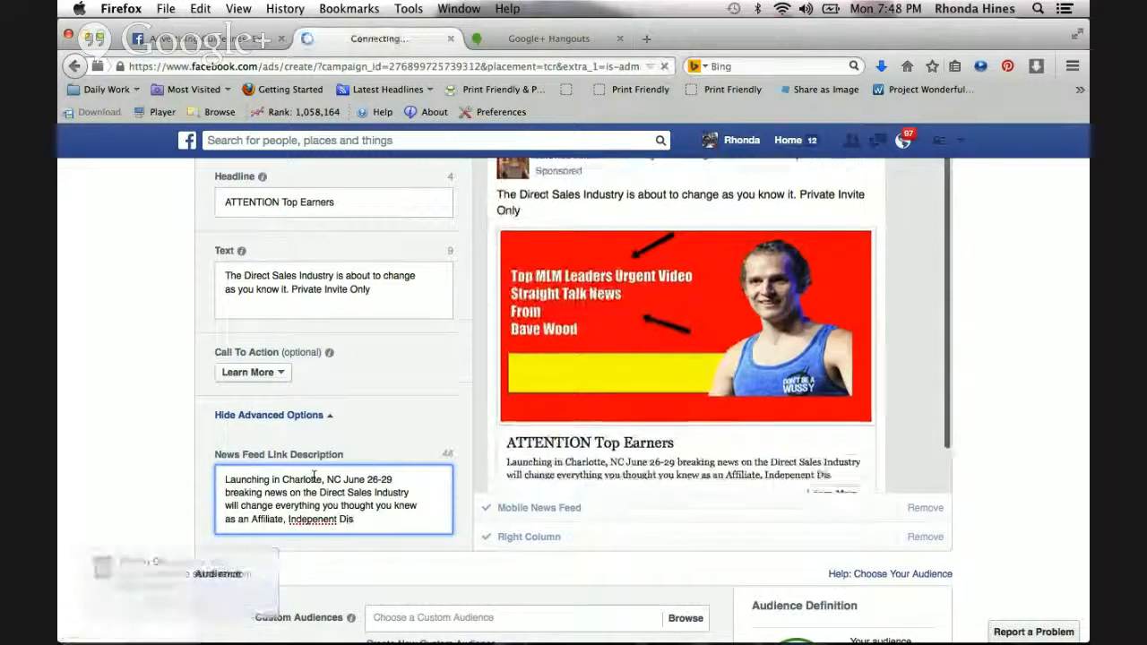
pyautogui.write('tributors')
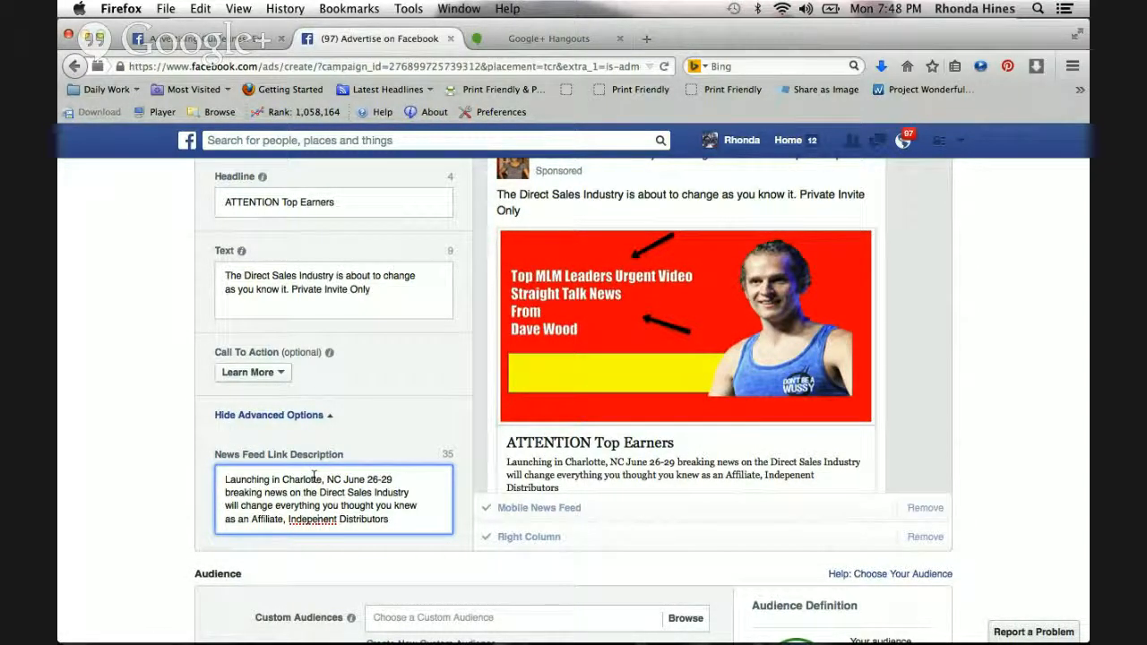
pyautogui.click(323, 519)
pyautogui.write('d')
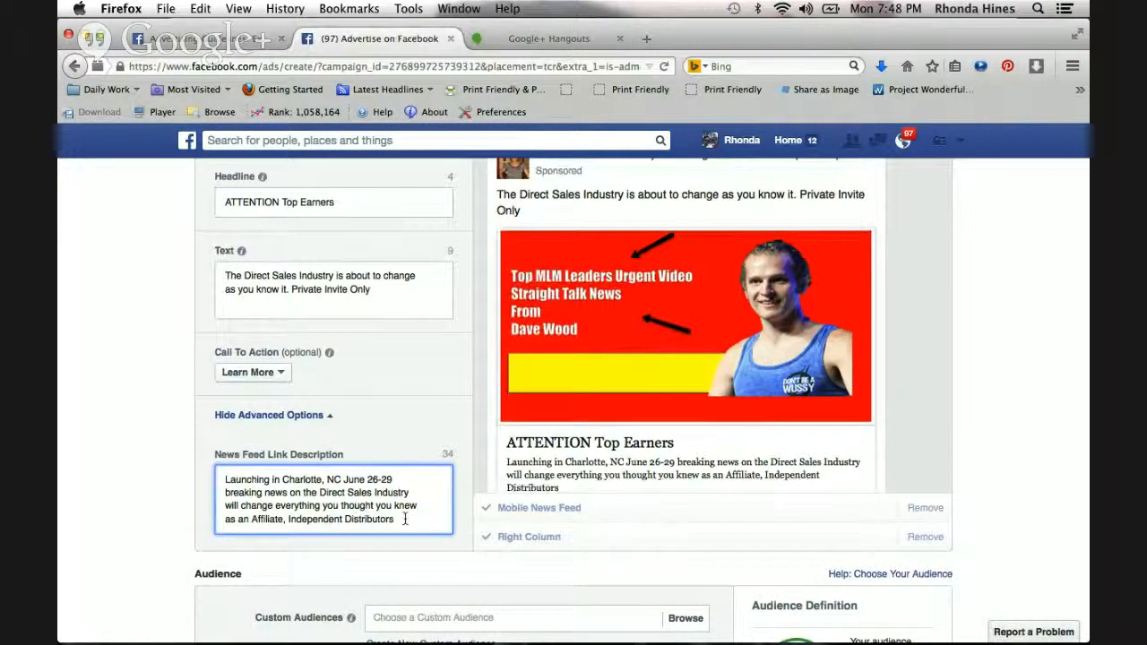
pyautogui.write(' etc')
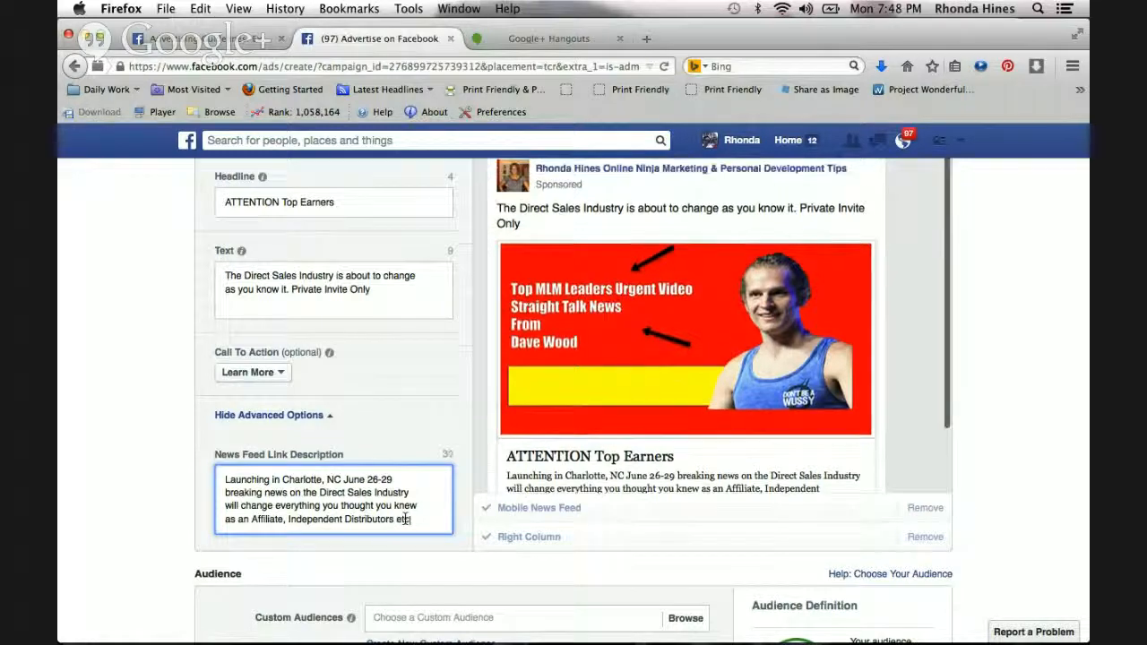
# Step: Search the custom audiences for "Amway", then clear the search and close the audience list
pyautogui.scroll(-3, 387, 461)
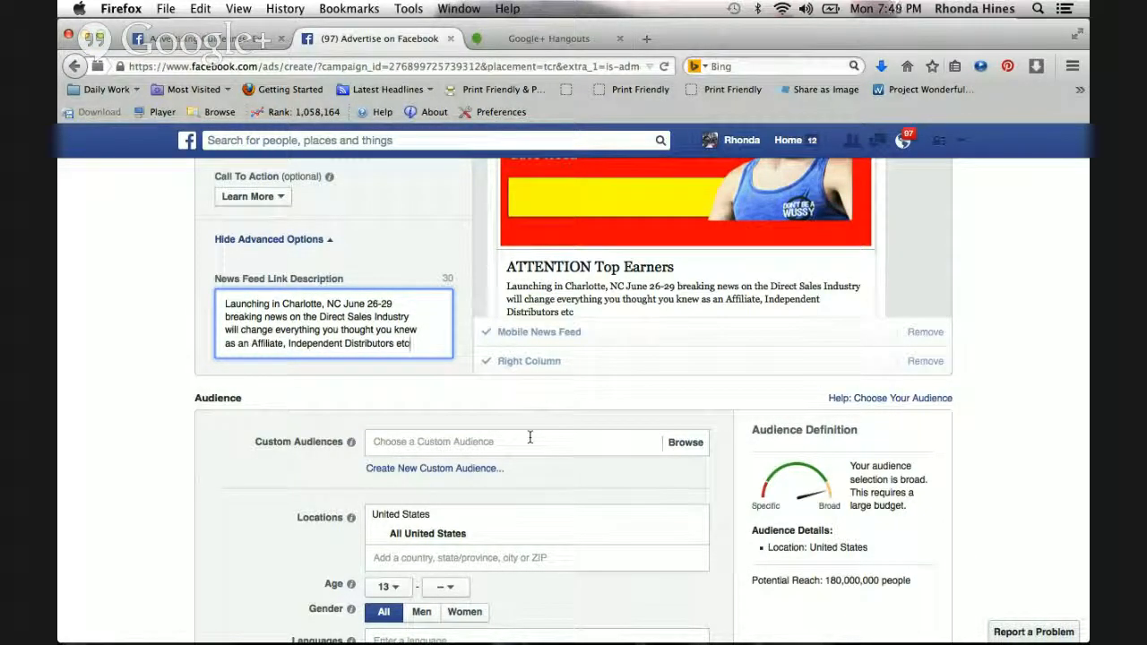
pyautogui.click(530, 437)
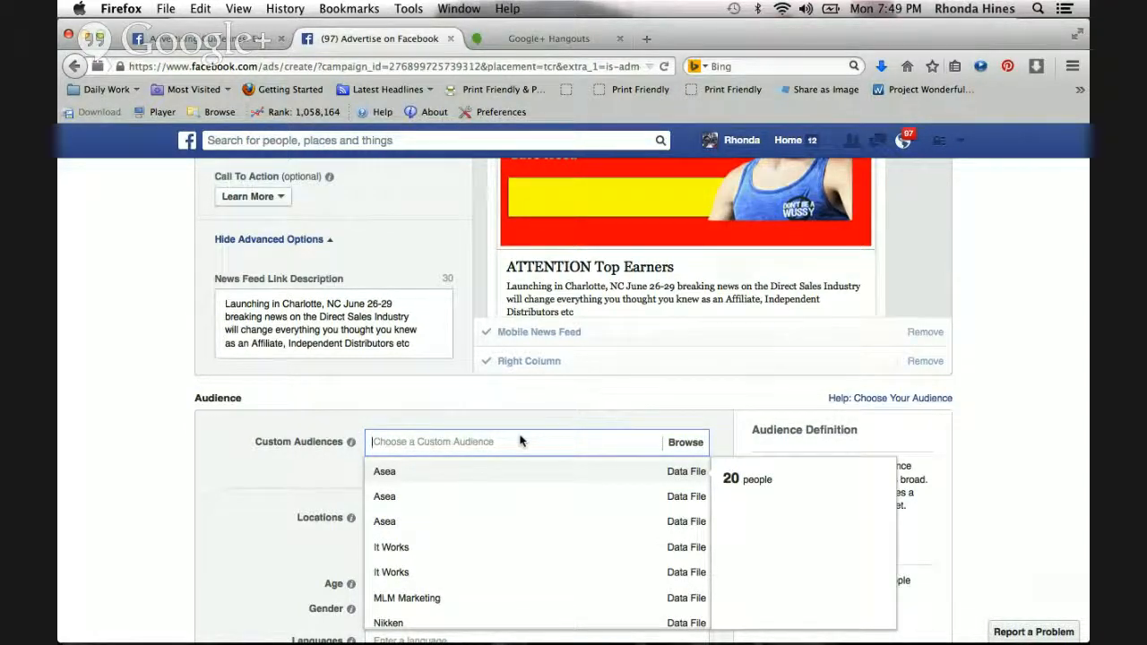
pyautogui.write('Amway')
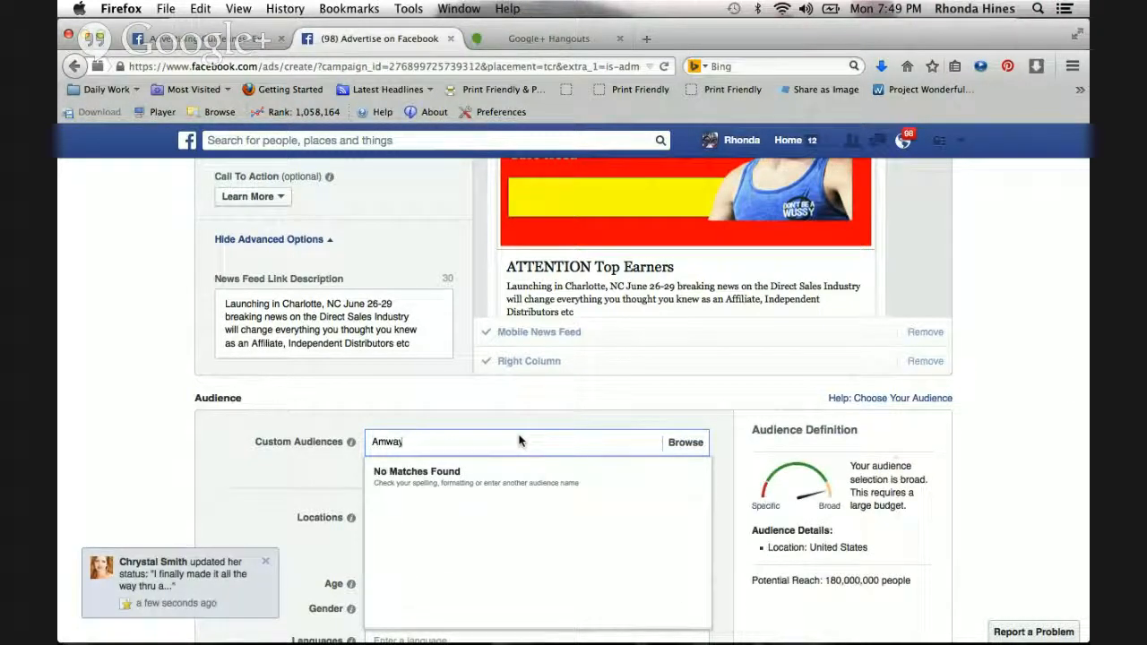
pyautogui.press('BackSpace')
pyautogui.press('BackSpace')
pyautogui.press('BackSpace')
pyautogui.press('BackSpace')
pyautogui.press('BackSpace')
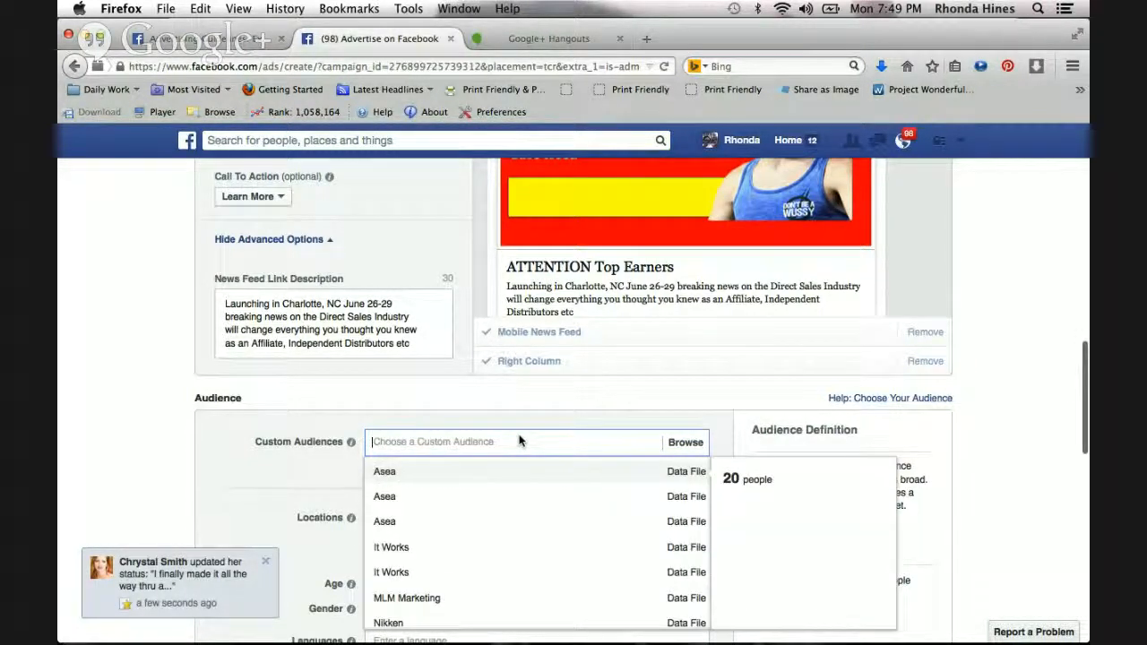
pyautogui.click(236, 464)
# Step: Set the audience's minimum age to 18 and its gender to Men
pyautogui.scroll(-3, 397, 529)
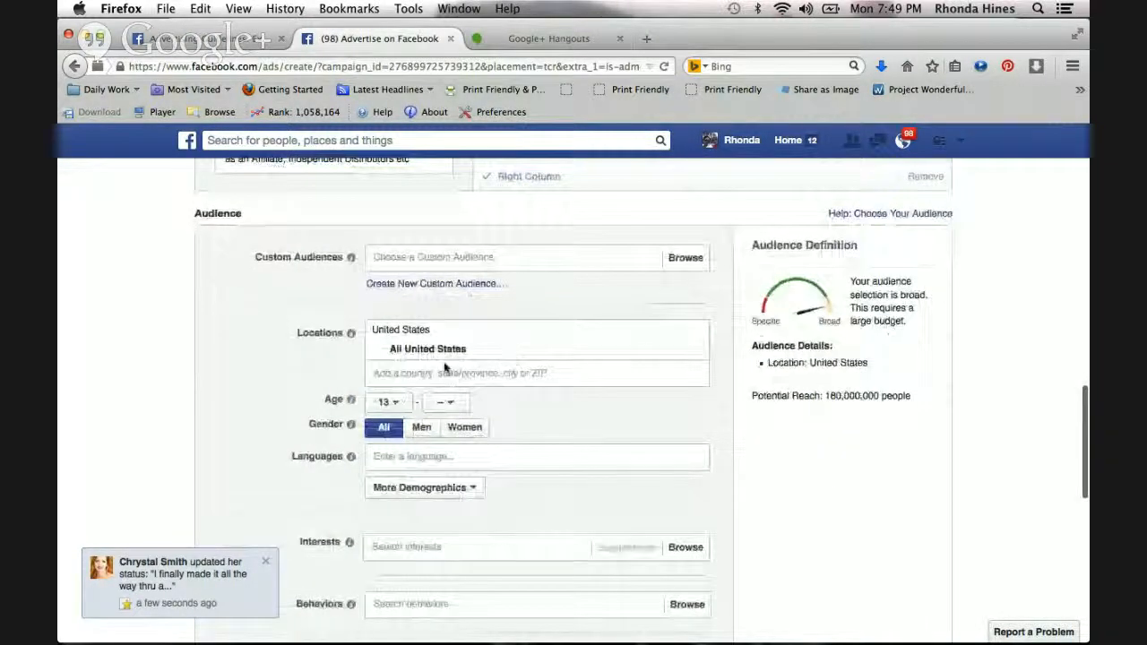
pyautogui.click(387, 402)
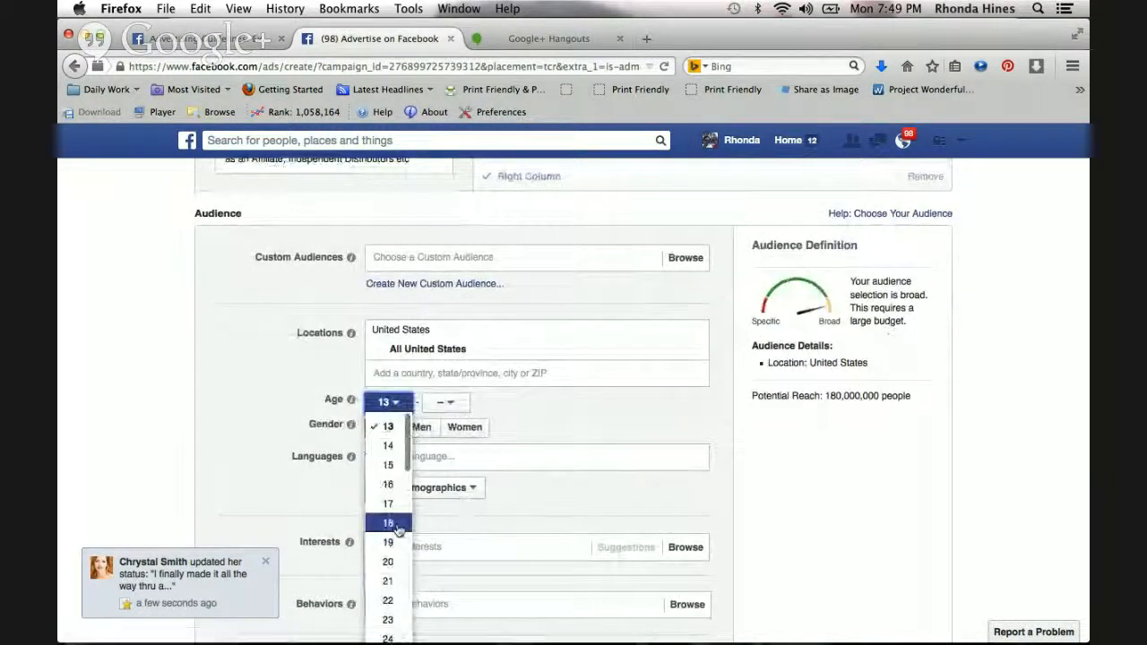
pyautogui.click(398, 526)
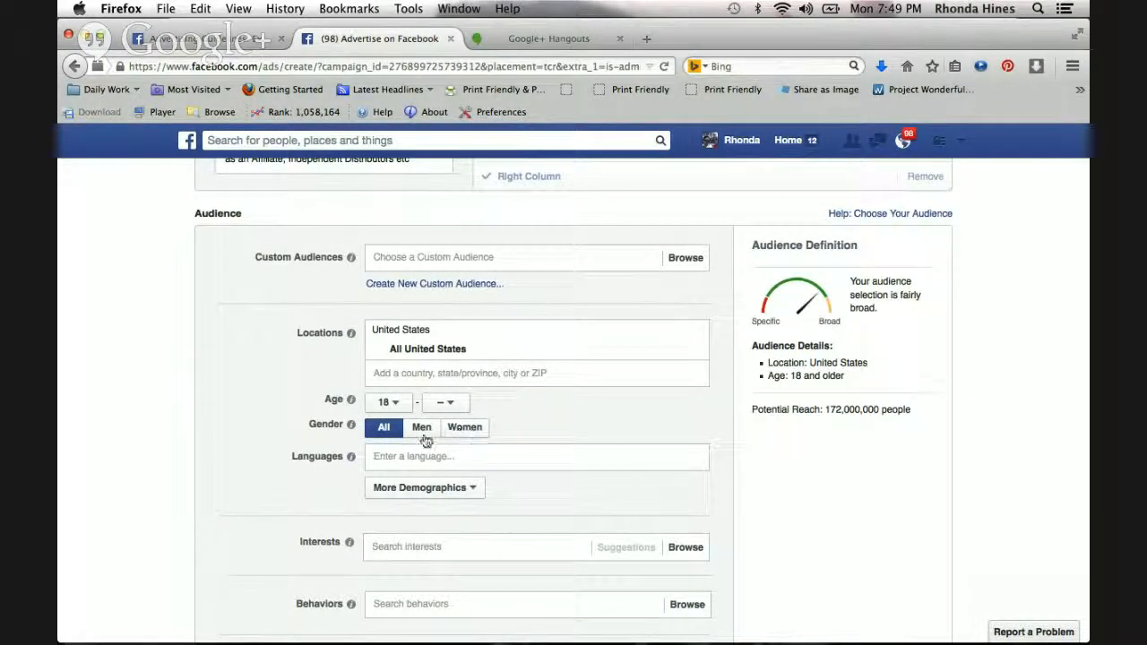
pyautogui.click(428, 431)
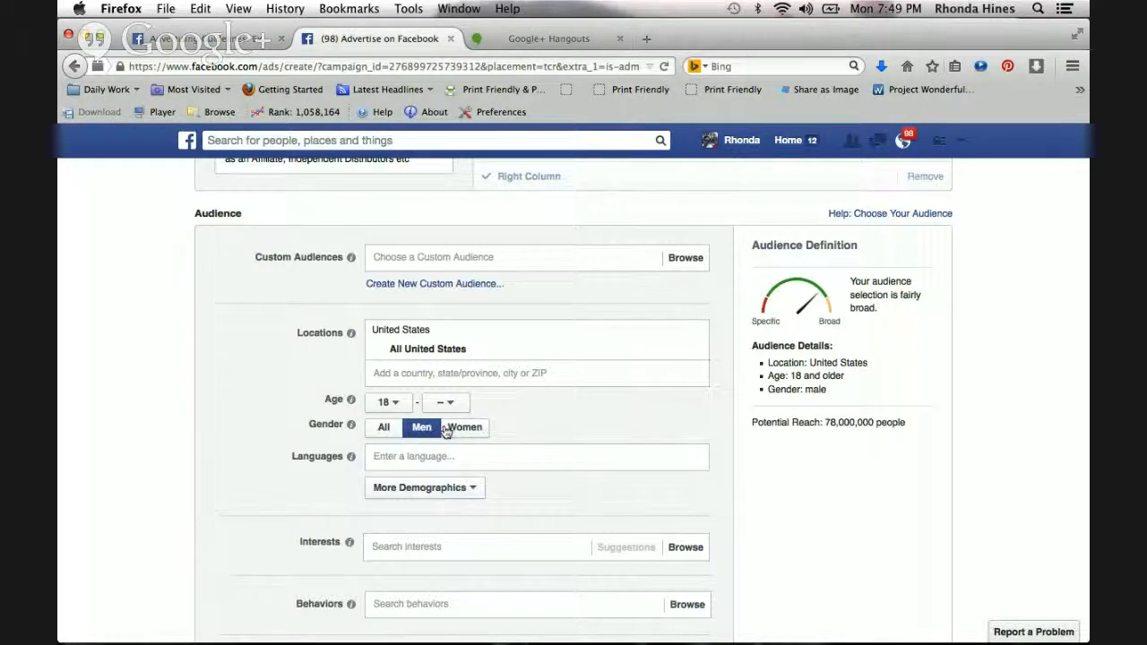
pyautogui.click(454, 431)
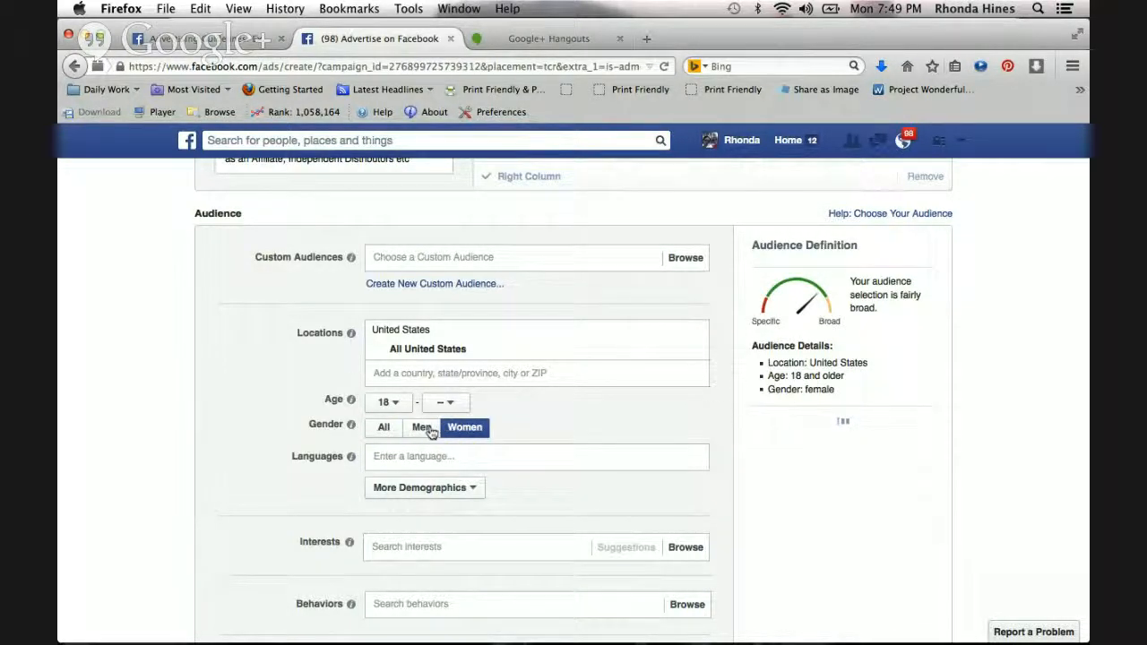
pyautogui.click(424, 429)
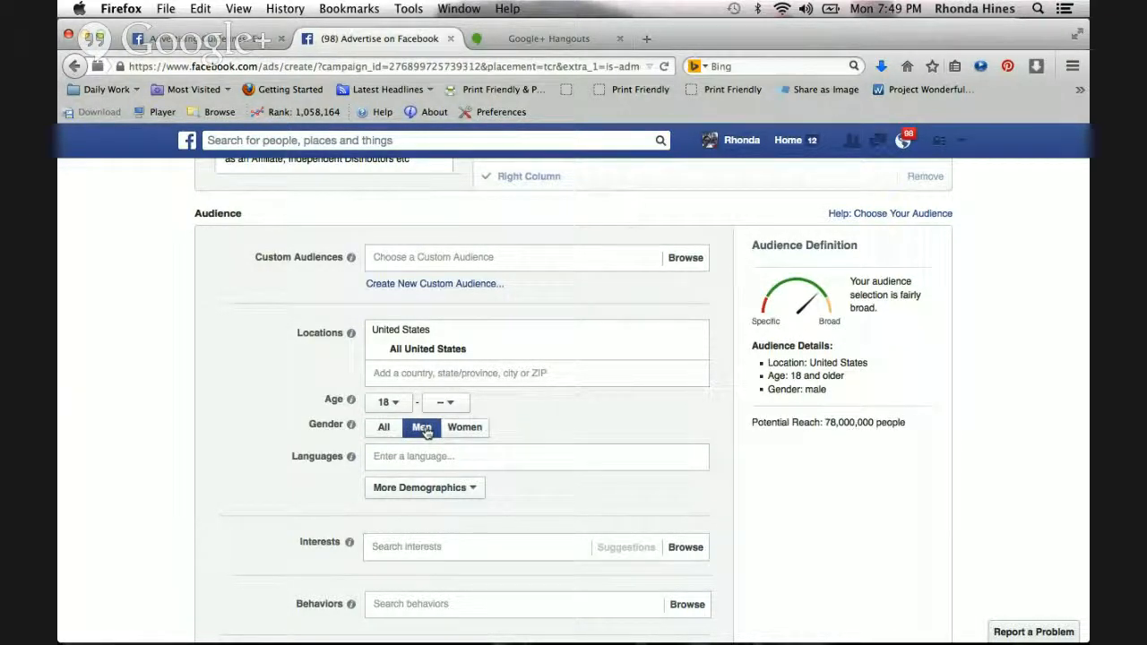
# Step: Narrow the audience's locations to the states of North Carolina and Virginia in the United States
pyautogui.click(440, 374)
pyautogui.write('North')
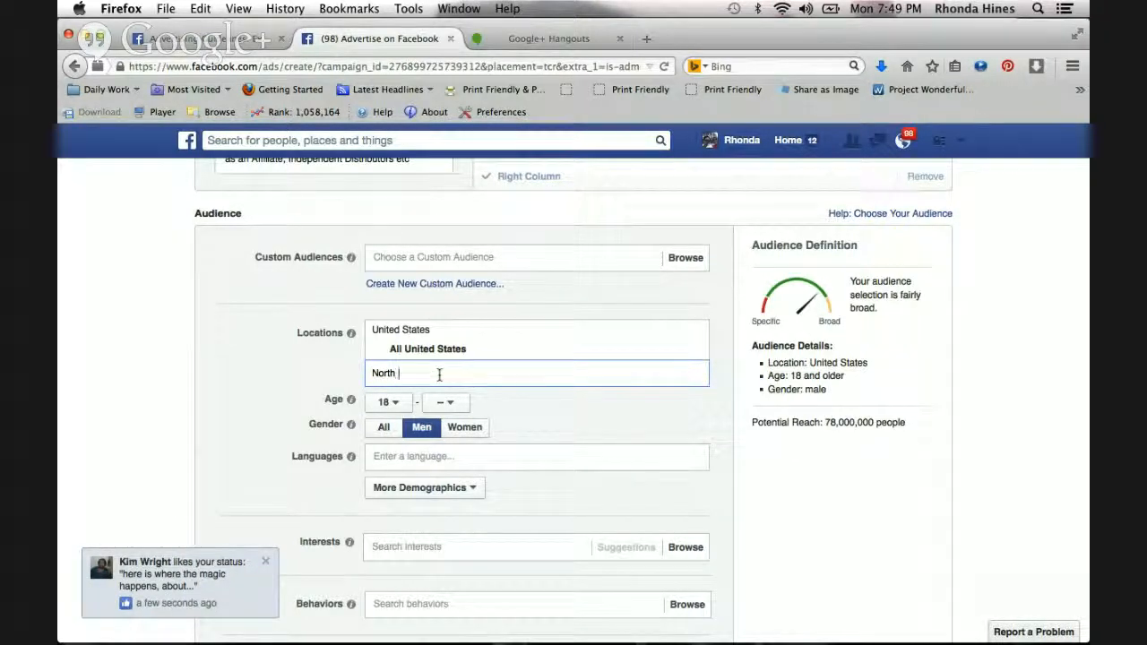
pyautogui.write(' Carolin')
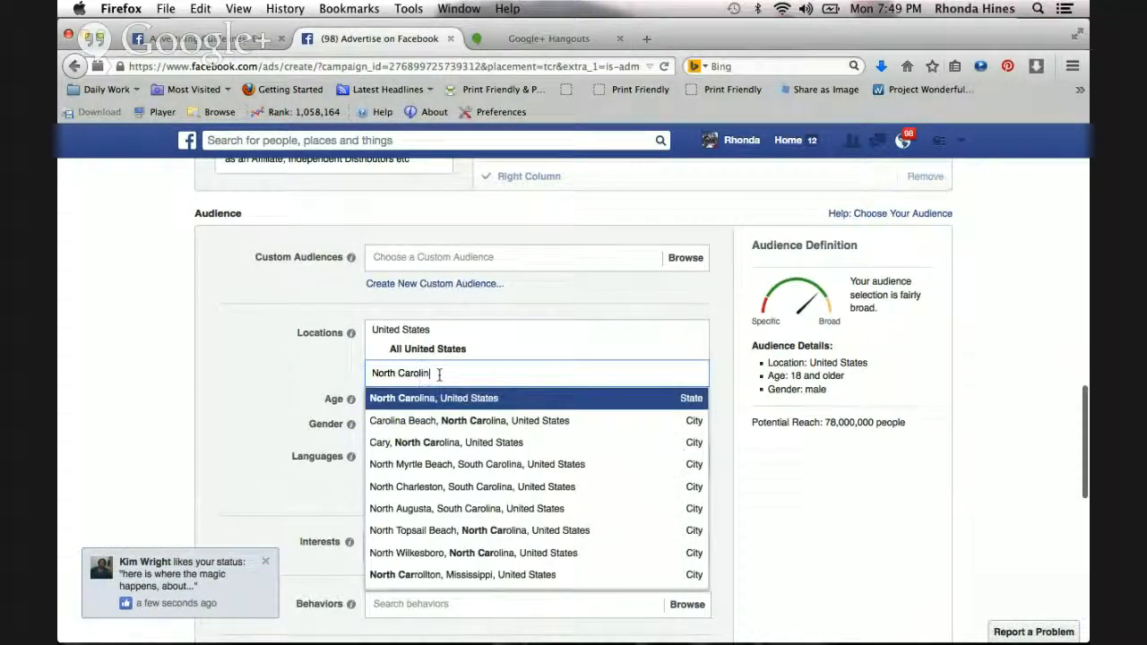
pyautogui.click(441, 398)
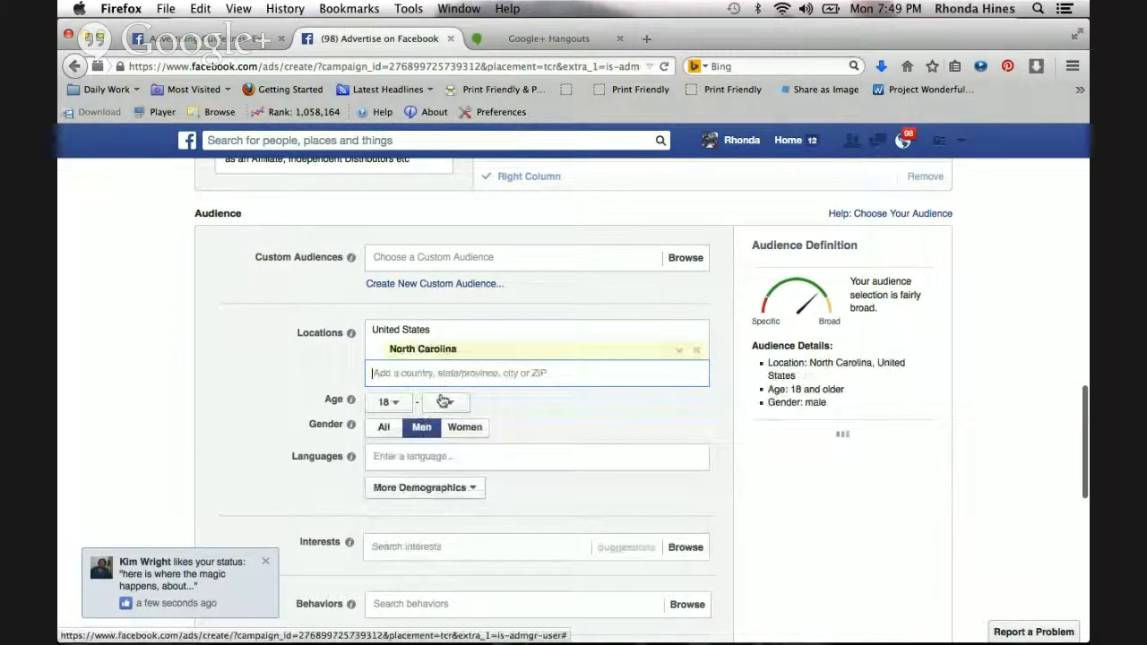
pyautogui.write('Virginia')
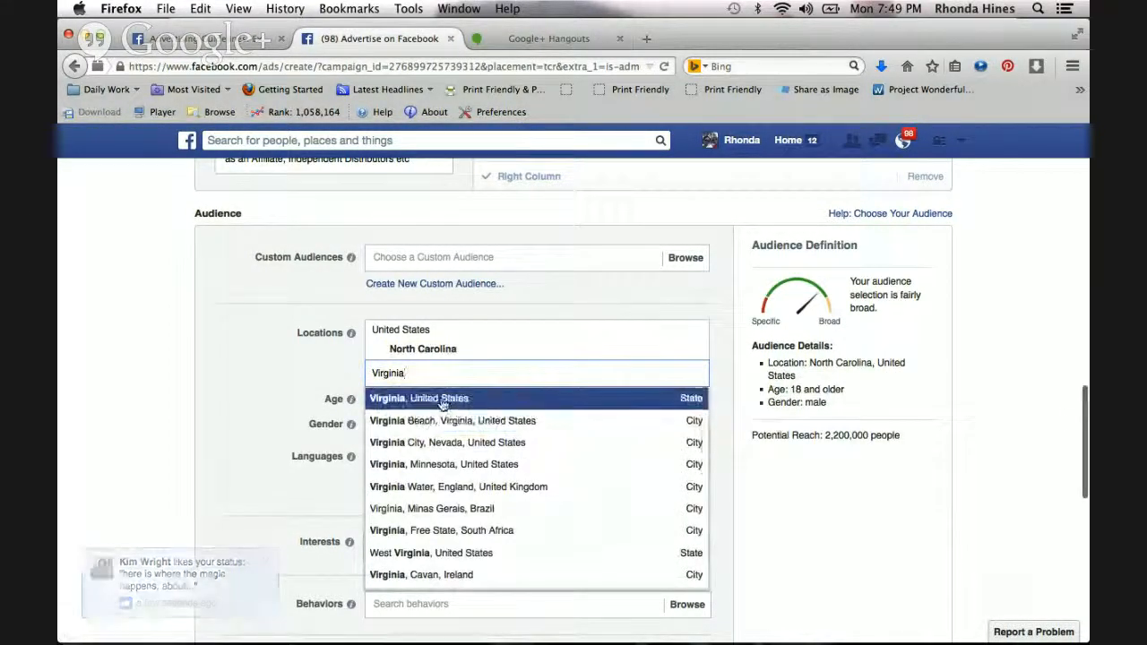
pyautogui.click(441, 398)
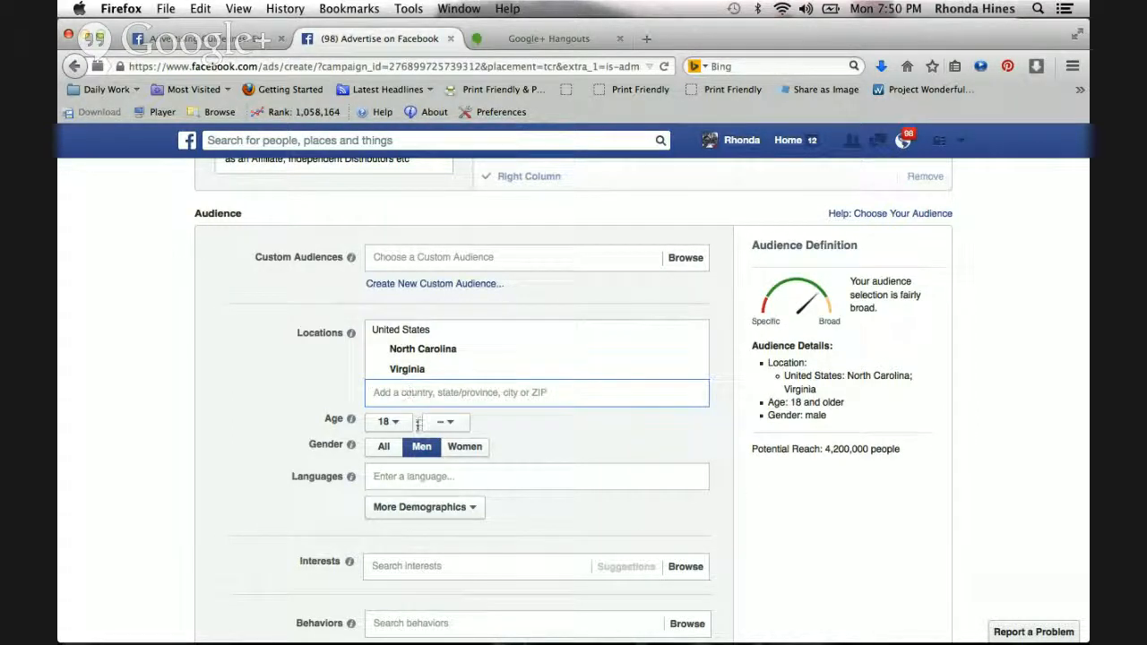
# Step: Look over the additional demographic categories, including the Relationship options, and close the list without choosing any
pyautogui.scroll(-1, 418, 425)
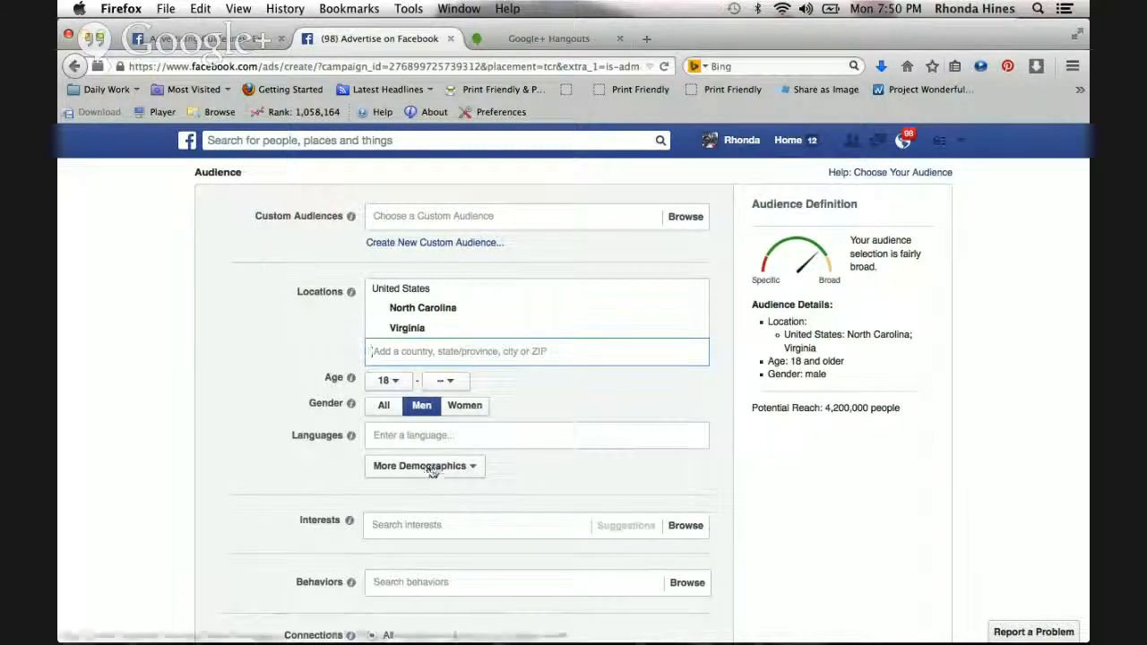
pyautogui.scroll(-2, 432, 473)
pyautogui.click(454, 405)
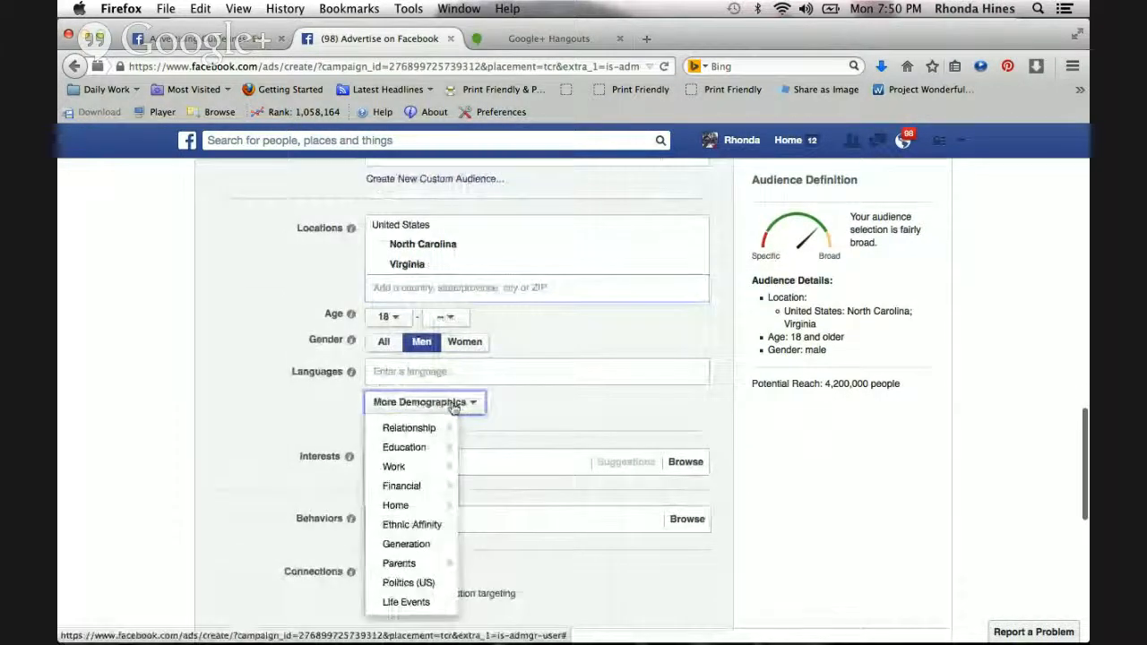
pyautogui.moveTo(446, 430)
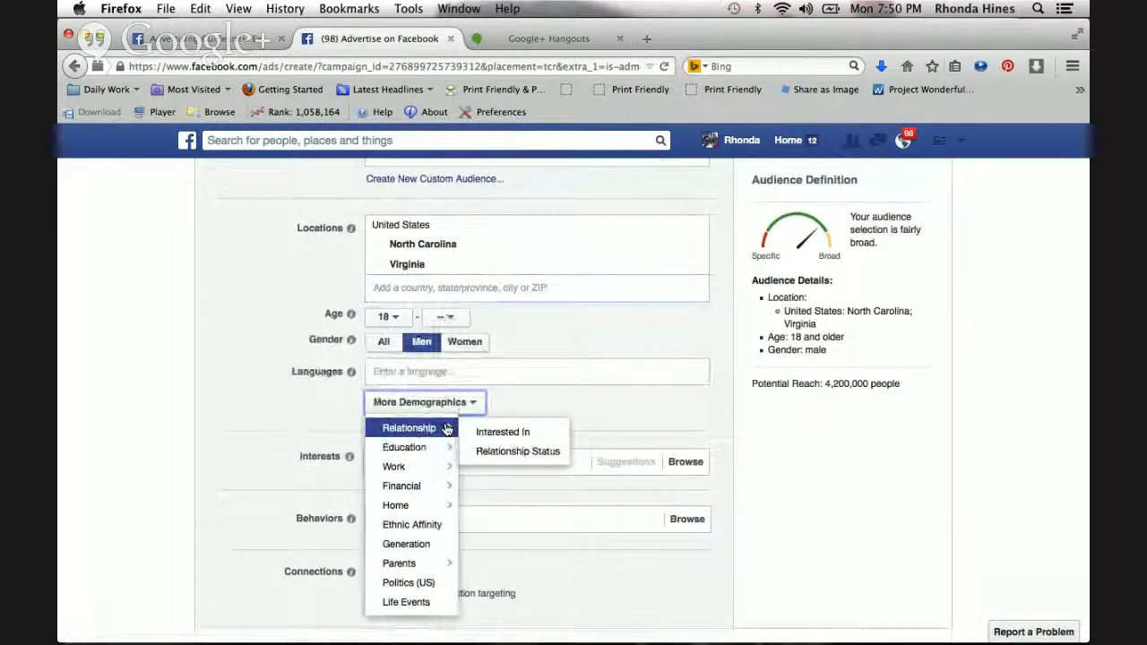
pyautogui.click(264, 449)
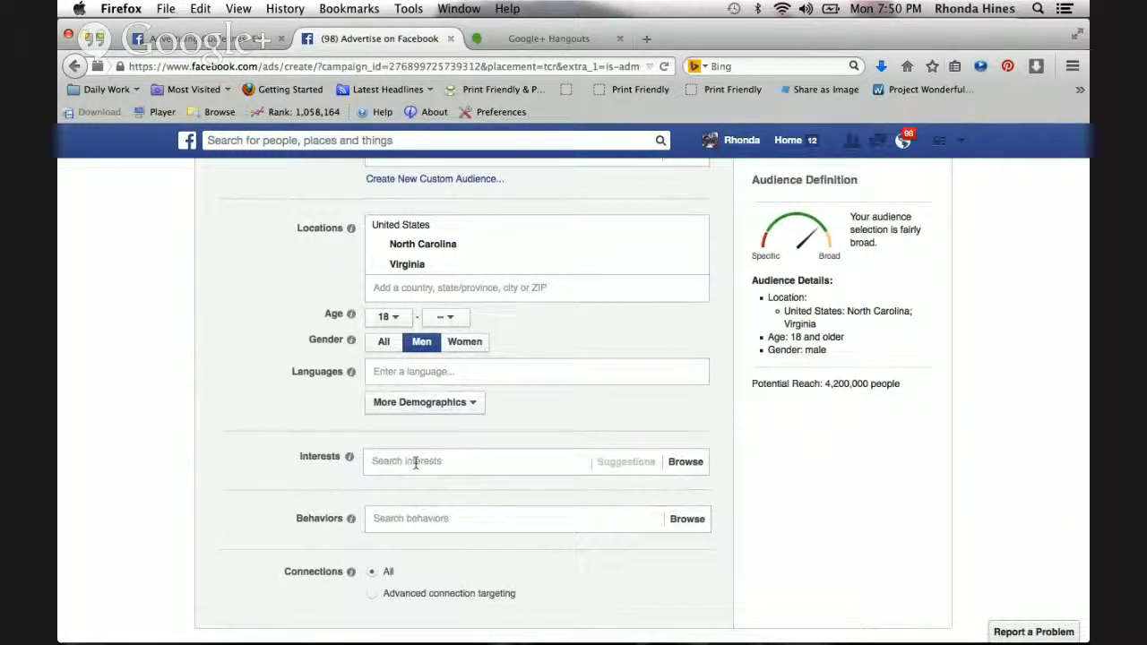
# Step: Search the interests for "direct sales", look through the suggestions and clear the search
pyautogui.click(415, 462)
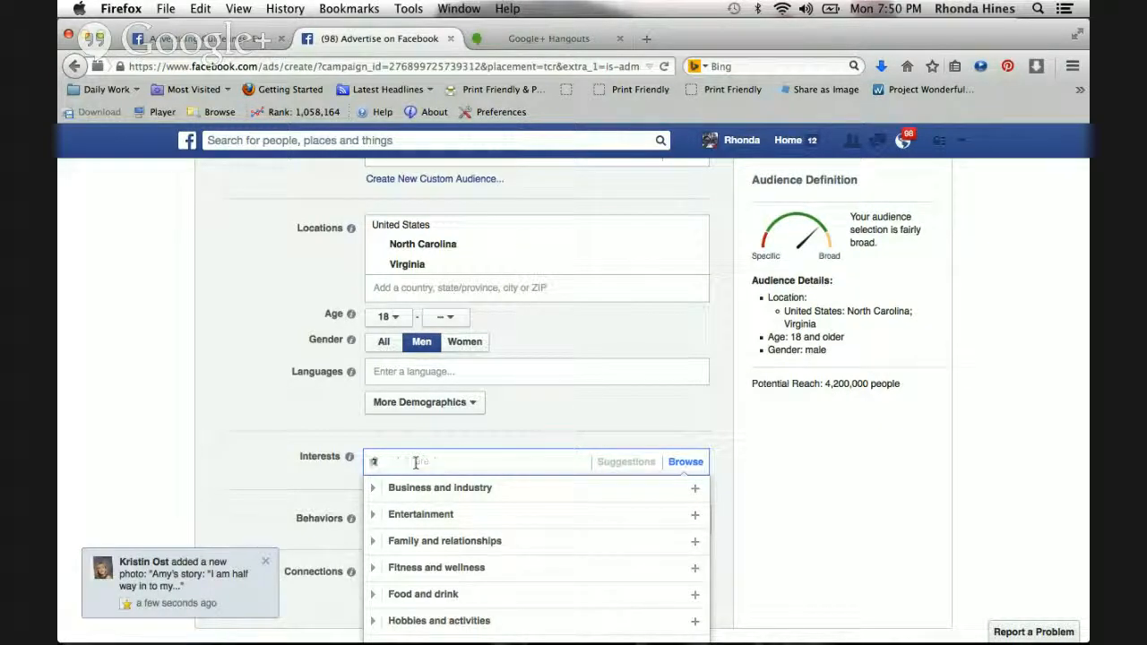
pyautogui.write('direct sal')
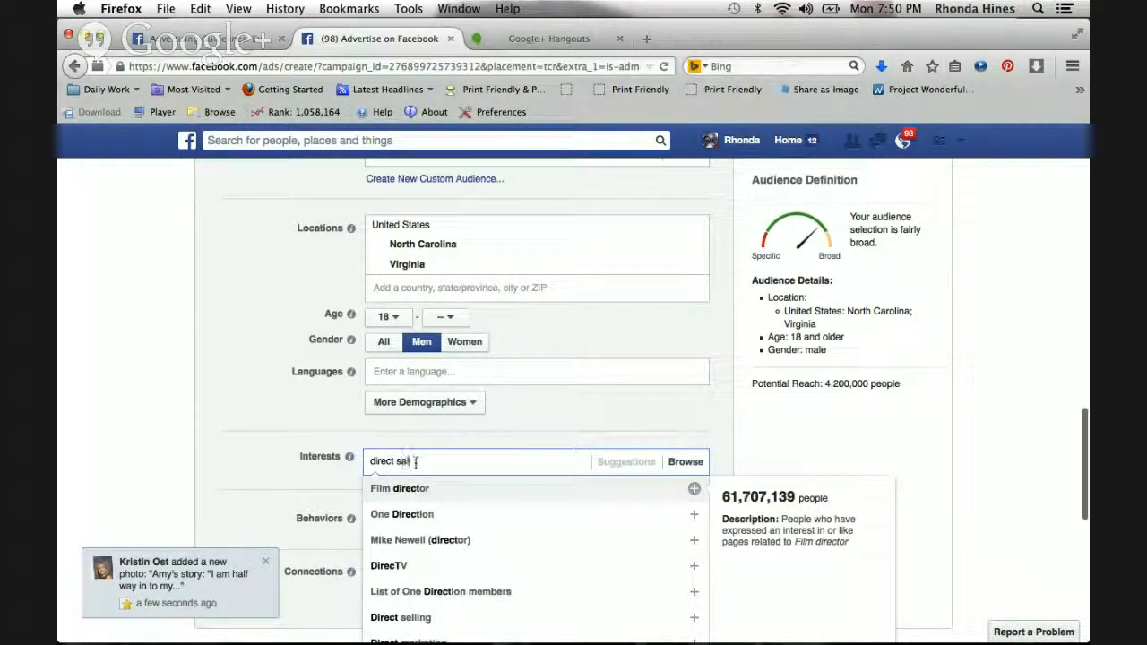
pyautogui.write('es')
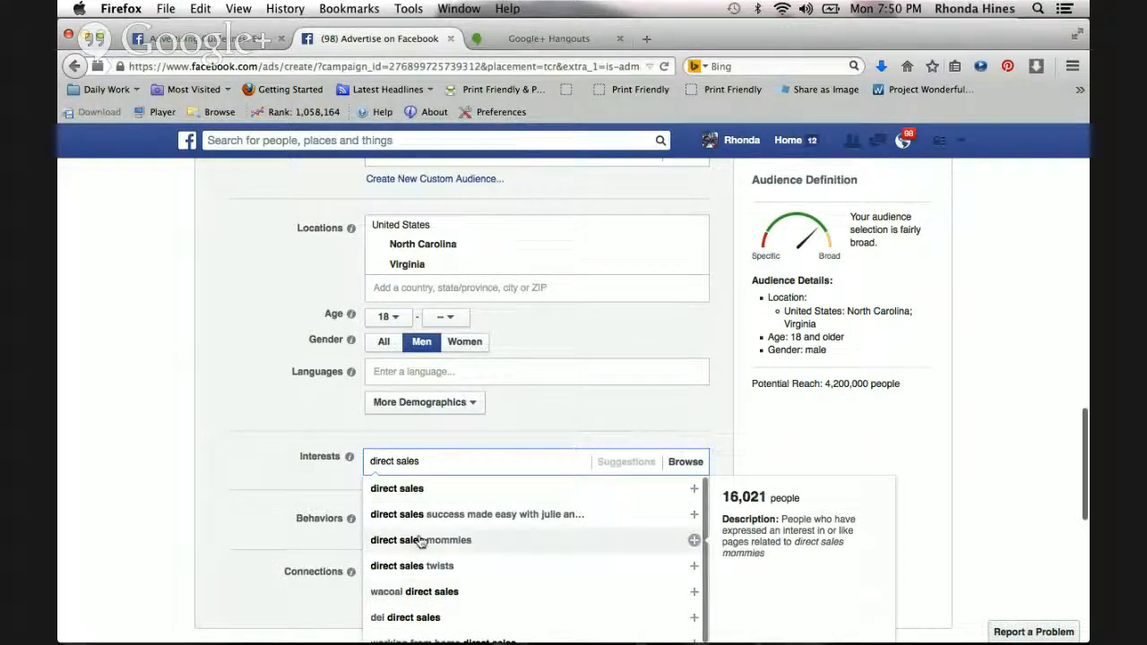
pyautogui.scroll(-1, 418, 535)
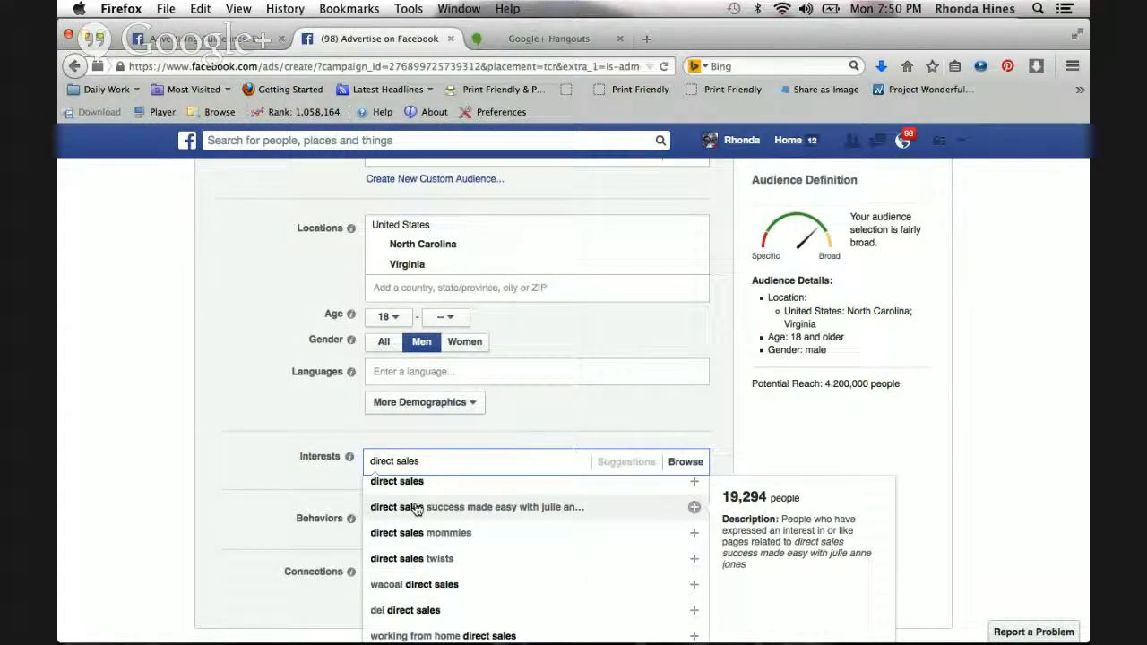
pyautogui.scroll(1, 418, 525)
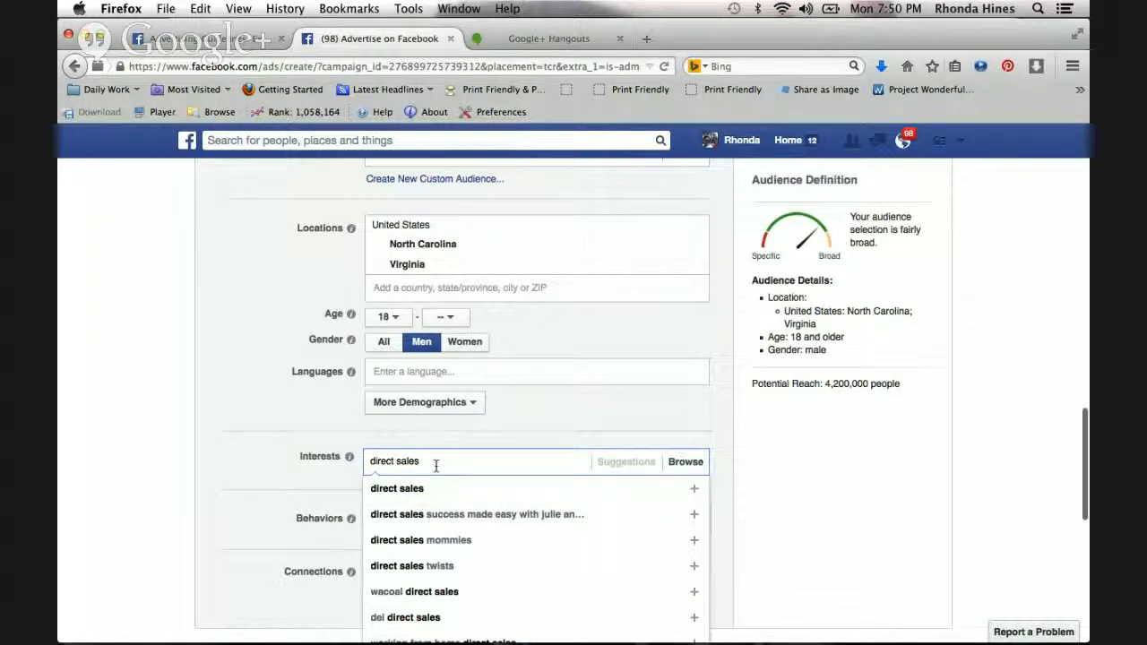
pyautogui.hotkey('ctrl', 'a')
pyautogui.press('BackSpace')
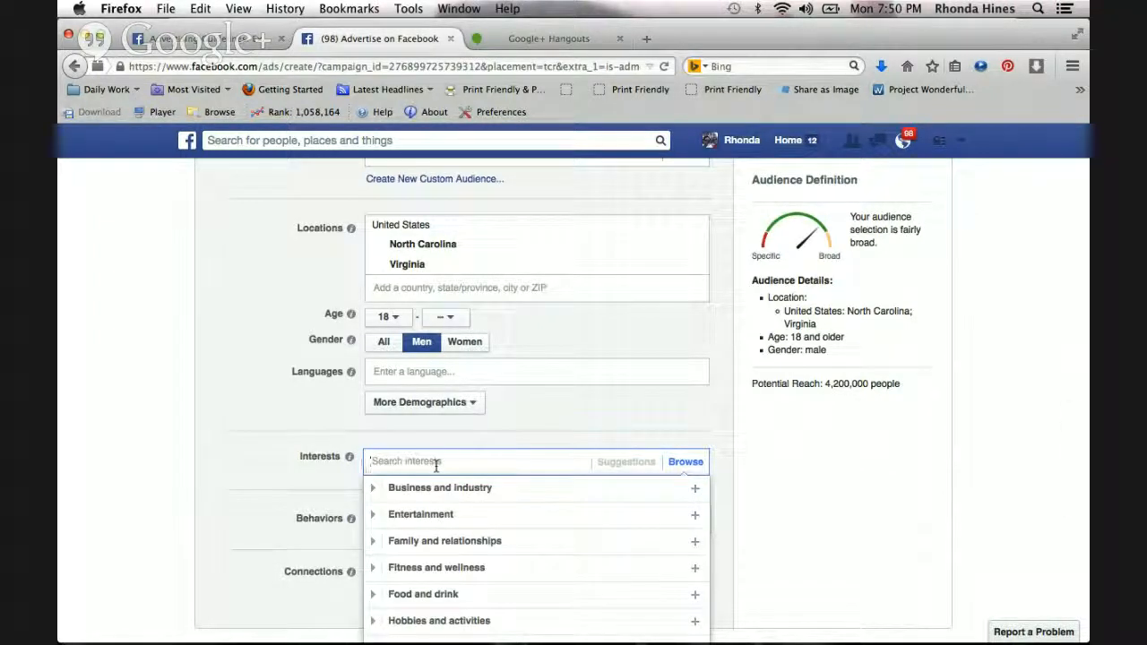
# Step: Search the interests for "entrep", add Entrepreneurship to the audience and look through the related suggestions
pyautogui.write('entre')
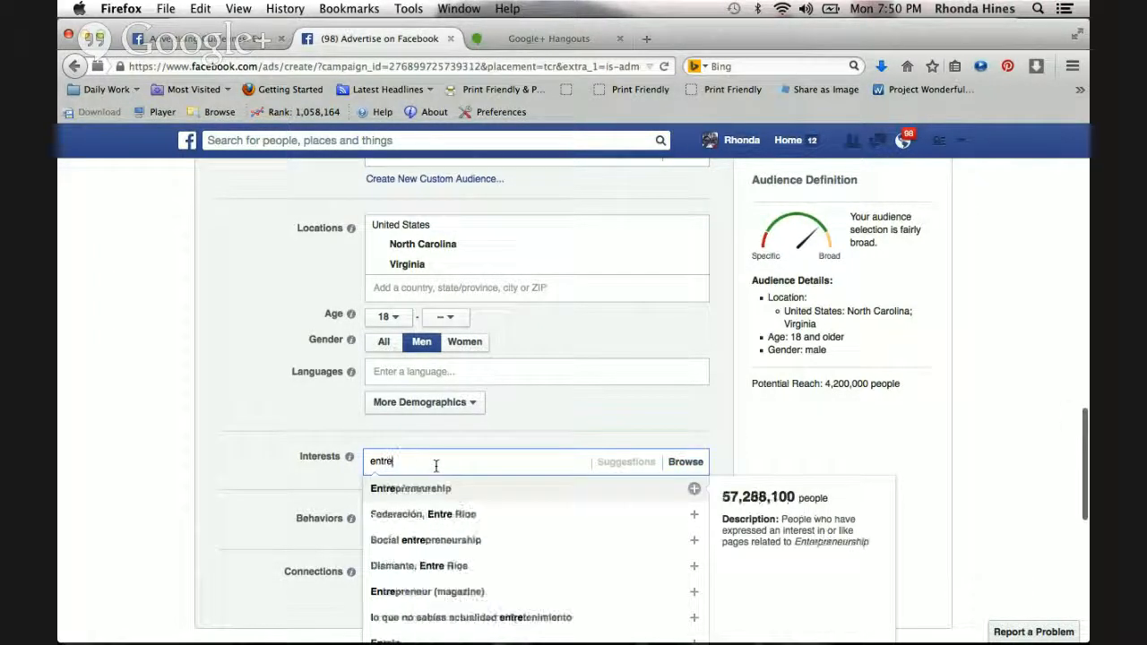
pyautogui.write('p')
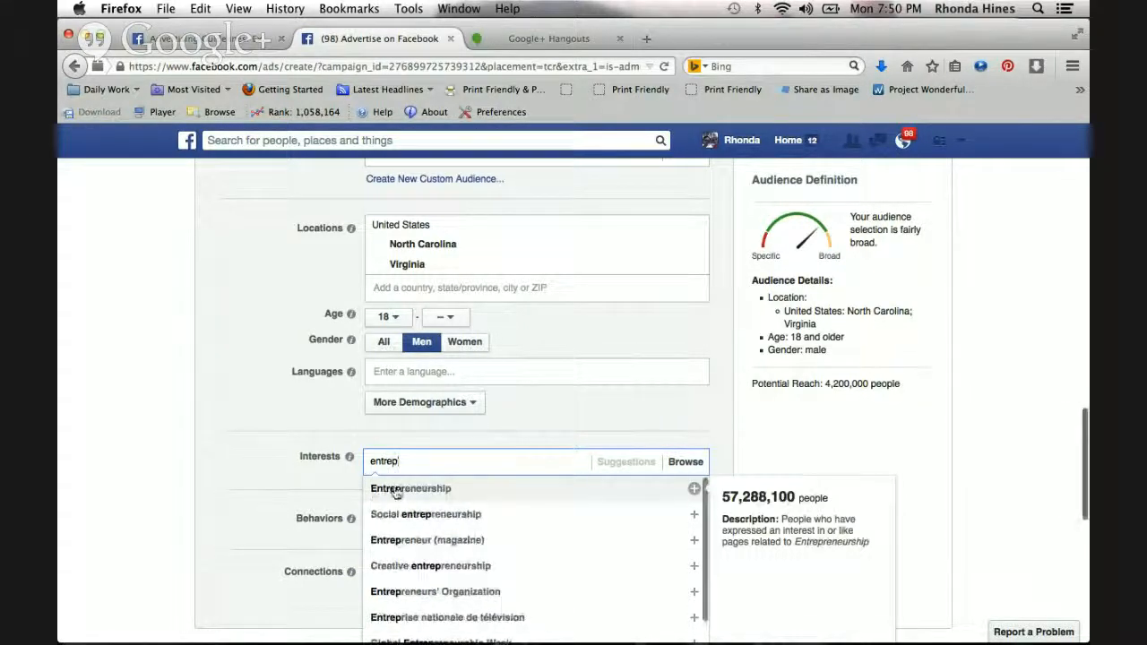
pyautogui.click(394, 490)
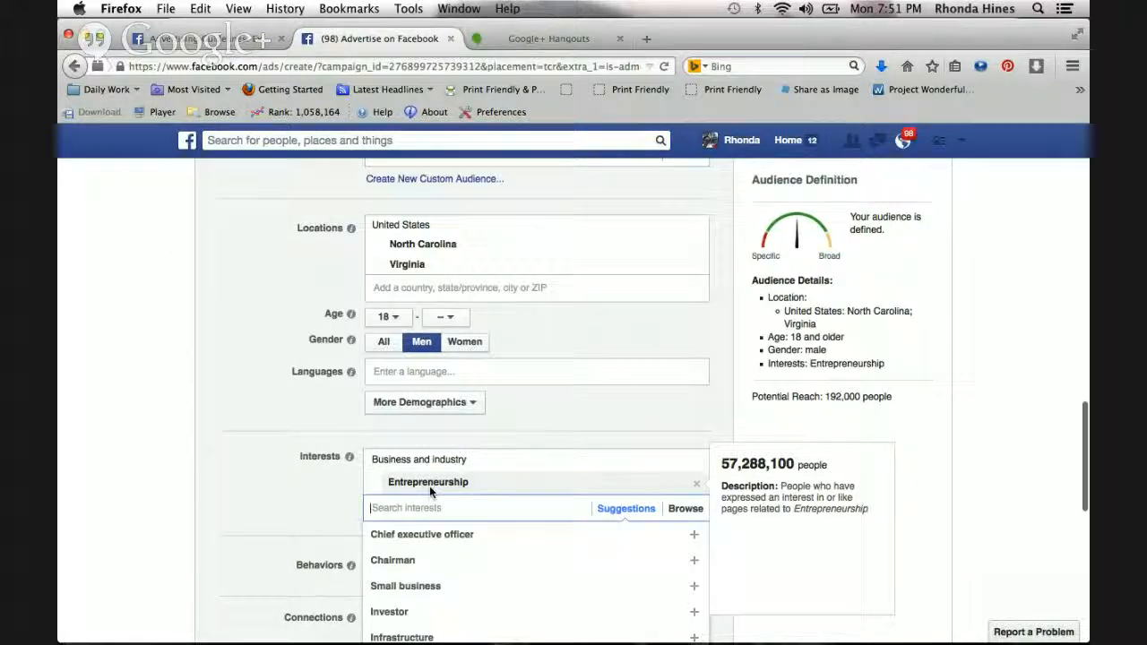
pyautogui.scroll(-3, 422, 550)
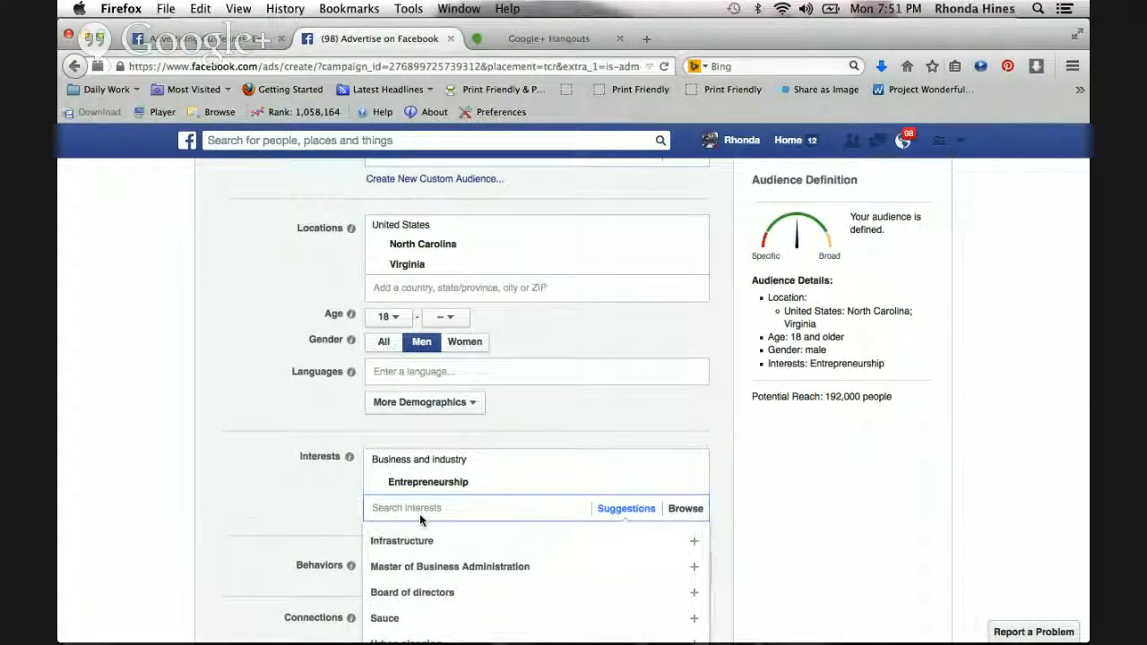
# Step: Search the interests for "tony robbins", "stay at home moms" and "stay at home dads", and close the list without adding any
pyautogui.write('tony robbins')
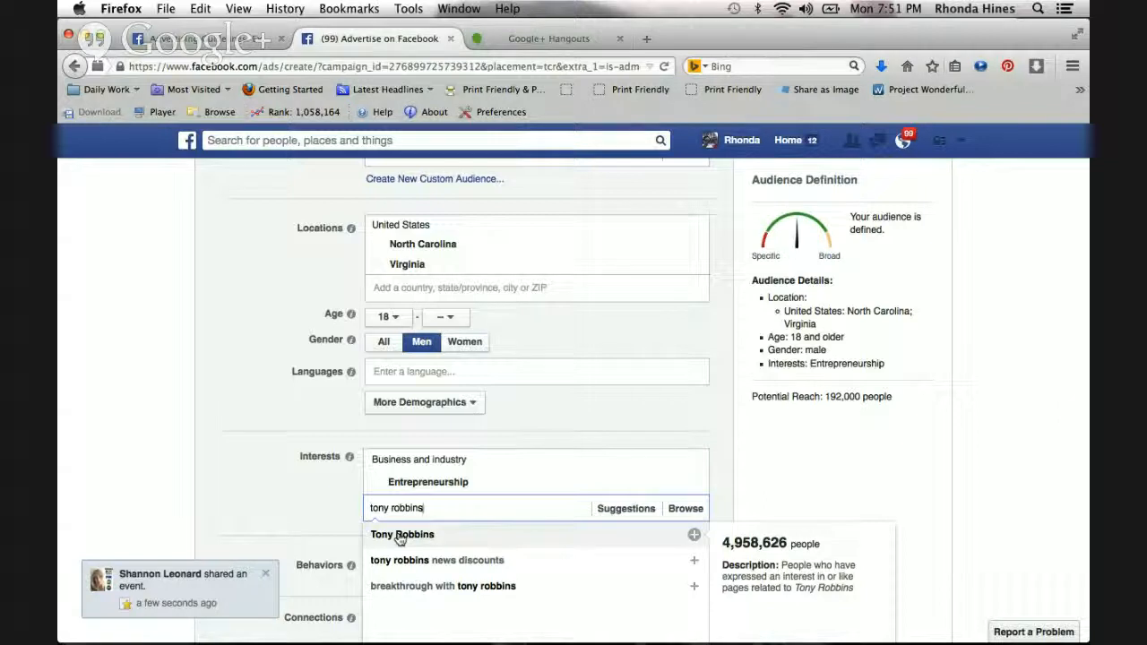
pyautogui.moveTo(424, 509); pyautogui.dragTo(320, 493)
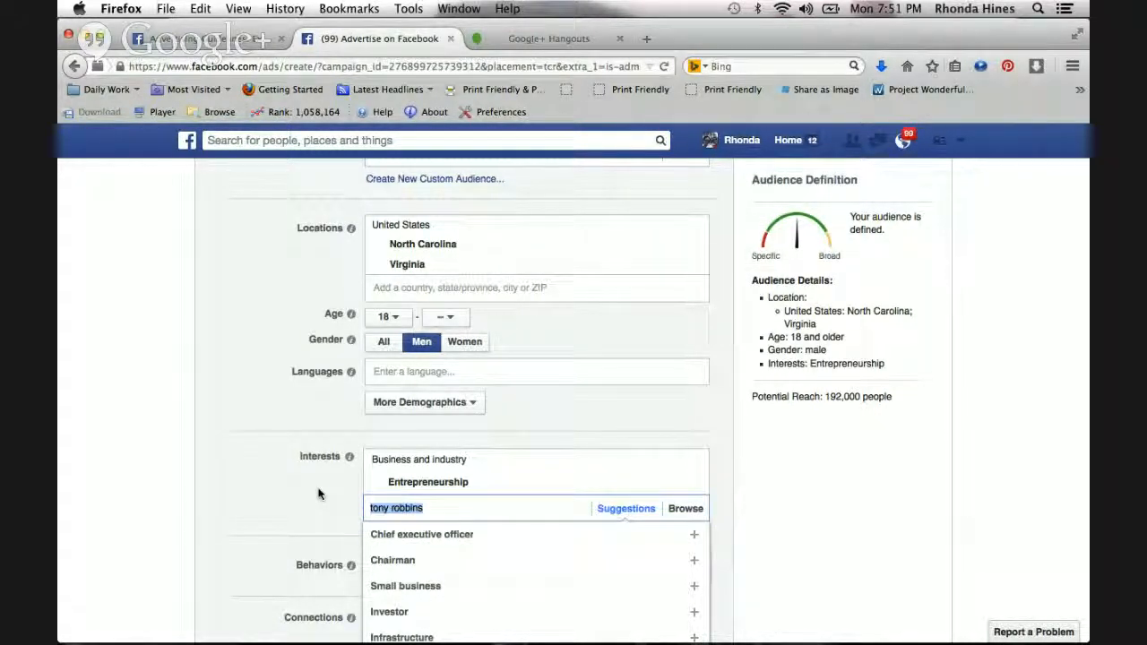
pyautogui.write('stay at home moms')
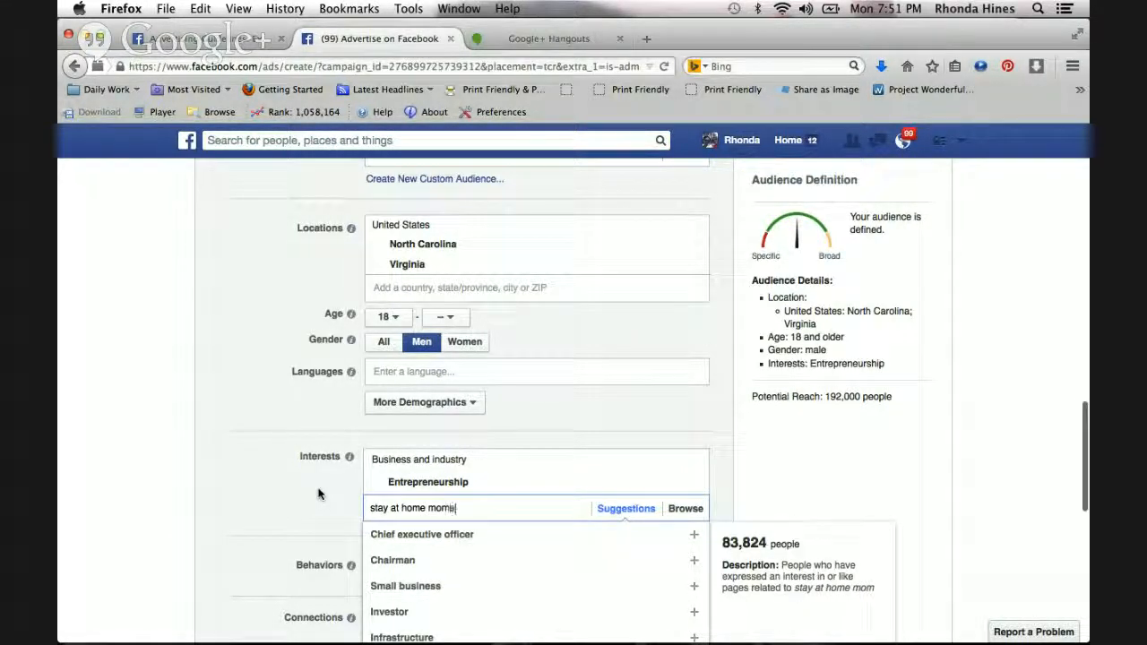
pyautogui.press('BackSpace')
pyautogui.press('BackSpace')
pyautogui.press('BackSpace')
pyautogui.press('BackSpace')
pyautogui.write('dads')
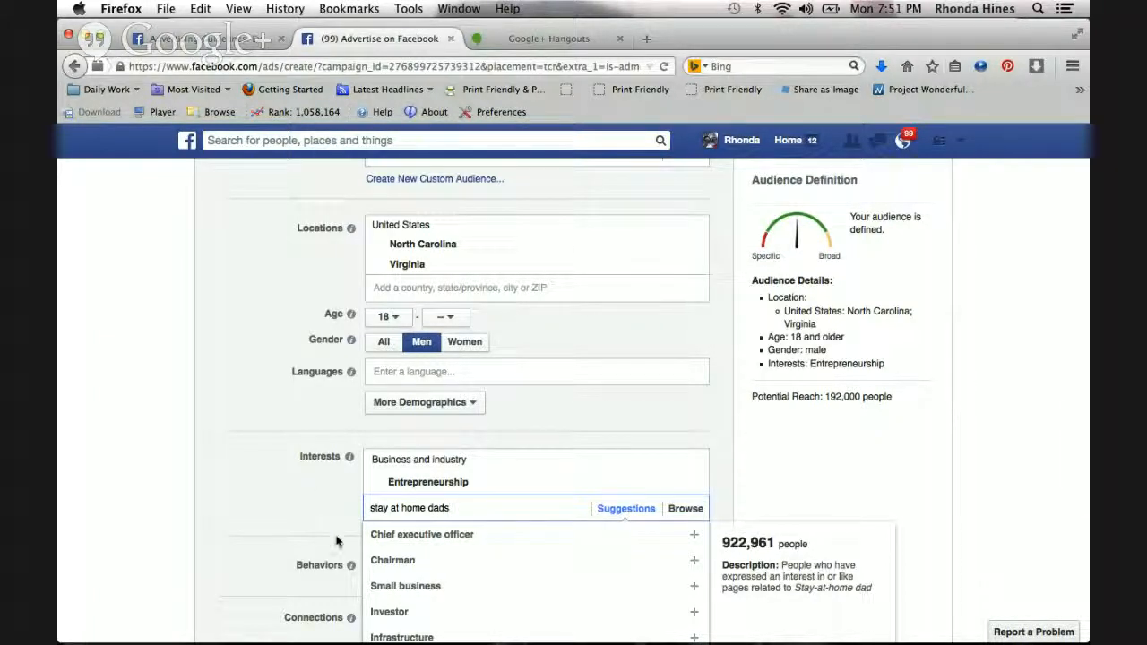
pyautogui.scroll(-10, 408, 562)
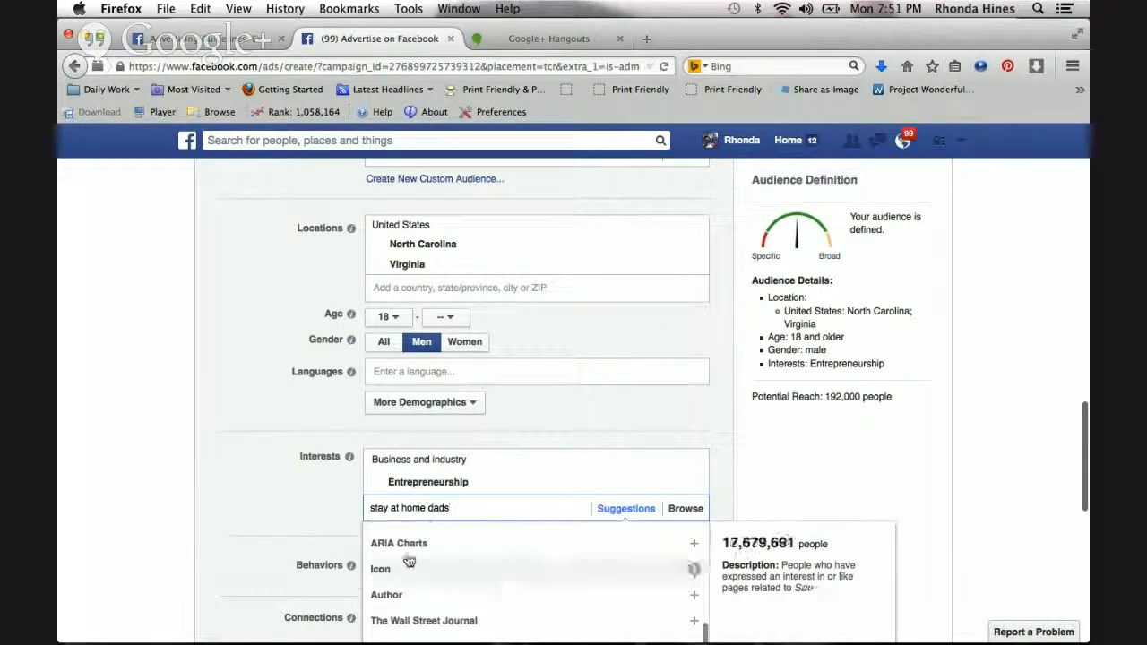
pyautogui.click(256, 494)
# Step: Look over the behavior categories without choosing any, and return to the ad's Desktop News Feed preview to review it
pyautogui.scroll(-3, 469, 487)
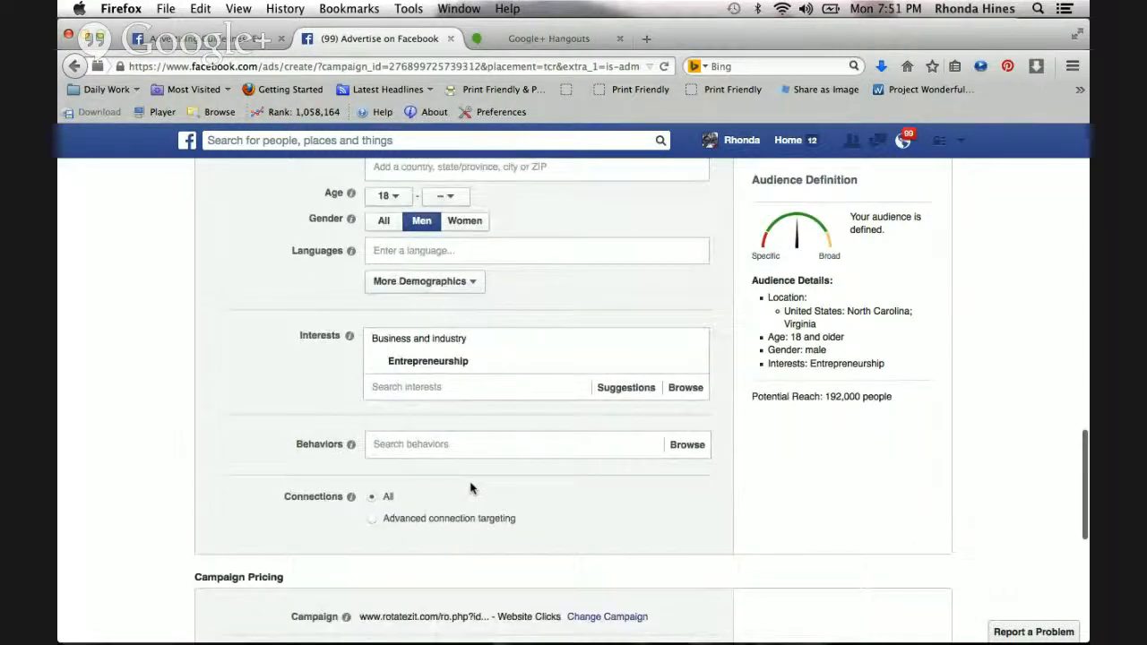
pyautogui.click(441, 443)
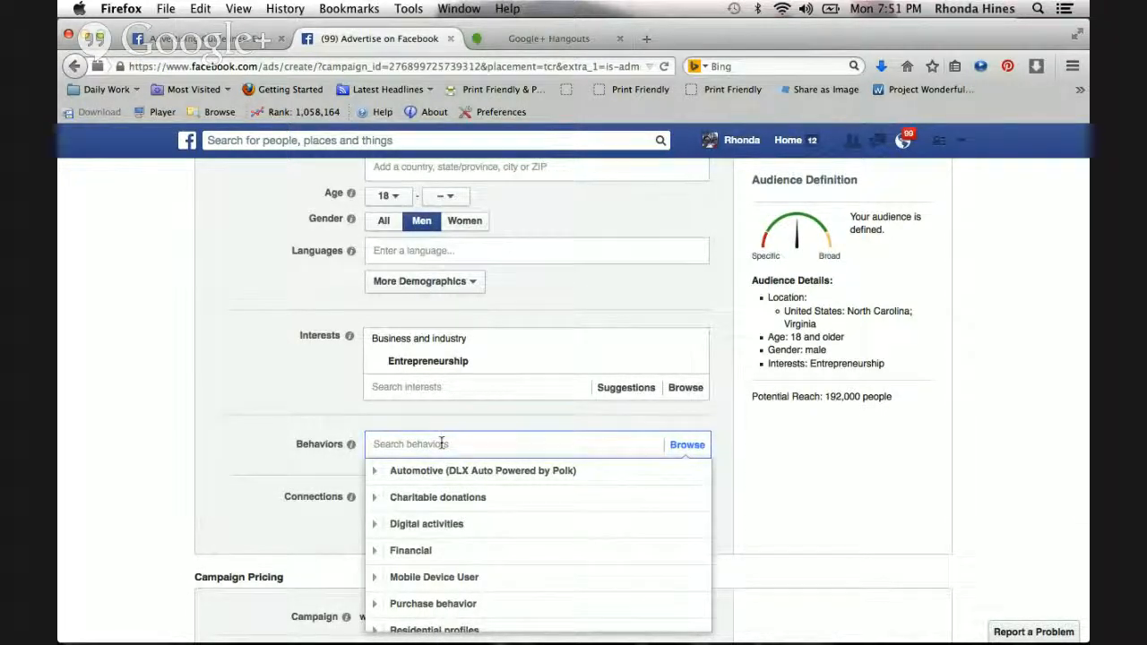
pyautogui.click(262, 448)
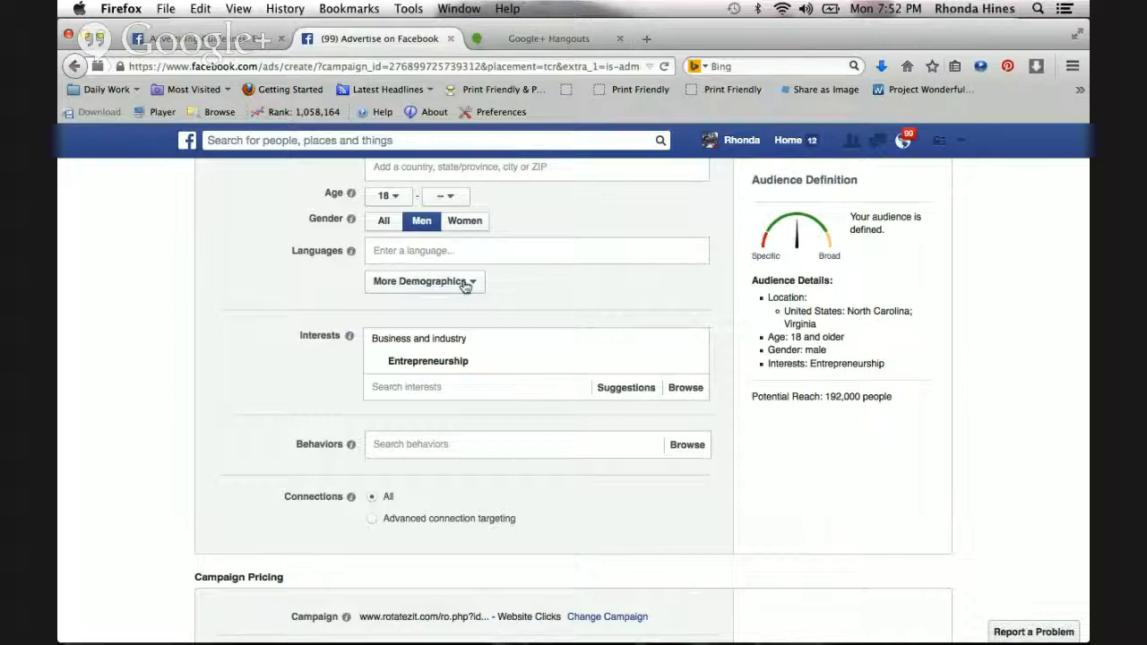
pyautogui.scroll(8, 512, 299)
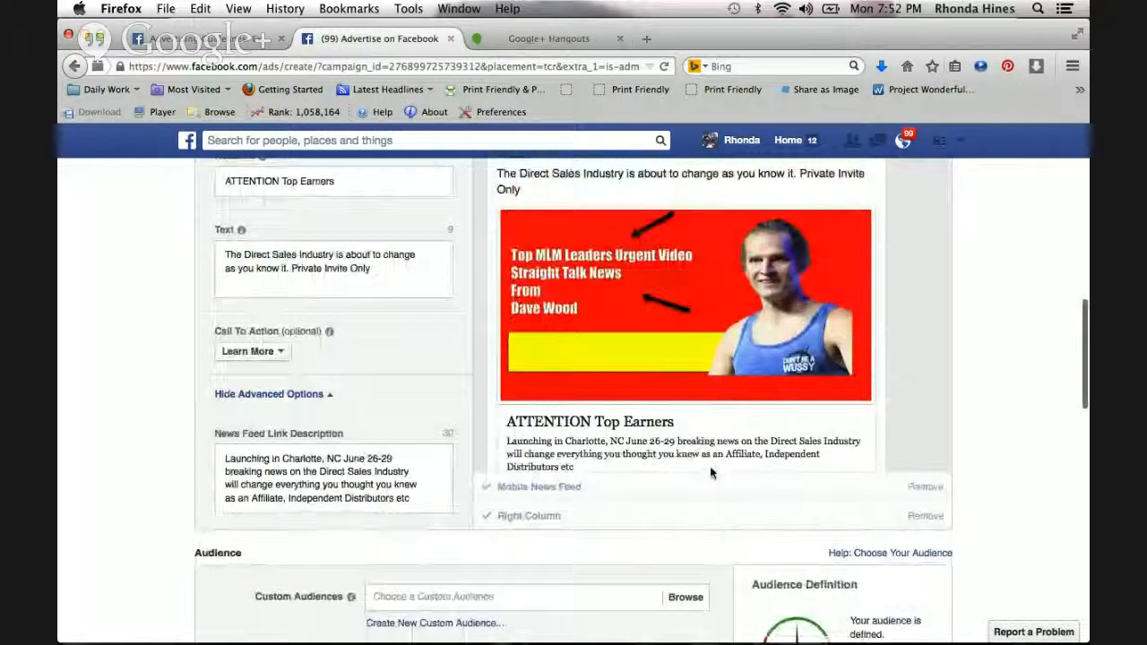
pyautogui.scroll(2, 711, 473)
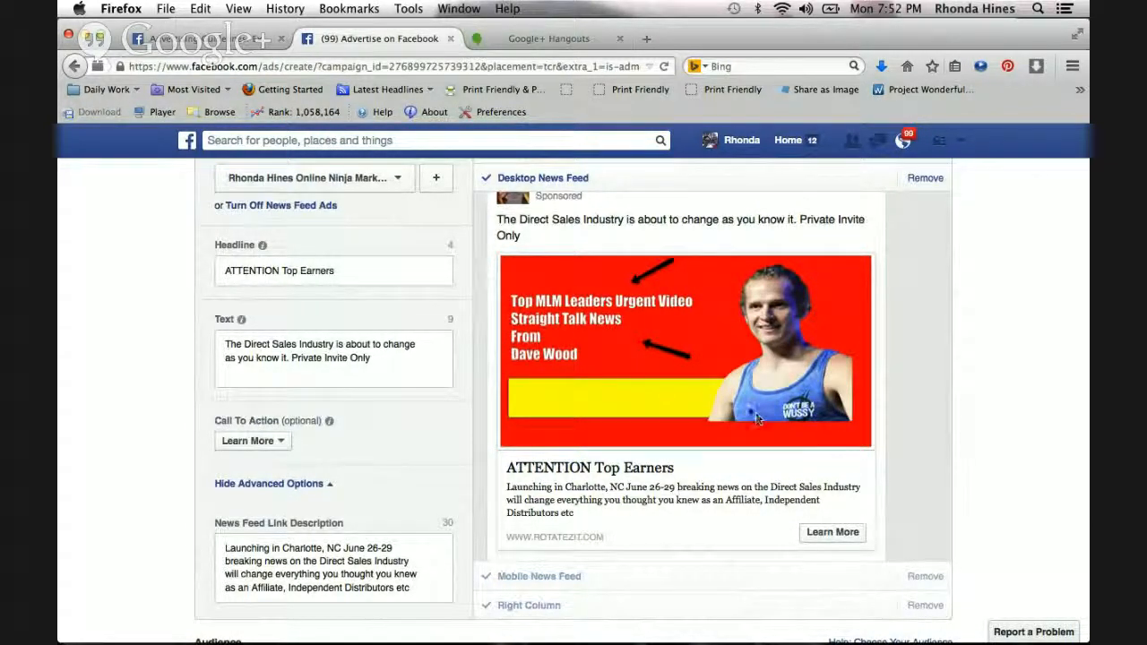
# Step: Review the Desktop News Feed preview, and remove the Mobile News Feed and Right Column placements from the ad
pyautogui.scroll(2, 750, 410)
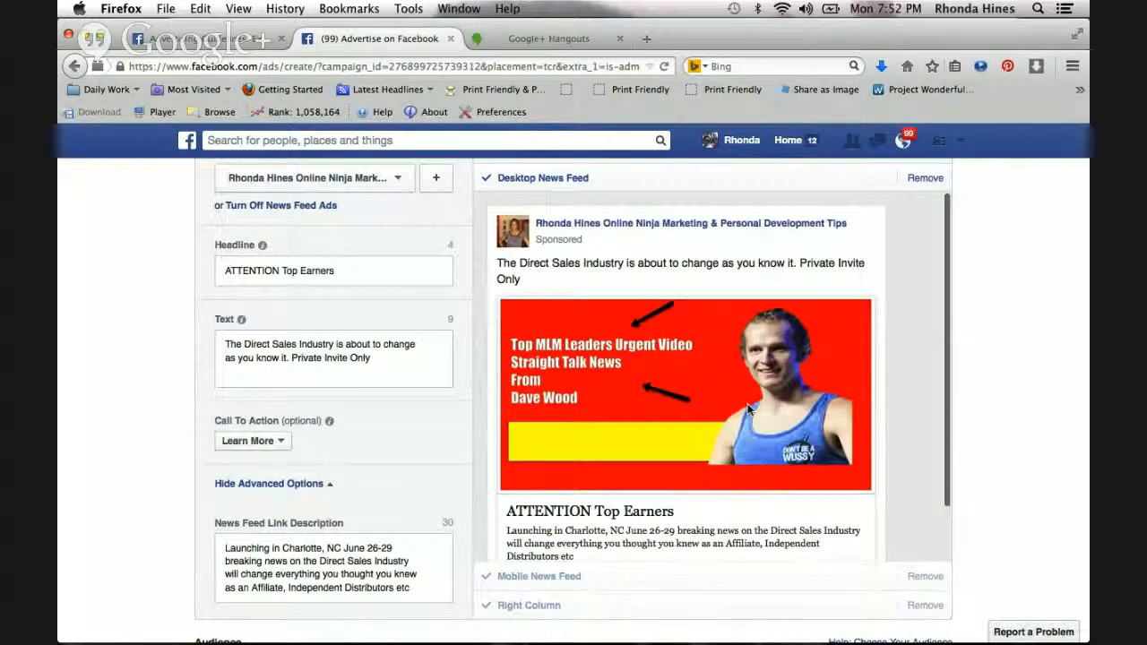
pyautogui.scroll(-3, 747, 403)
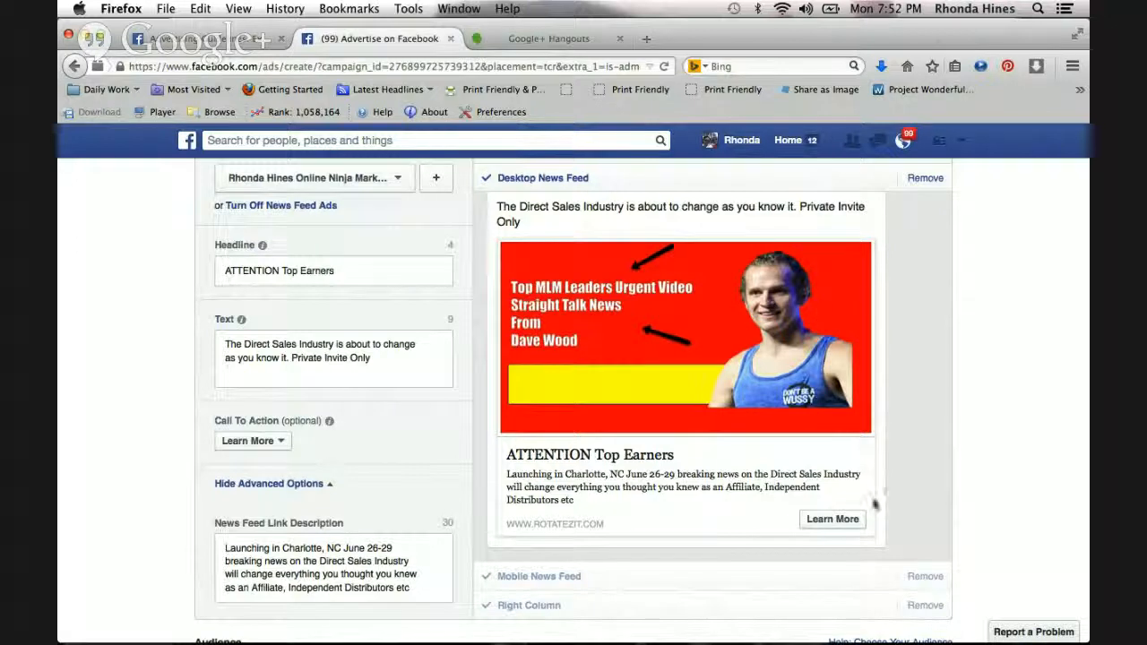
pyautogui.click(933, 579)
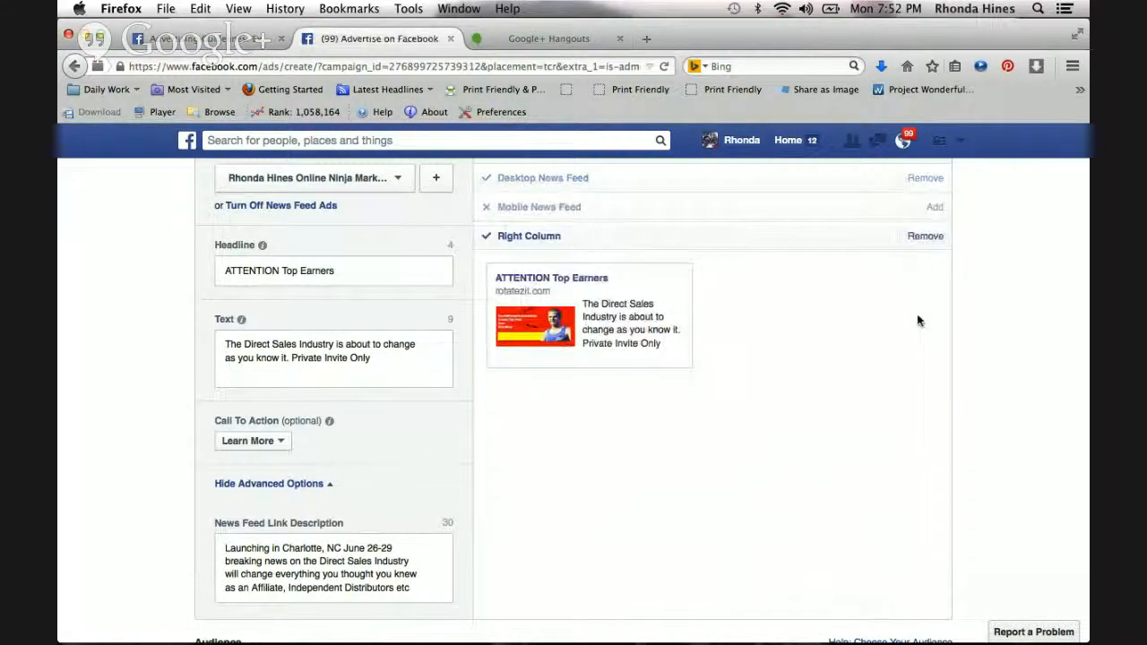
pyautogui.scroll(2, 917, 320)
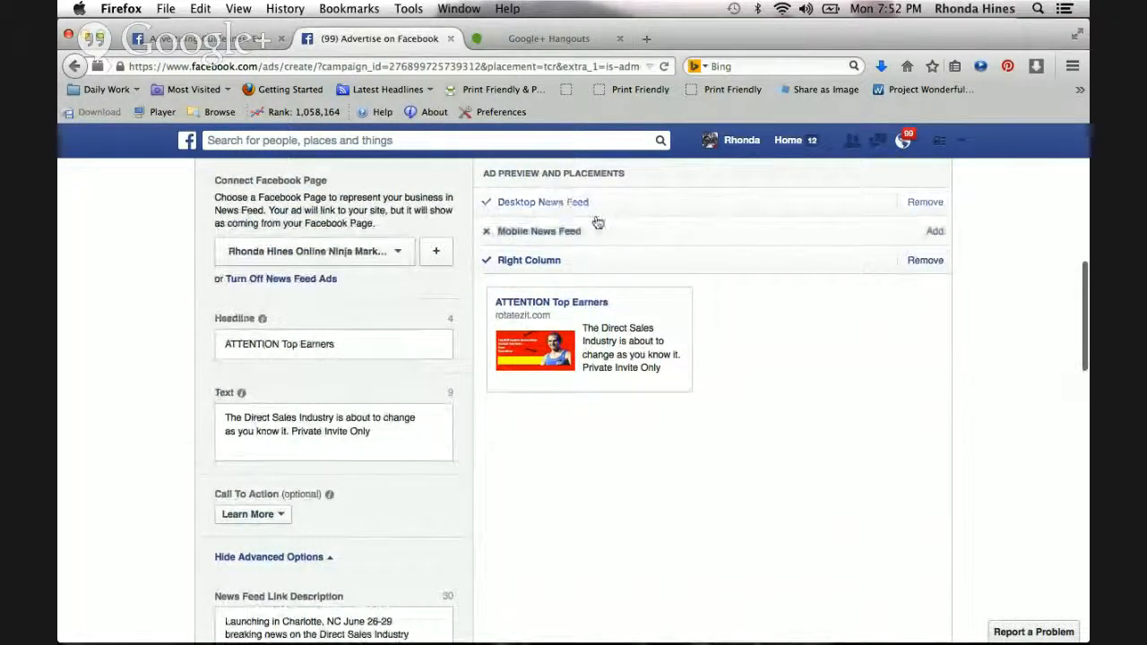
pyautogui.click(925, 261)
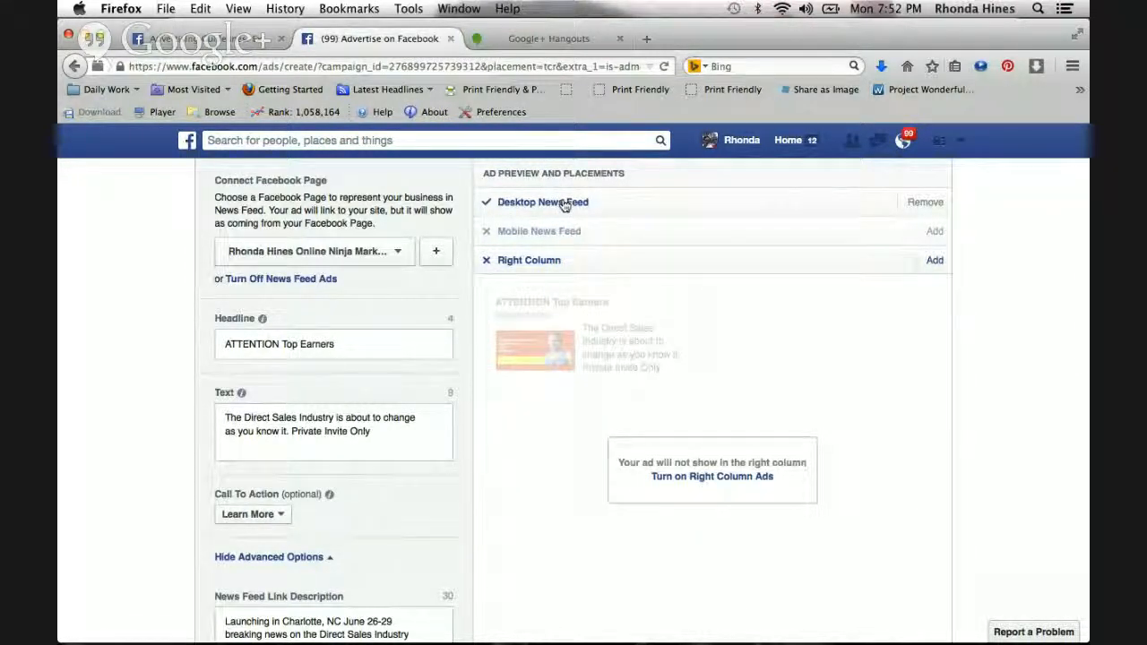
# Step: Set the campaign's per-day budget to $5
pyautogui.scroll(-5, 551, 404)
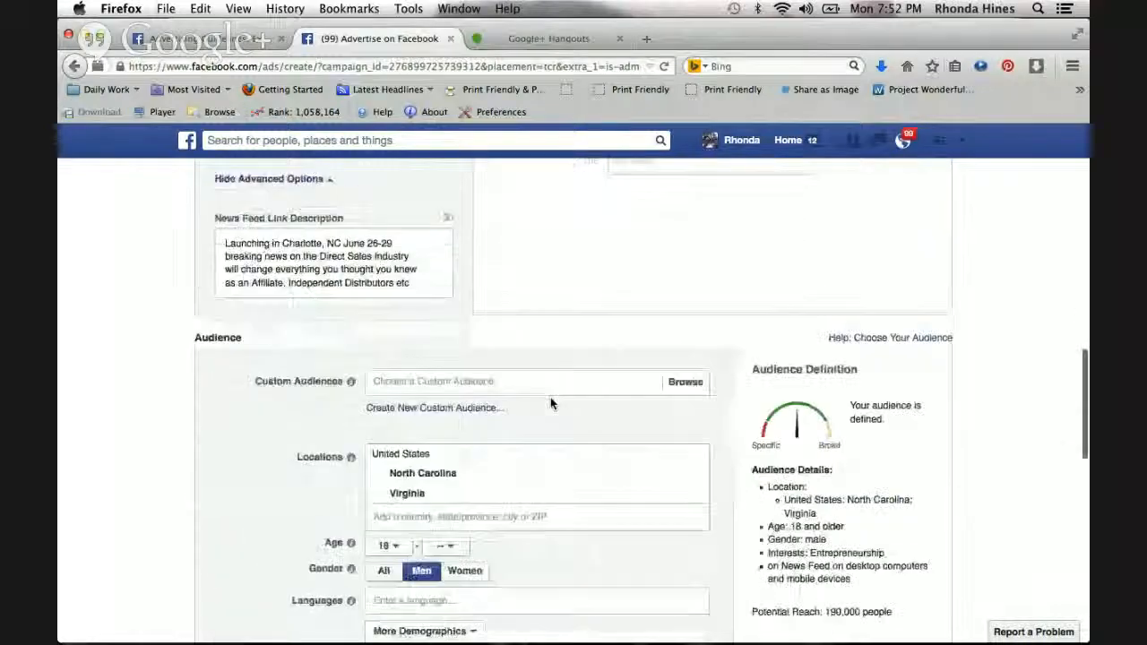
pyautogui.scroll(-8, 551, 403)
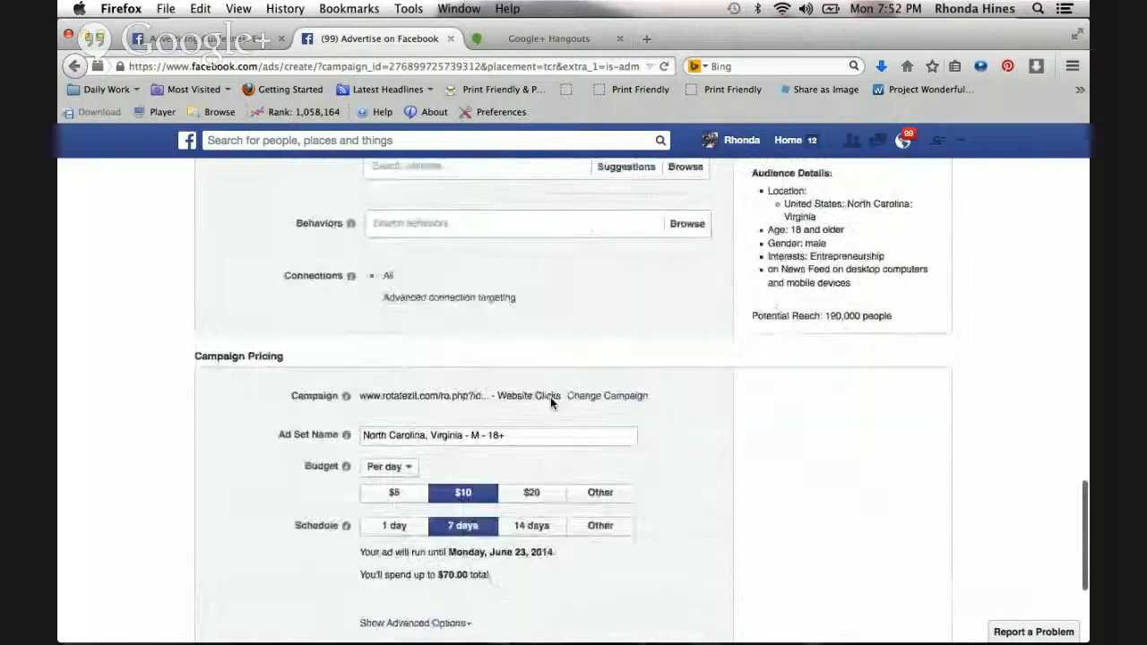
pyautogui.scroll(-4, 550, 399)
pyautogui.scroll(3, 551, 402)
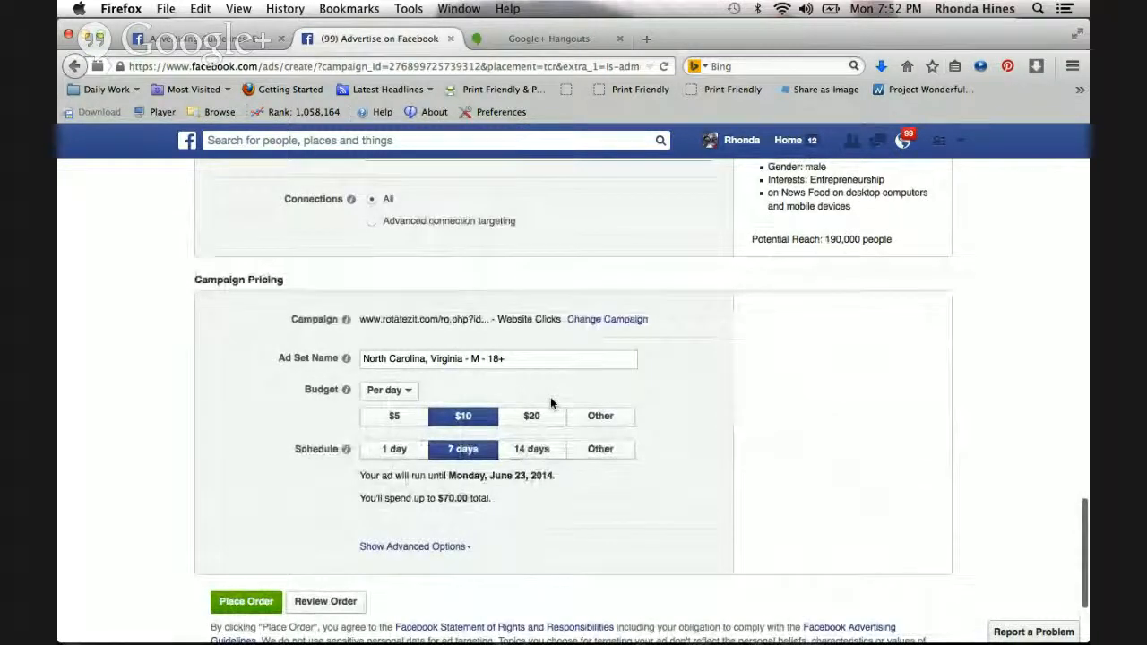
pyautogui.click(399, 415)
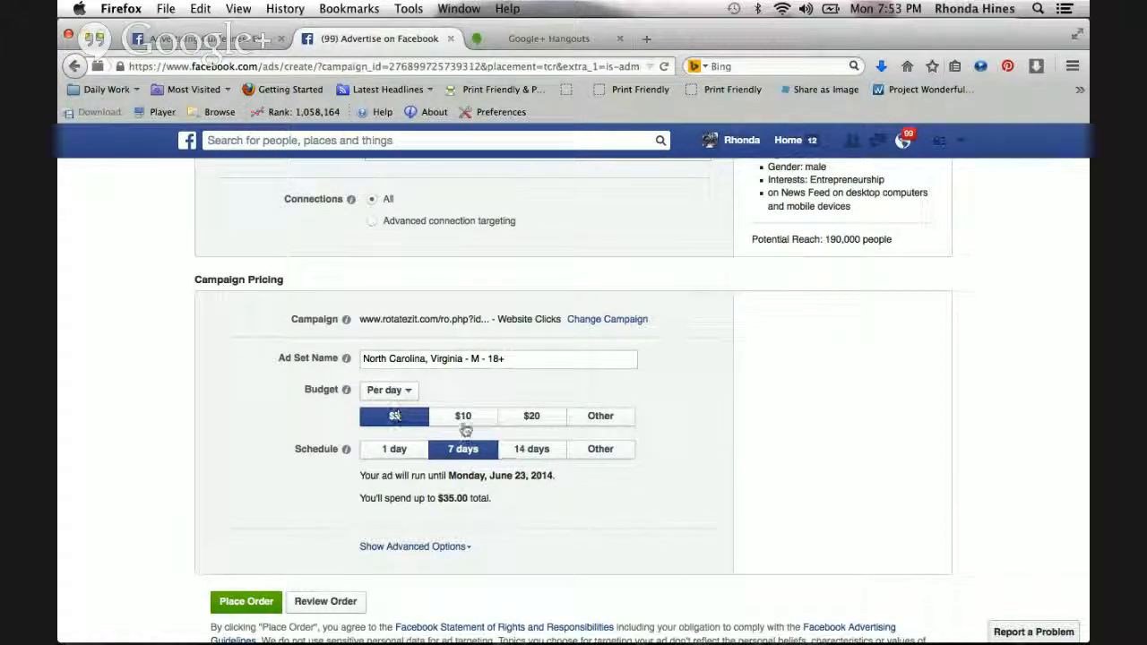
# Step: Look over the budget and schedule, and show the advanced bidding and pricing options of the campaign
pyautogui.scroll(-2, 515, 500)
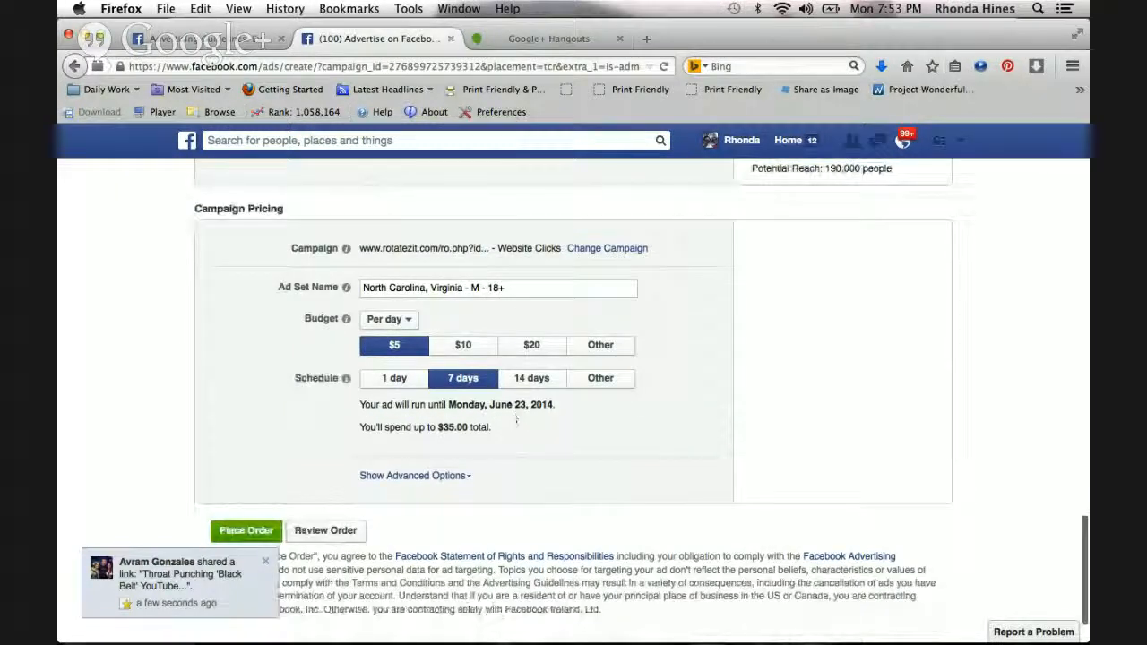
pyautogui.scroll(3, 510, 408)
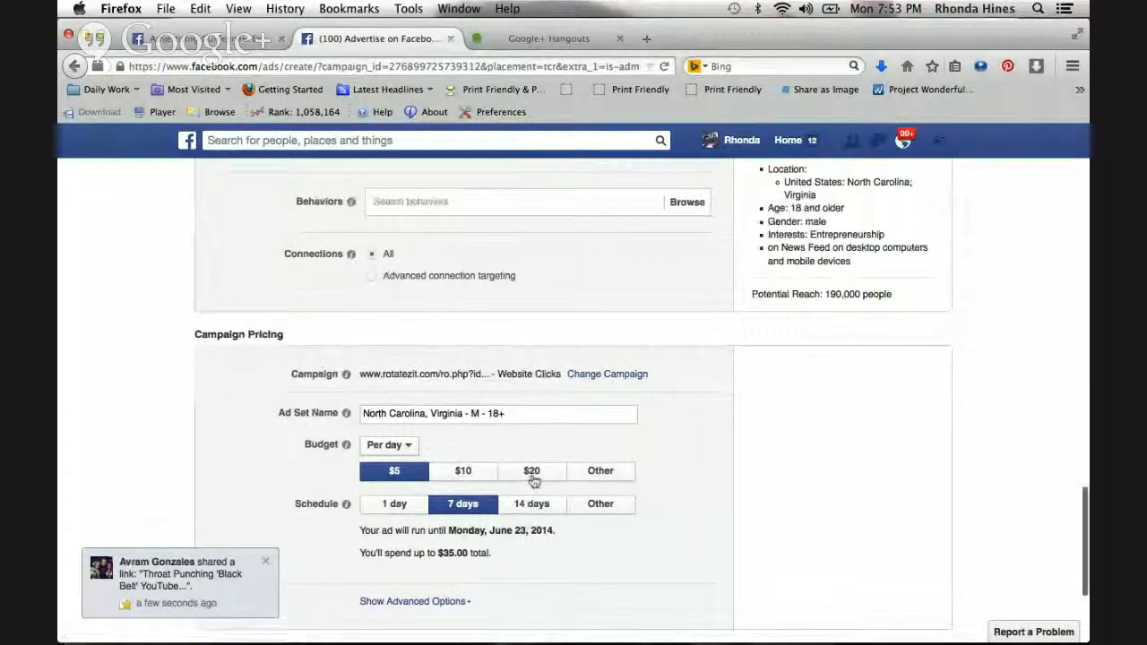
pyautogui.scroll(-3, 537, 484)
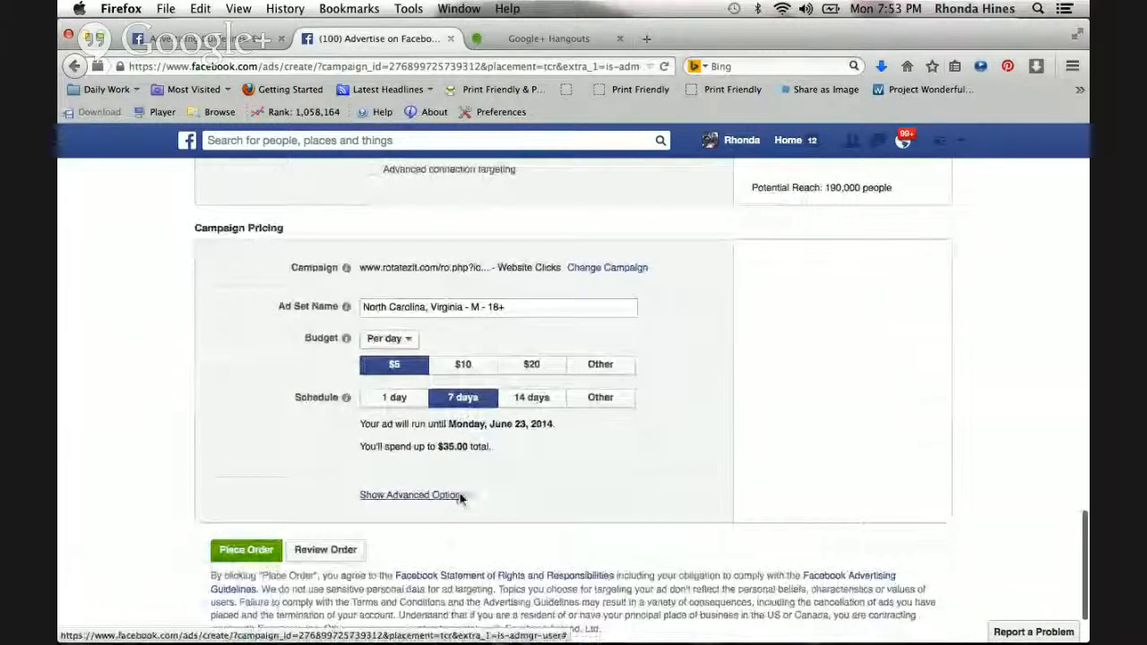
pyautogui.click(462, 499)
pyautogui.scroll(-3, 493, 502)
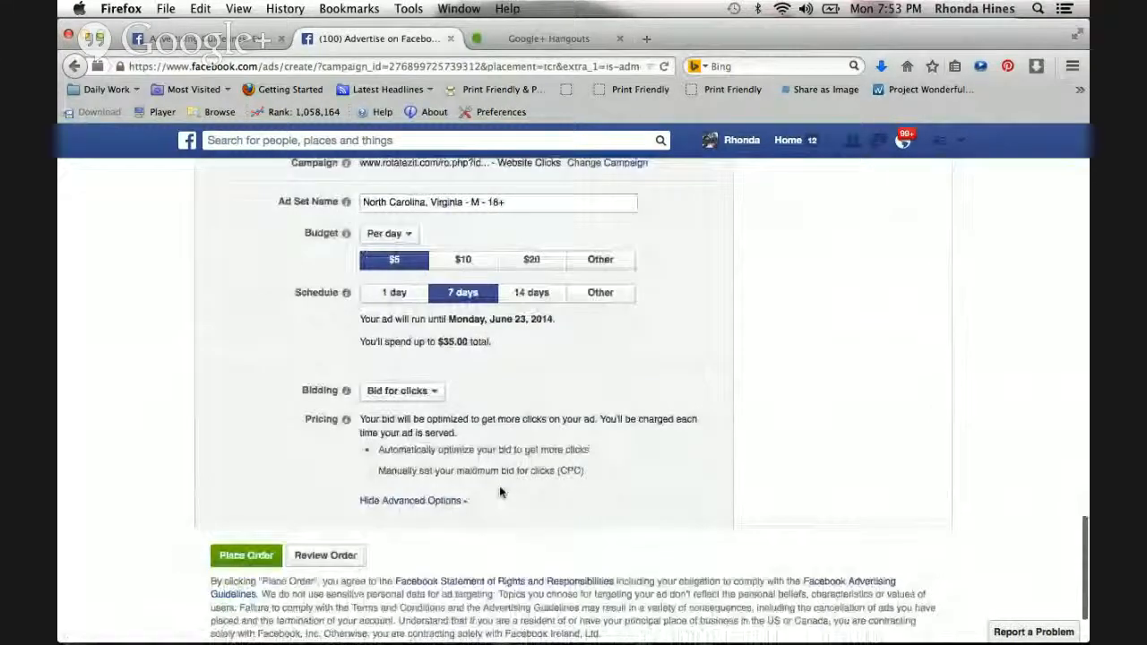
pyautogui.scroll(-1, 489, 357)
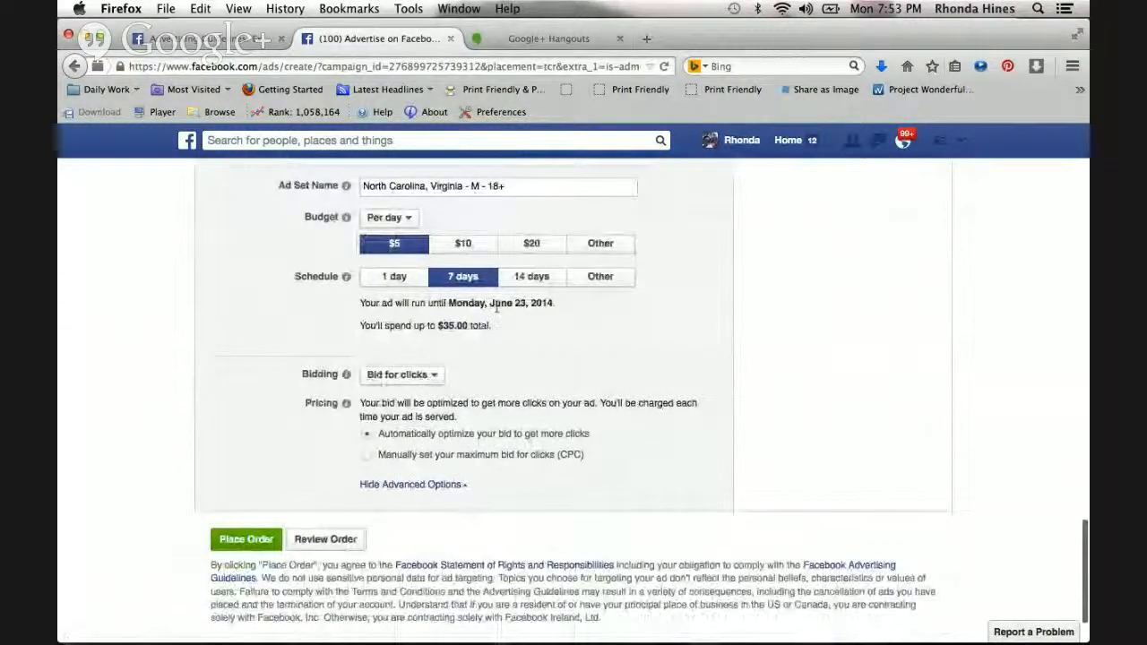
# Step: Look over the audience settings and view the options for changing the campaign, closing them without changes
pyautogui.scroll(3, 497, 318)
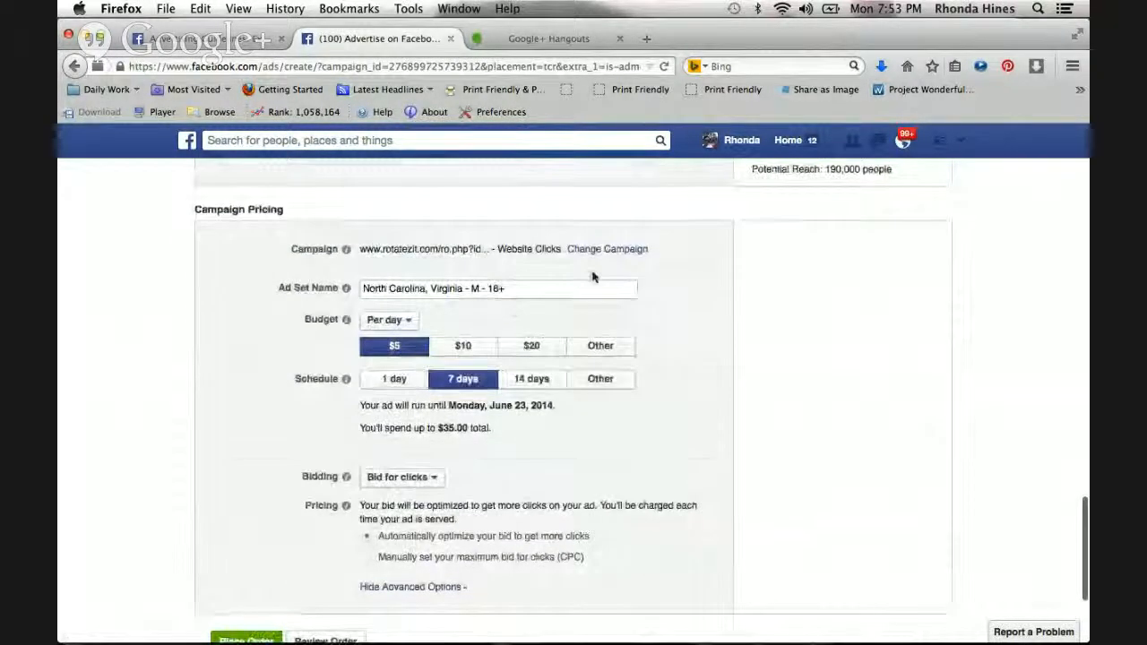
pyautogui.scroll(8, 589, 326)
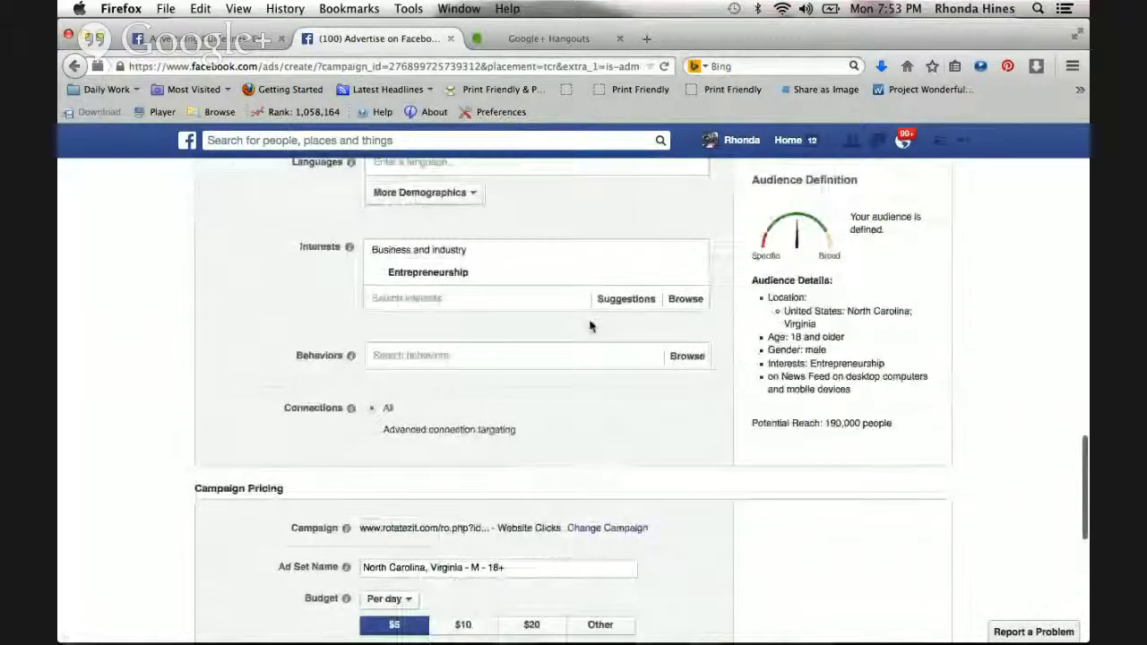
pyautogui.scroll(-2, 593, 377)
pyautogui.click(603, 466)
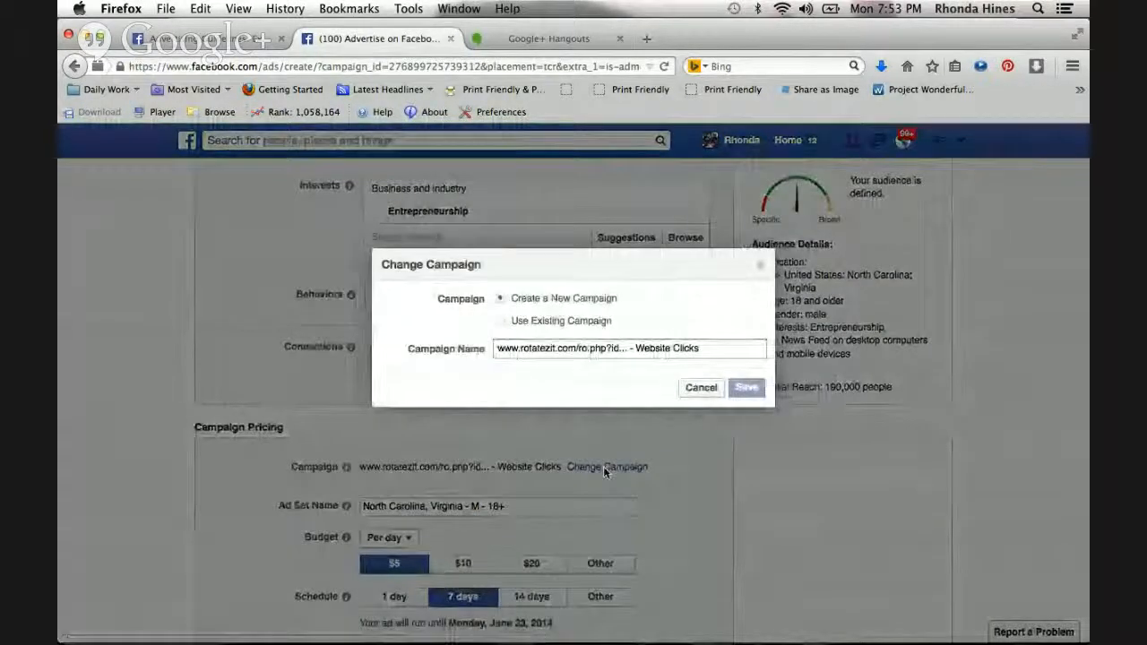
pyautogui.click(698, 389)
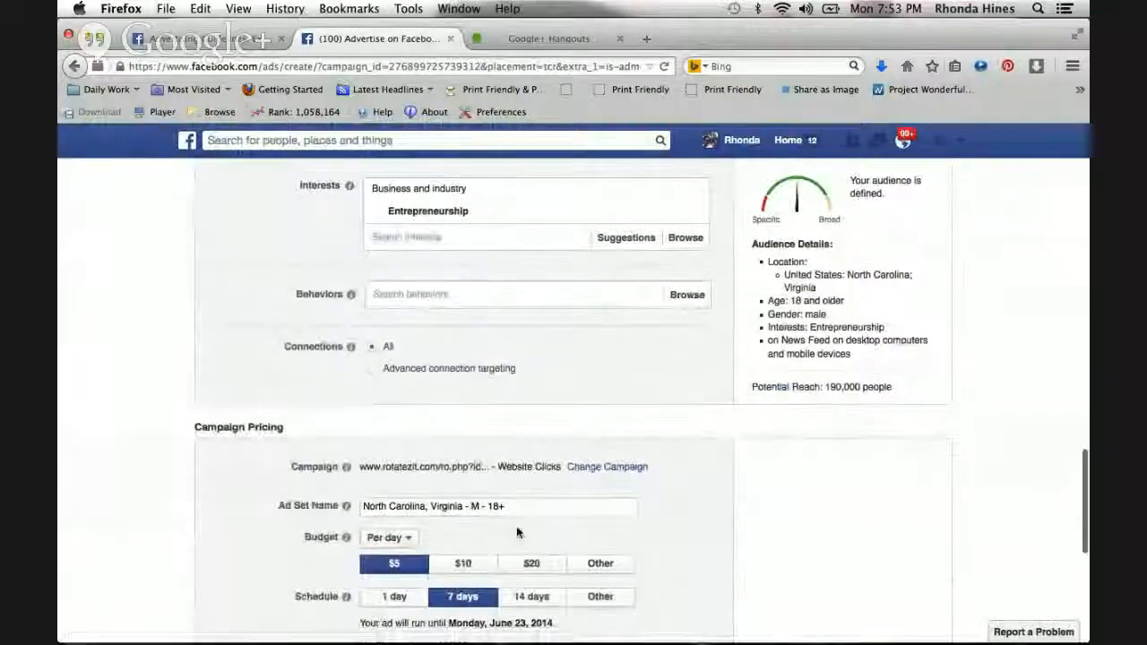
# Step: Collapse and reopen the advanced options, and examine the campaign's bidding and pricing choices
pyautogui.scroll(-10, 516, 526)
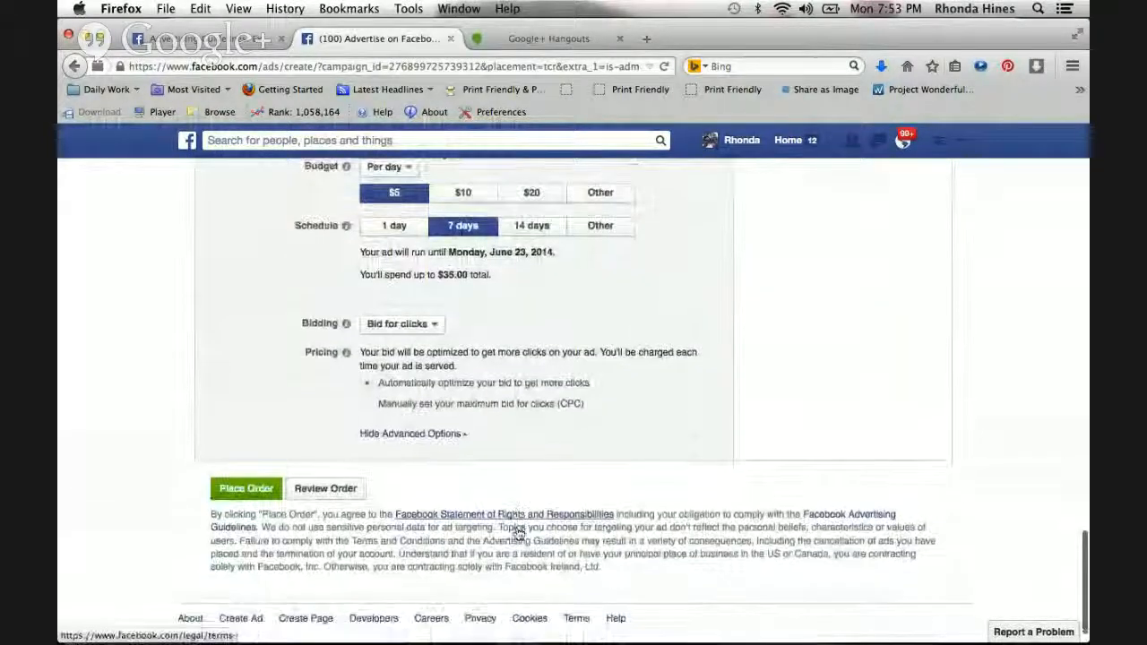
pyautogui.click(427, 435)
pyautogui.click(426, 405)
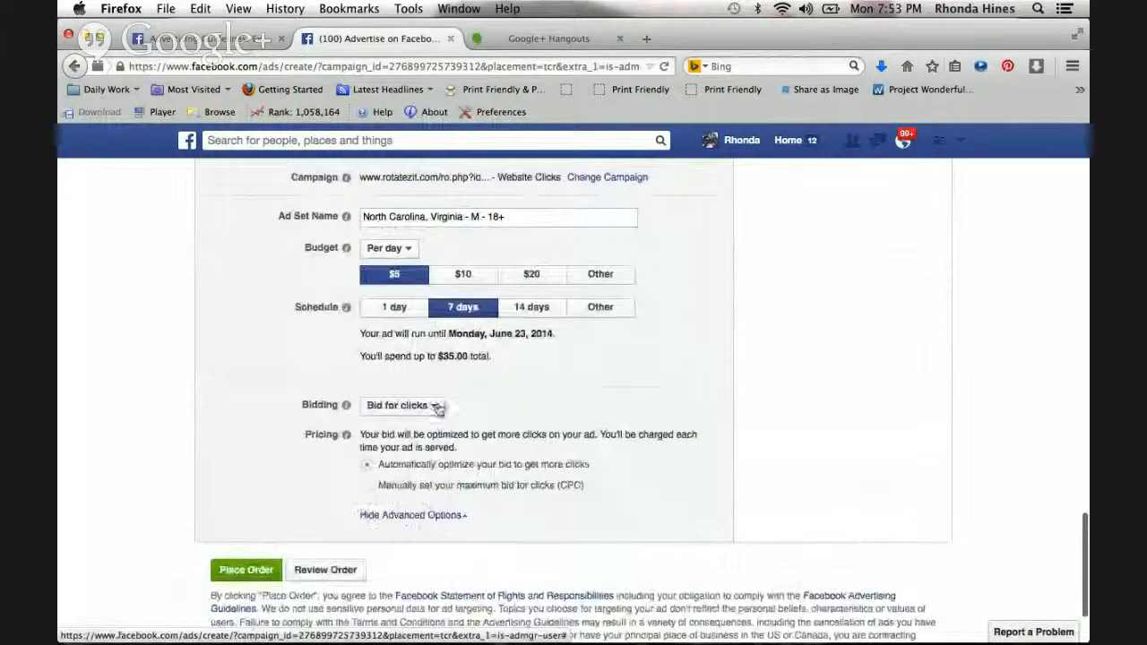
pyautogui.scroll(-1, 466, 425)
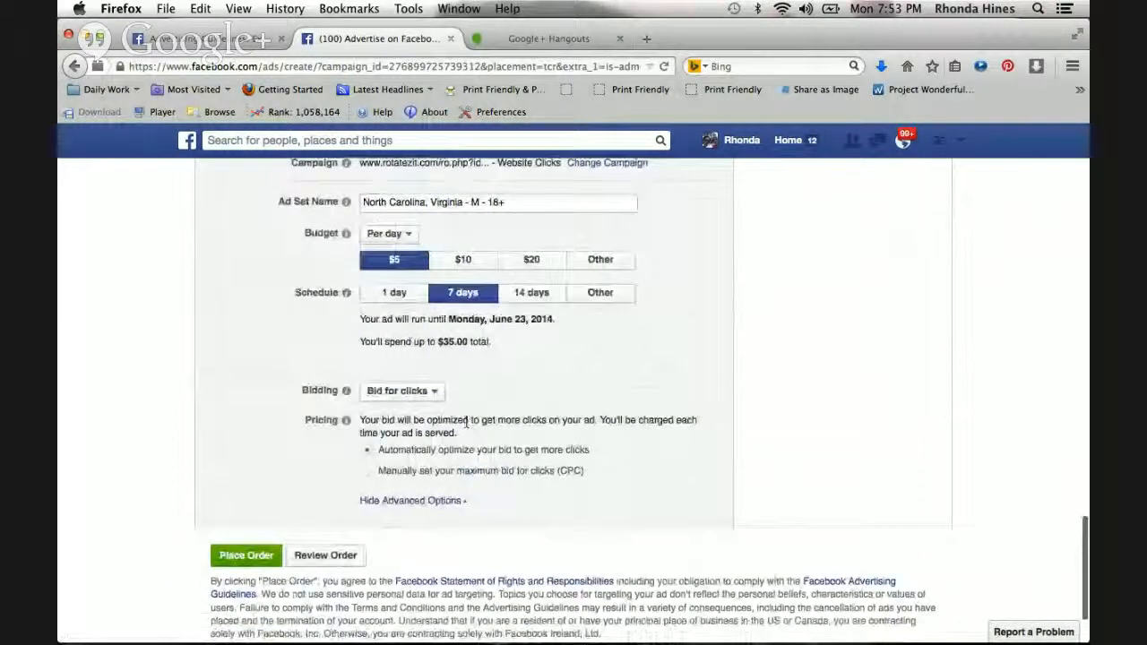
pyautogui.scroll(1, 466, 427)
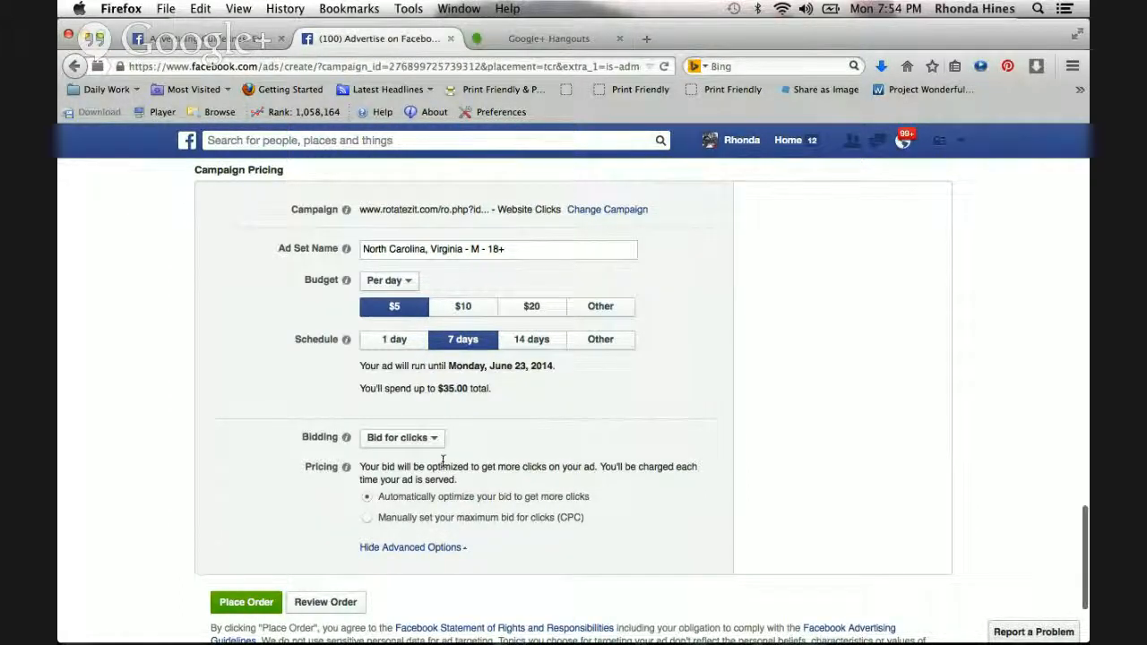
pyautogui.scroll(-2, 442, 502)
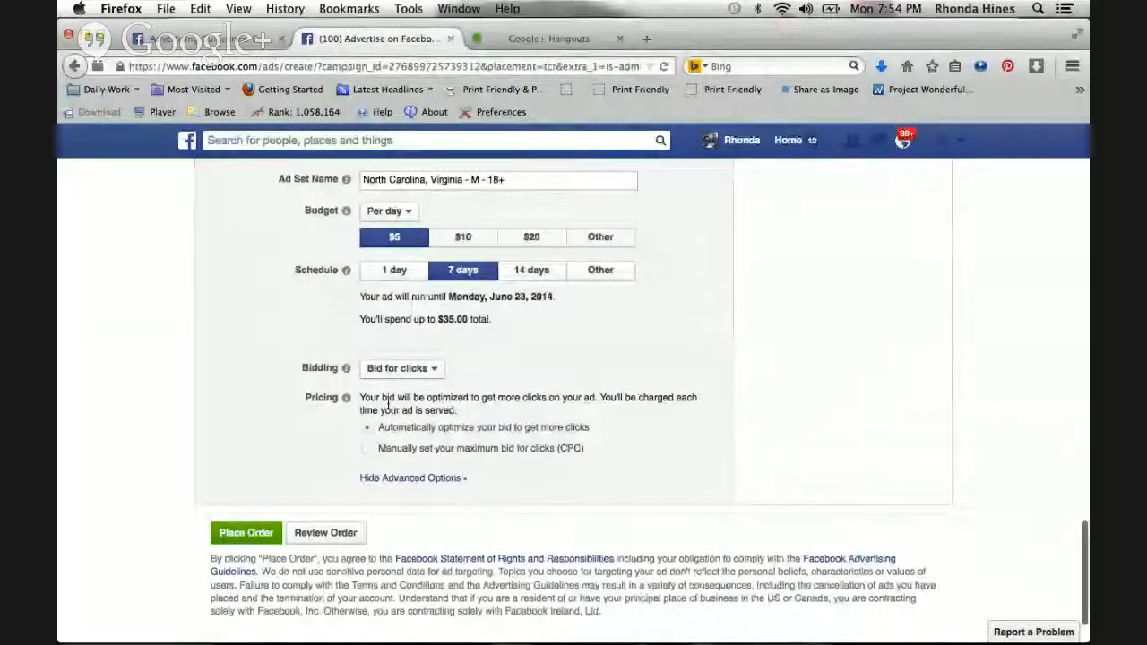
# Step: Switch the click pricing to a manually set maximum bid (CPC) and look over the bid fields
pyautogui.click(372, 453)
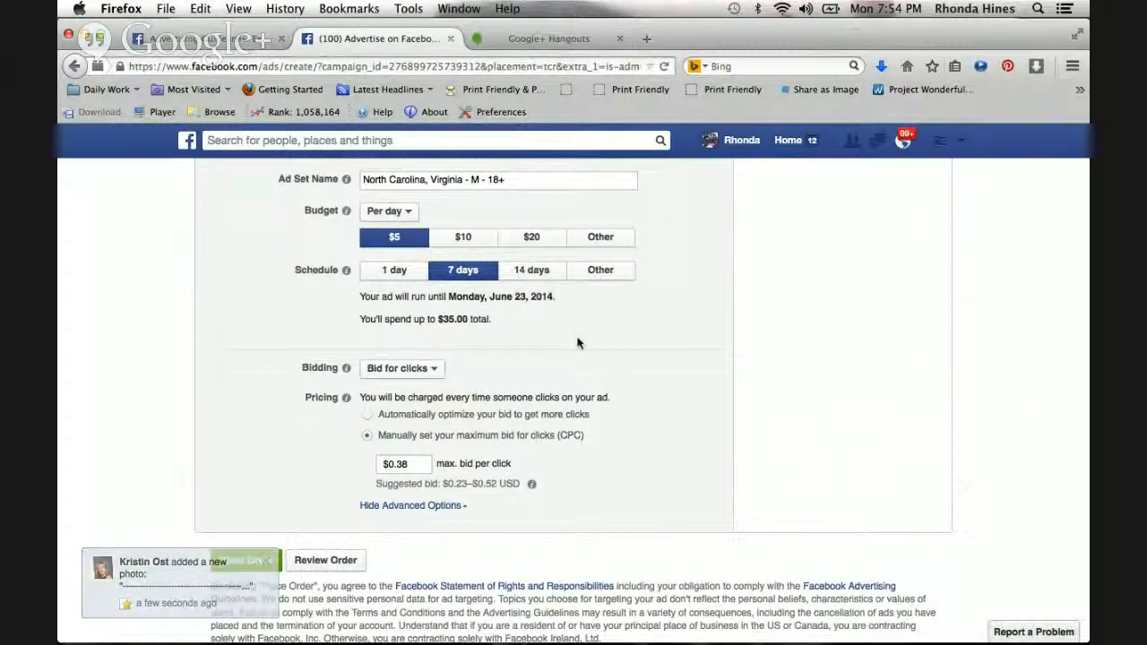
pyautogui.scroll(2, 578, 342)
pyautogui.scroll(-2, 579, 342)
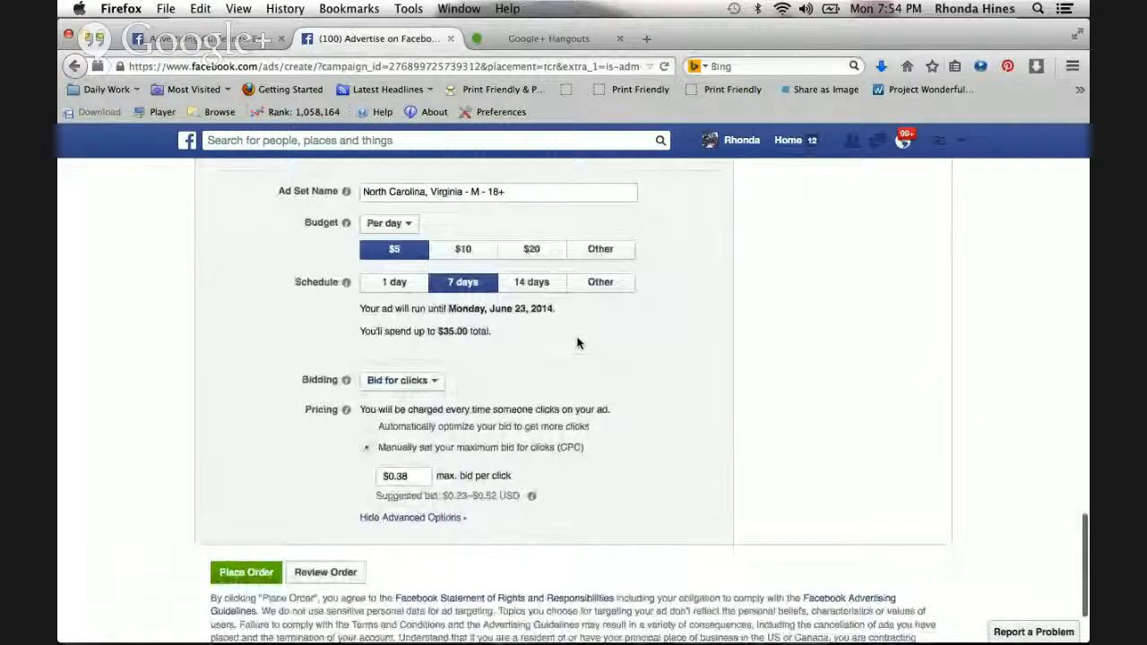
# Step: Review the audience's locations, age, gender and interests alongside the campaign's budget and bid settings
pyautogui.scroll(1, 578, 341)
pyautogui.scroll(8, 578, 341)
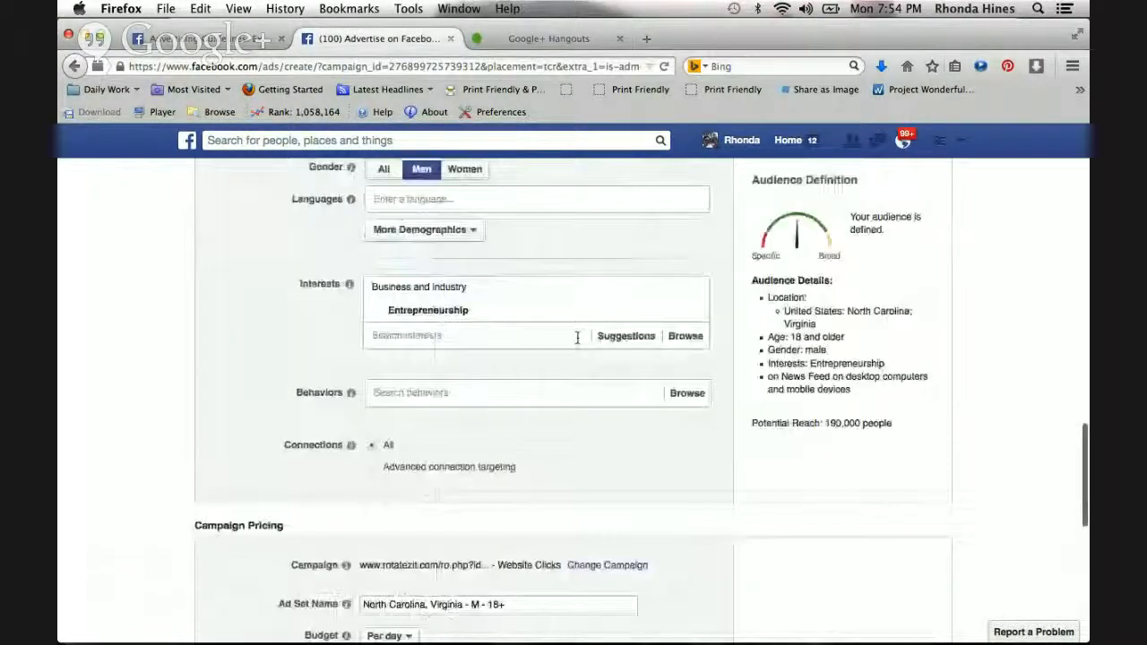
pyautogui.scroll(5, 578, 339)
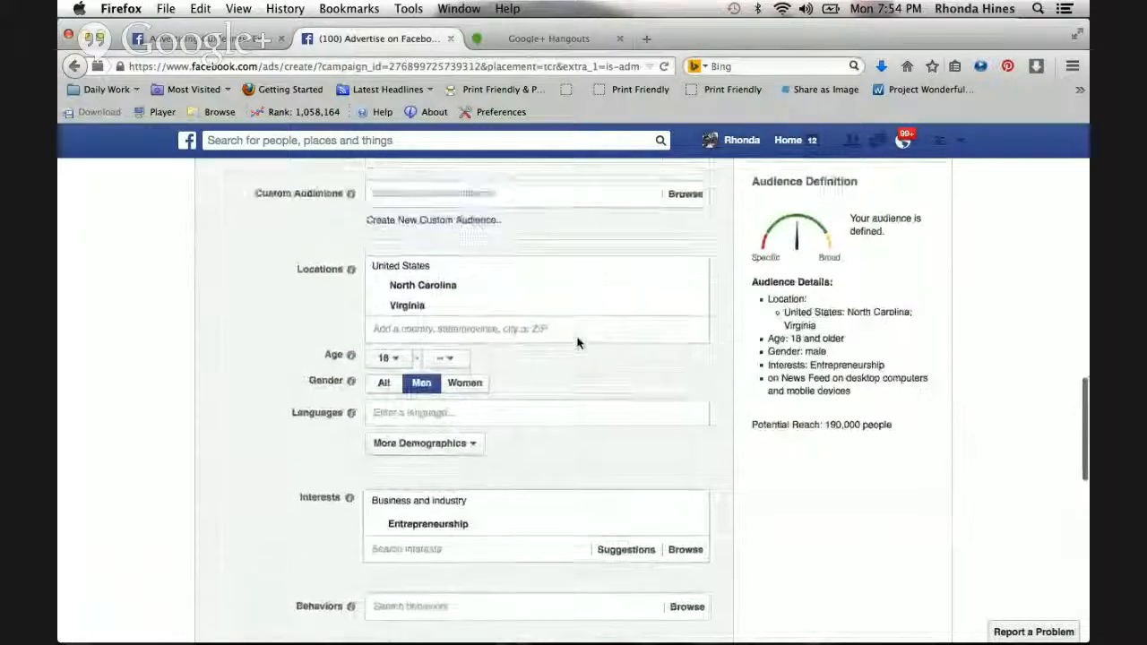
pyautogui.scroll(2, 578, 341)
pyautogui.scroll(-3, 578, 341)
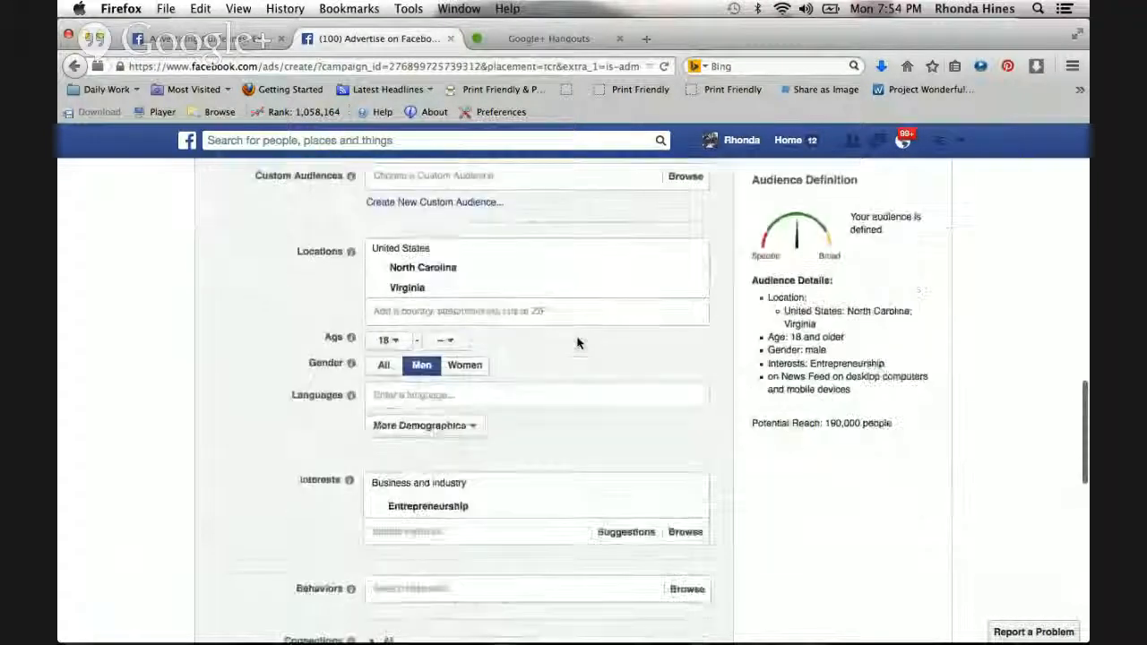
pyautogui.scroll(-15, 578, 344)
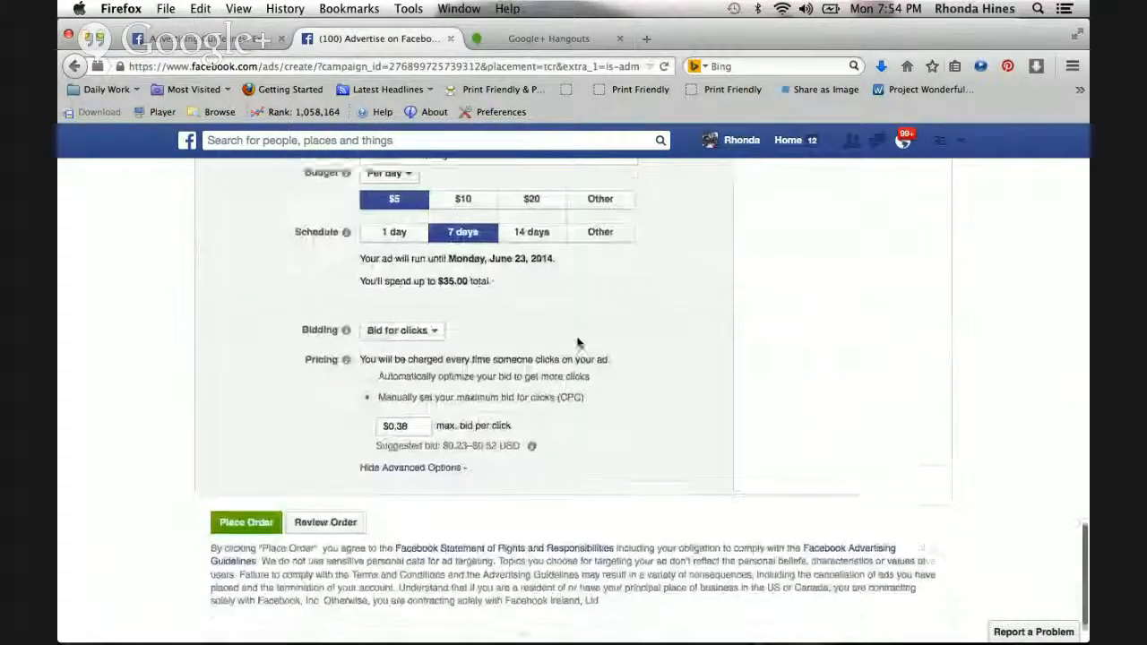
pyautogui.scroll(-1, 578, 341)
pyautogui.scroll(15, 577, 338)
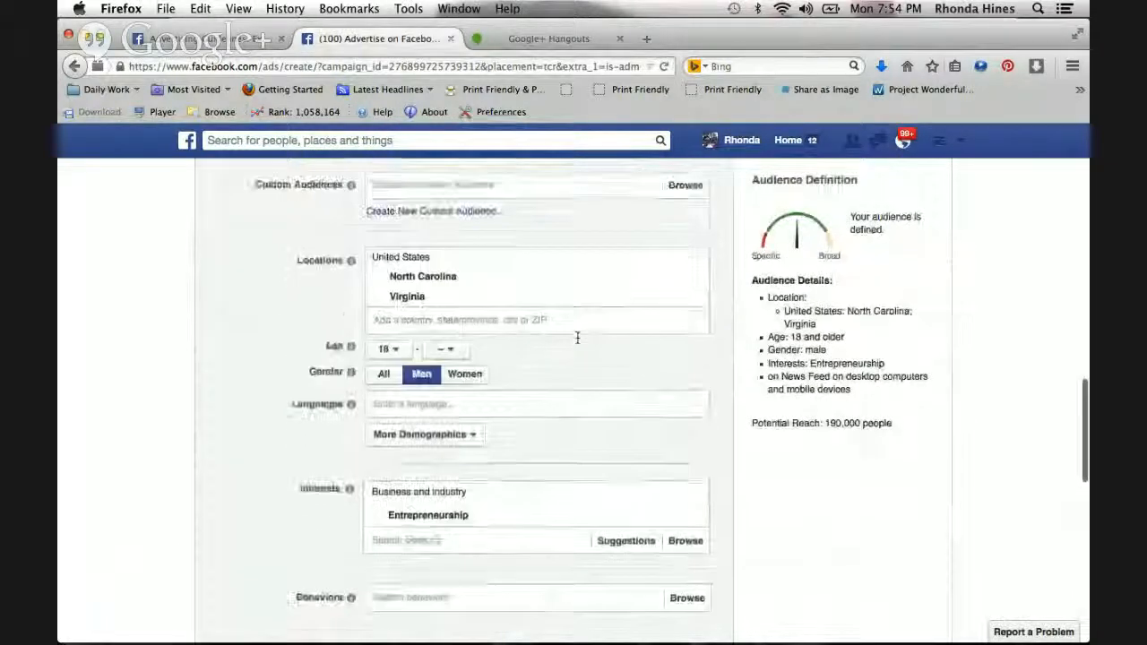
pyautogui.scroll(1, 577, 338)
pyautogui.scroll(1, 568, 315)
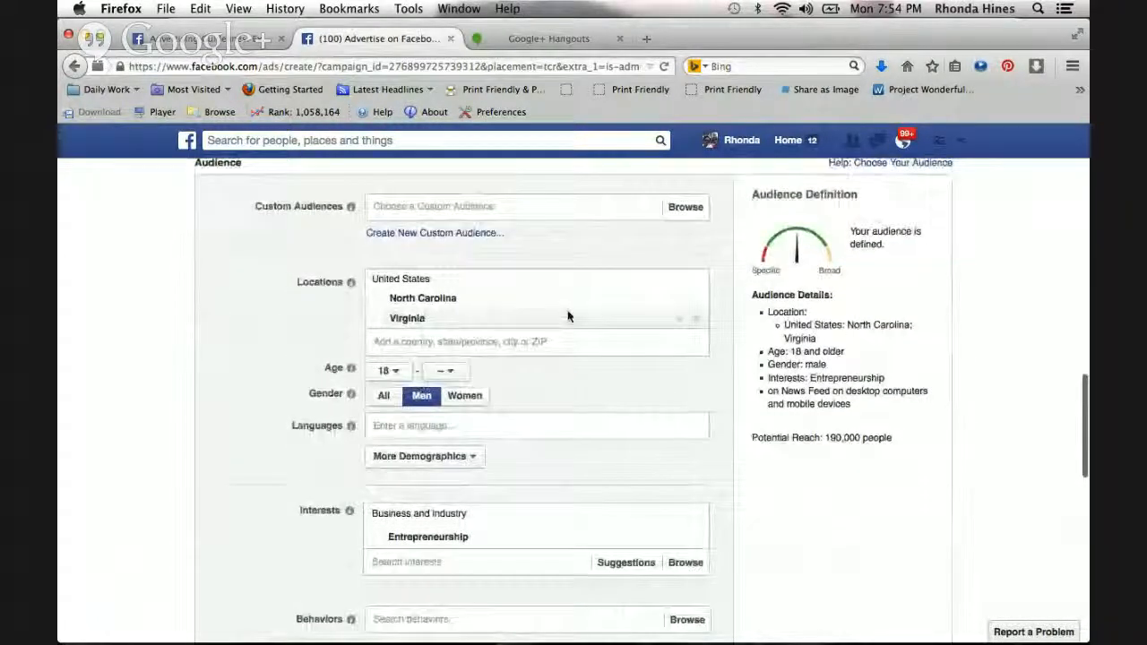
pyautogui.scroll(1, 569, 316)
# Step: Set the click pricing to automatically optimize the bid to get more clicks
pyautogui.scroll(-2, 555, 404)
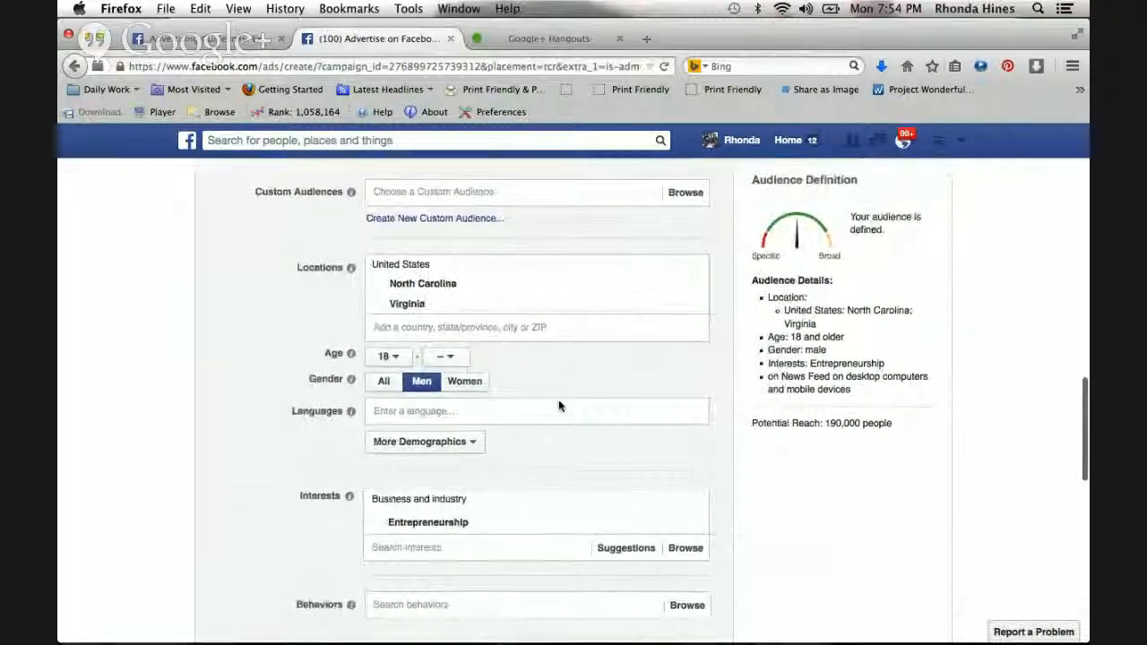
pyautogui.scroll(-5, 560, 406)
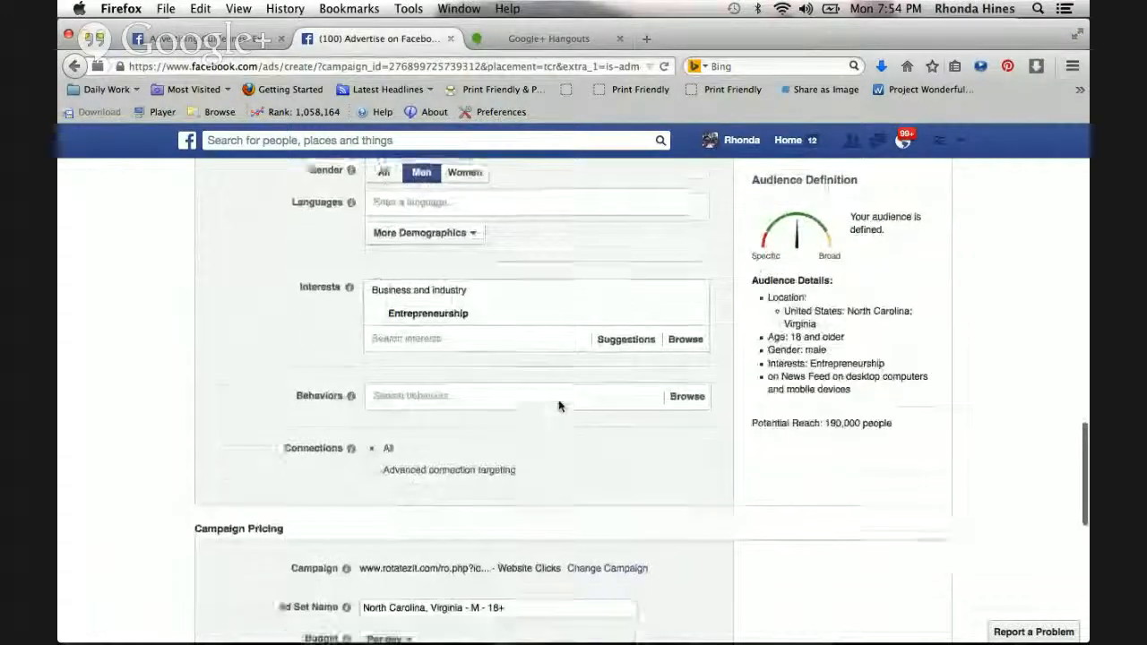
pyautogui.scroll(-11, 559, 406)
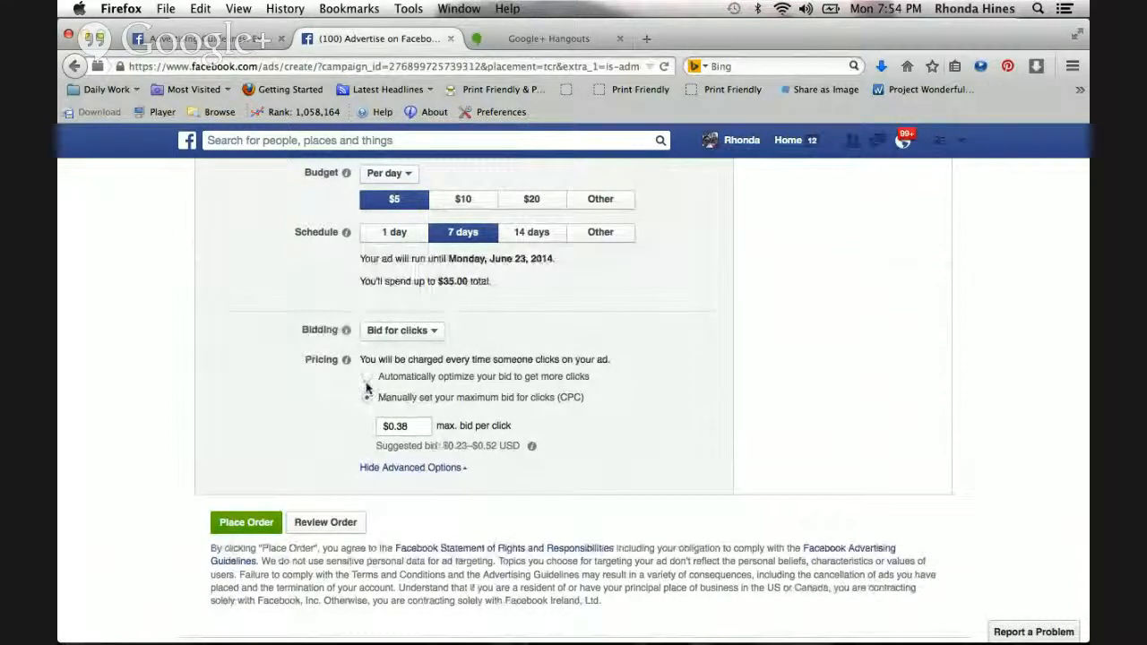
pyautogui.click(367, 377)
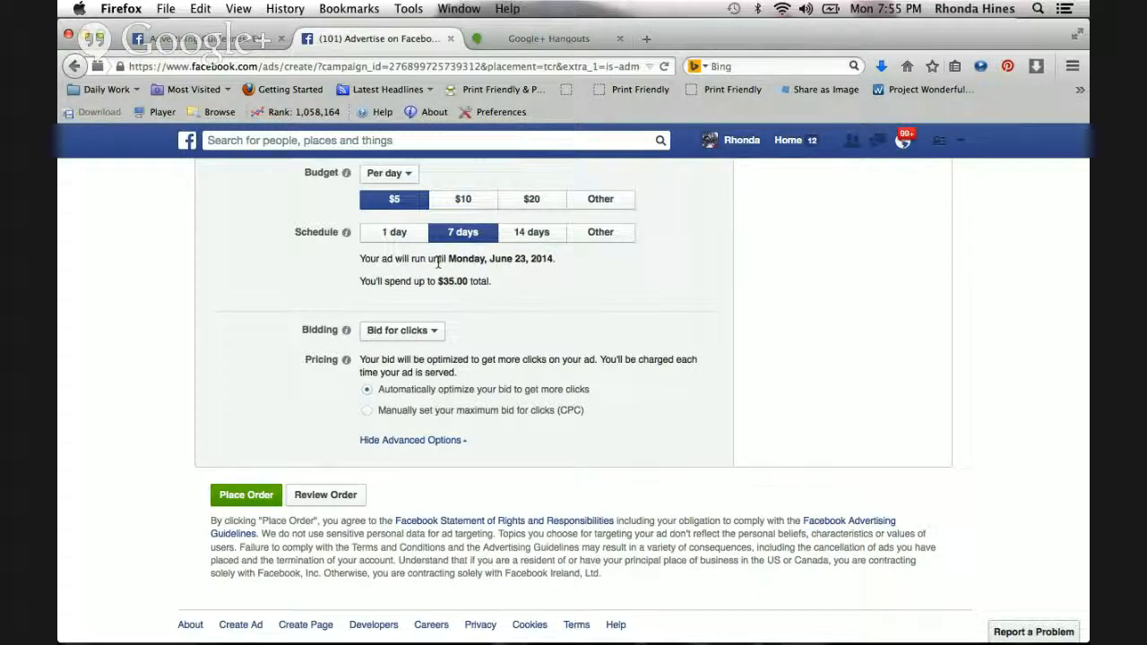
# Step: Review the ad's audience definition, ad set name, daily budget, schedule and click bidding before ordering
pyautogui.scroll(8, 556, 298)
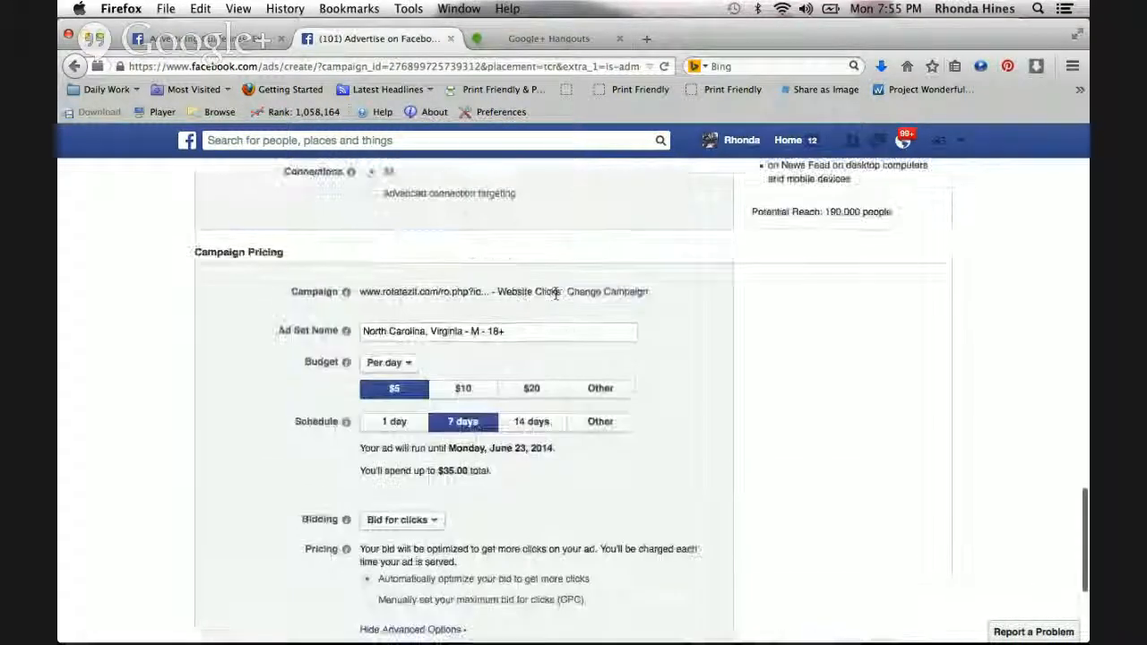
pyautogui.scroll(8, 556, 296)
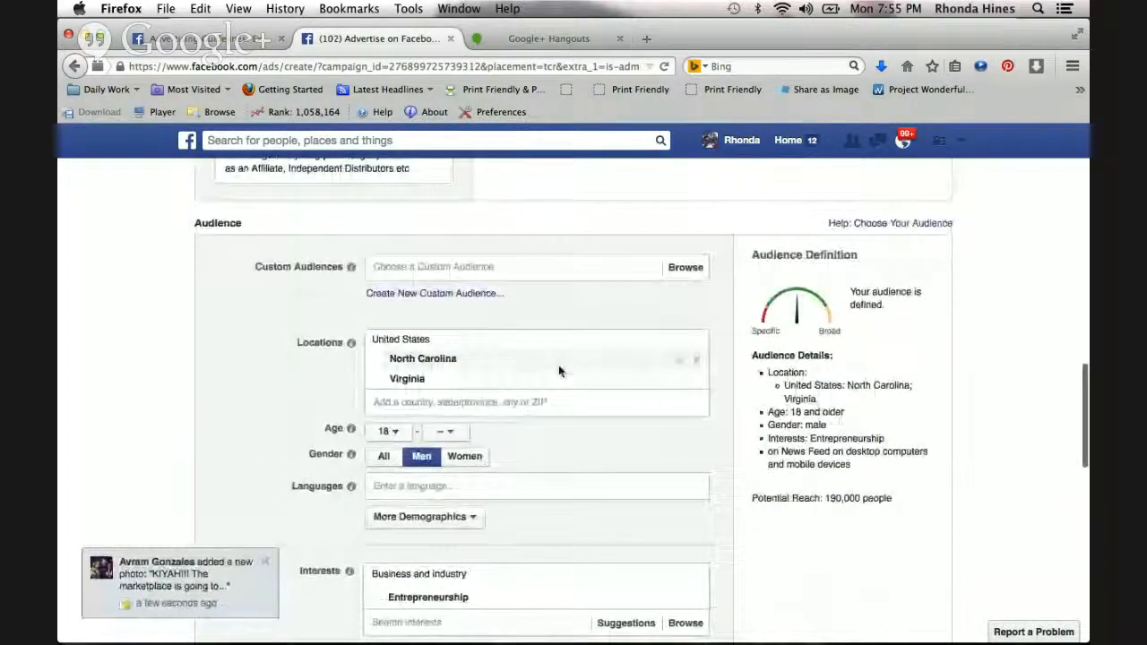
pyautogui.scroll(-2, 558, 368)
pyautogui.scroll(-10, 559, 365)
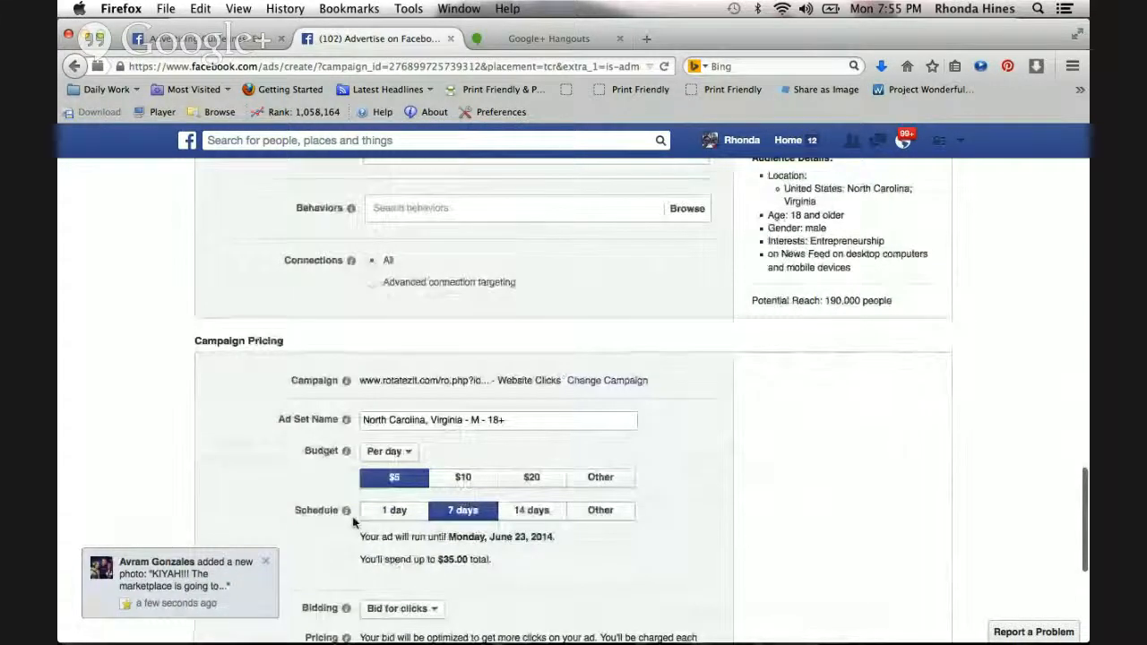
pyautogui.scroll(-2, 353, 522)
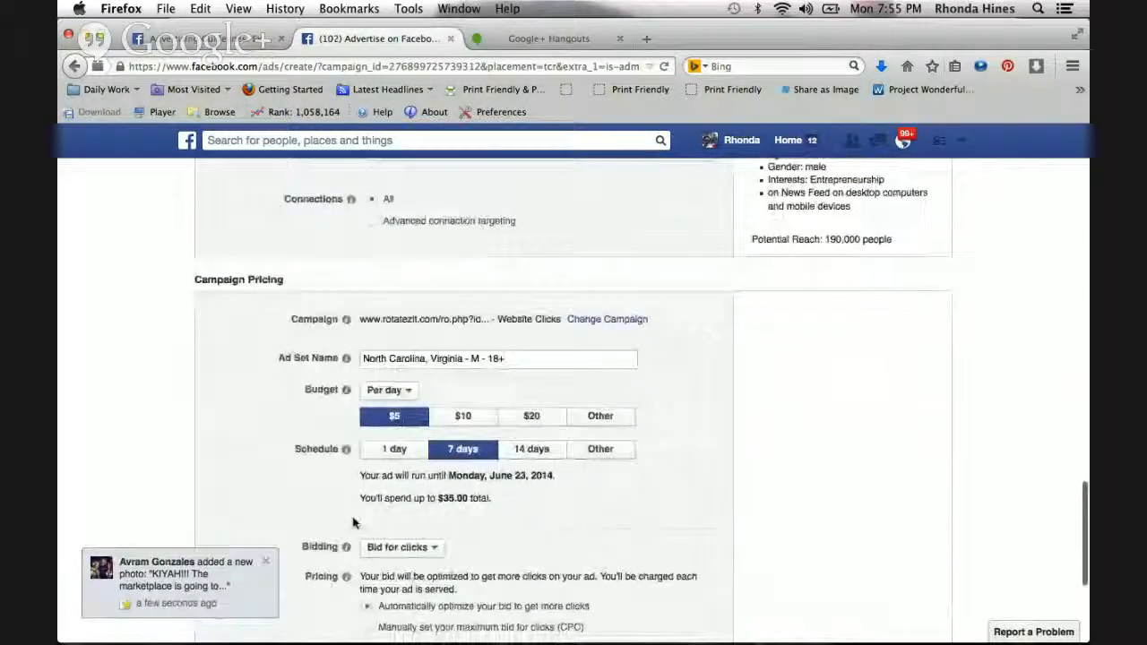
pyautogui.scroll(-1, 352, 522)
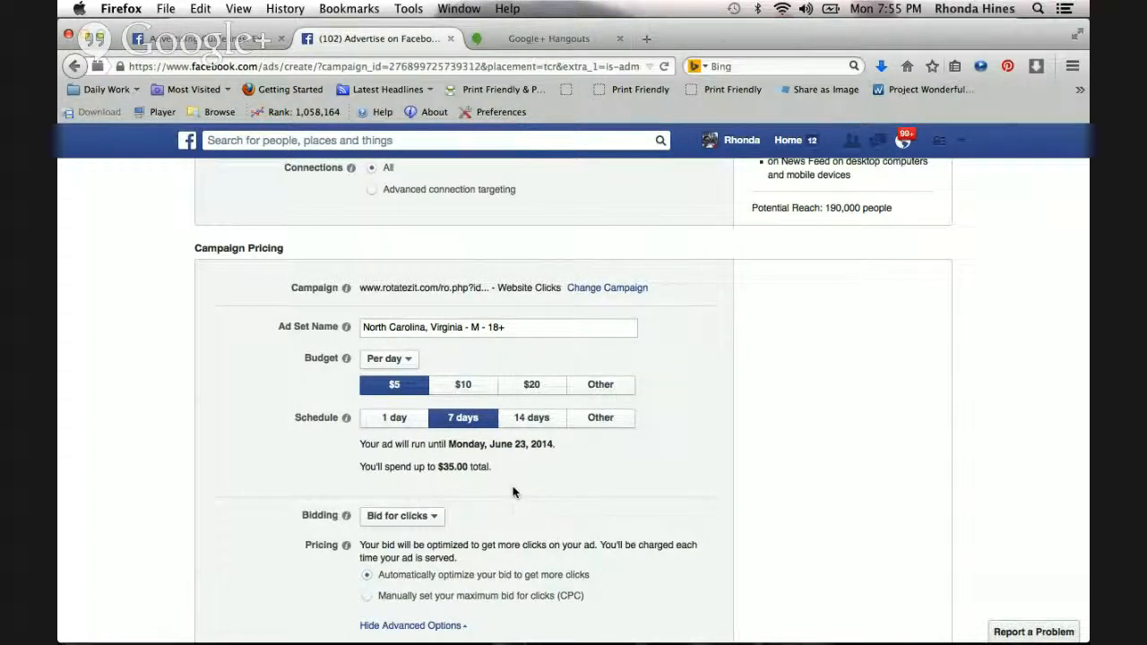
pyautogui.scroll(-3, 514, 491)
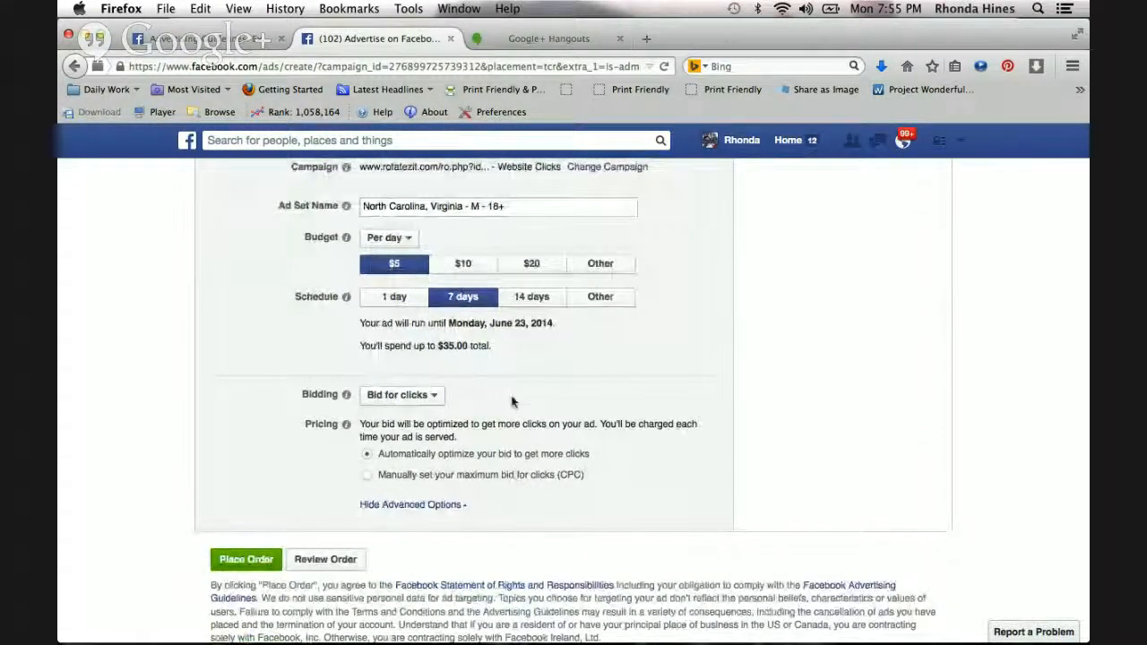
pyautogui.scroll(3, 514, 376)
pyautogui.scroll(-5, 516, 374)
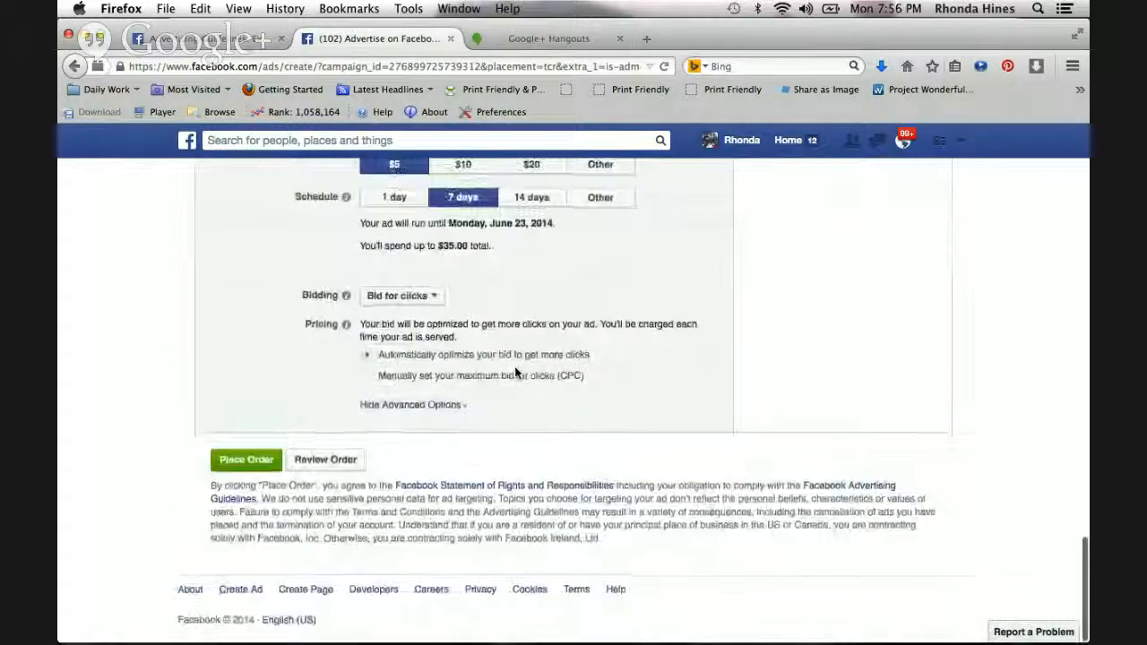
pyautogui.scroll(10, 453, 412)
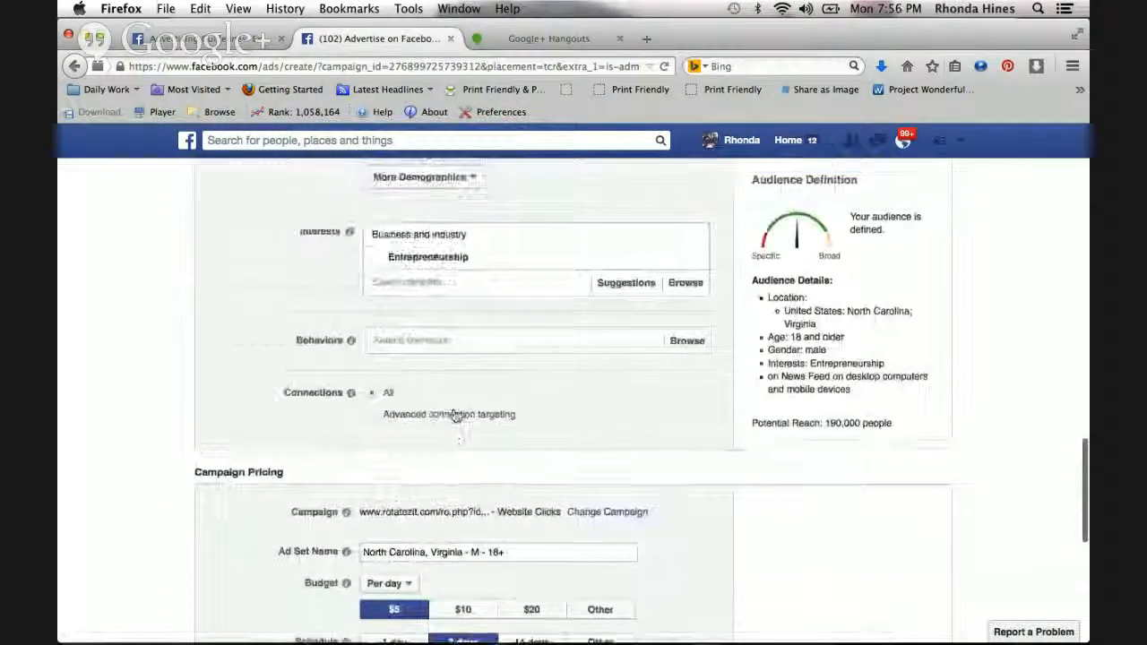
# Step: Place the ad order and continue to the ad set's summary
pyautogui.scroll(-10, 455, 415)
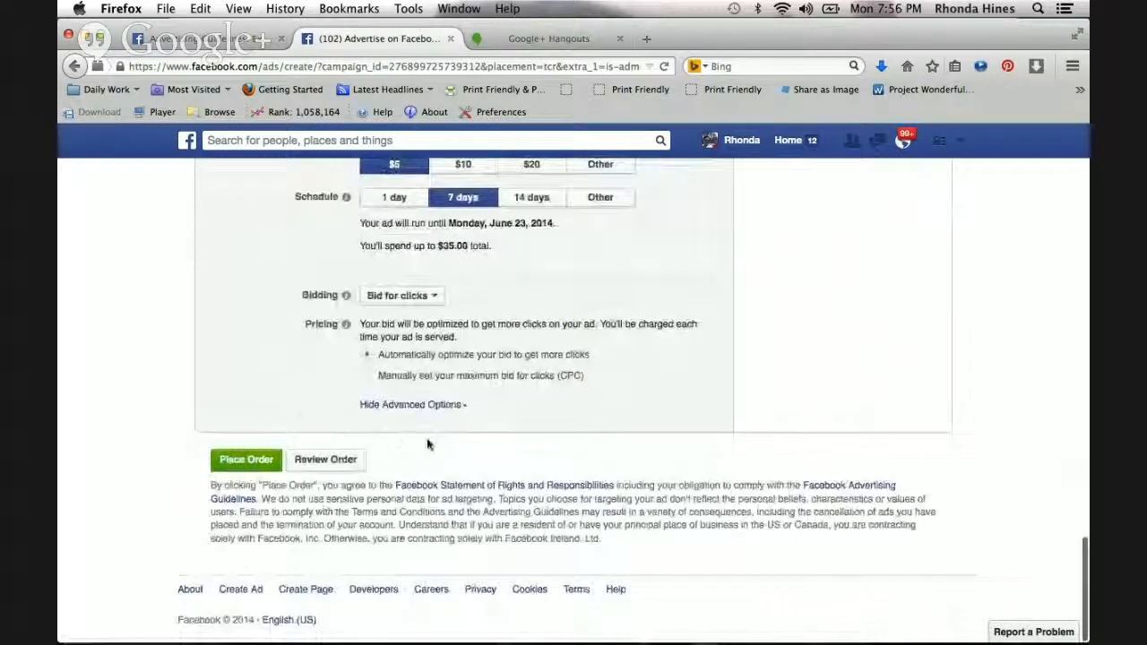
pyautogui.click(258, 461)
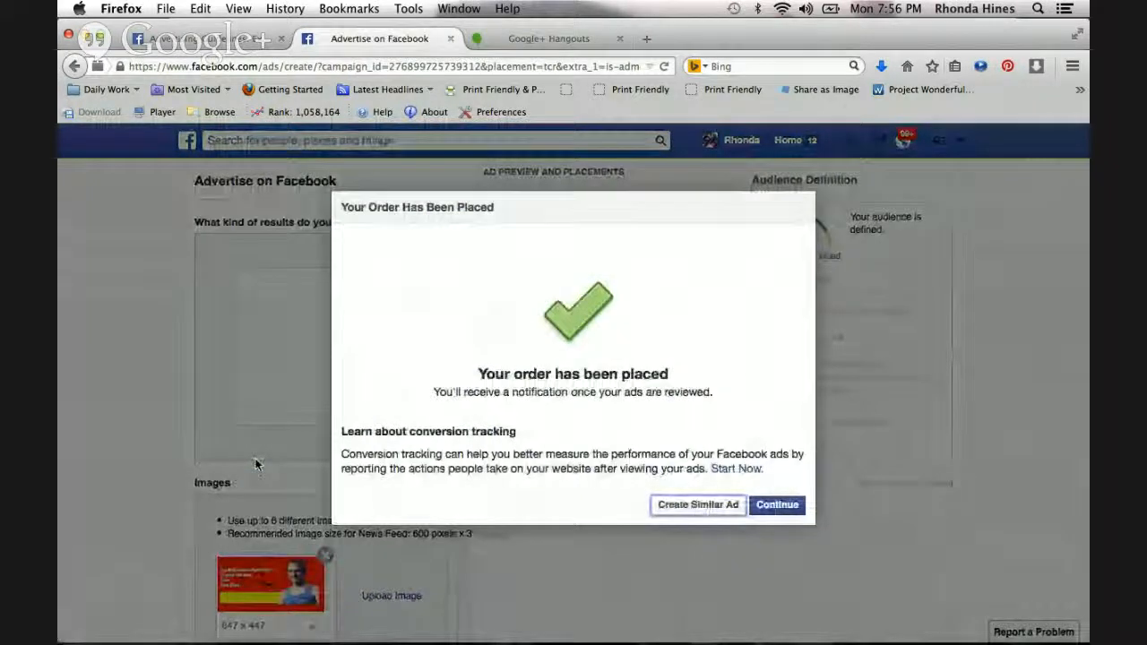
pyautogui.click(773, 506)
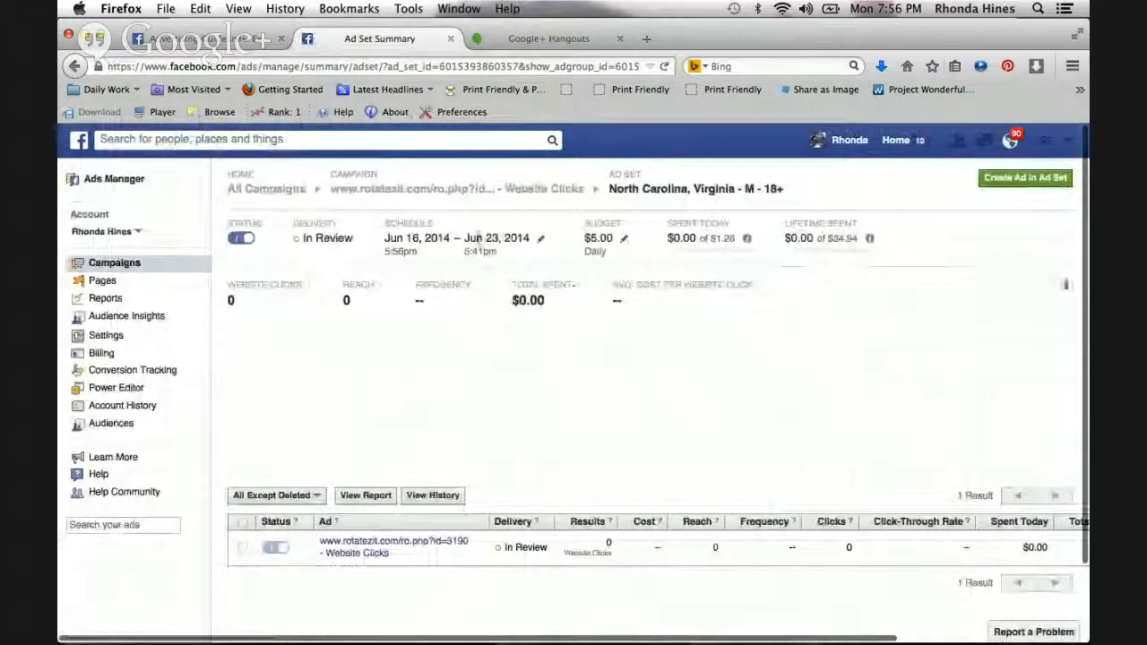
# Step: Check the ad set's budget and schedule dates in their editor, and close it without saving
pyautogui.click(542, 242)
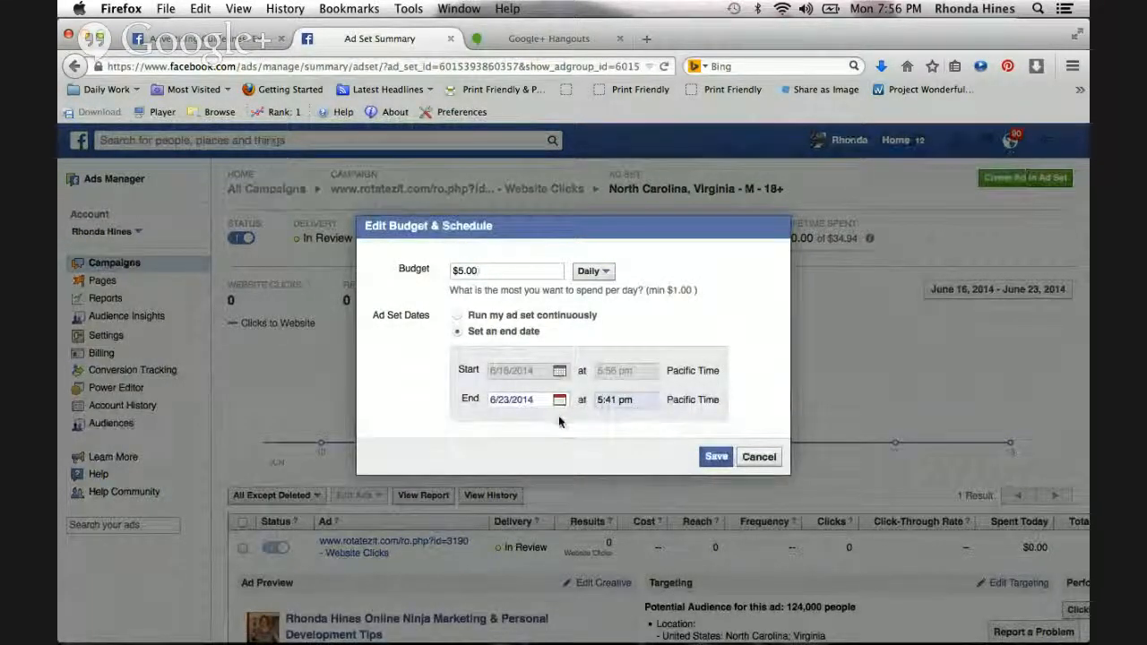
pyautogui.click(760, 457)
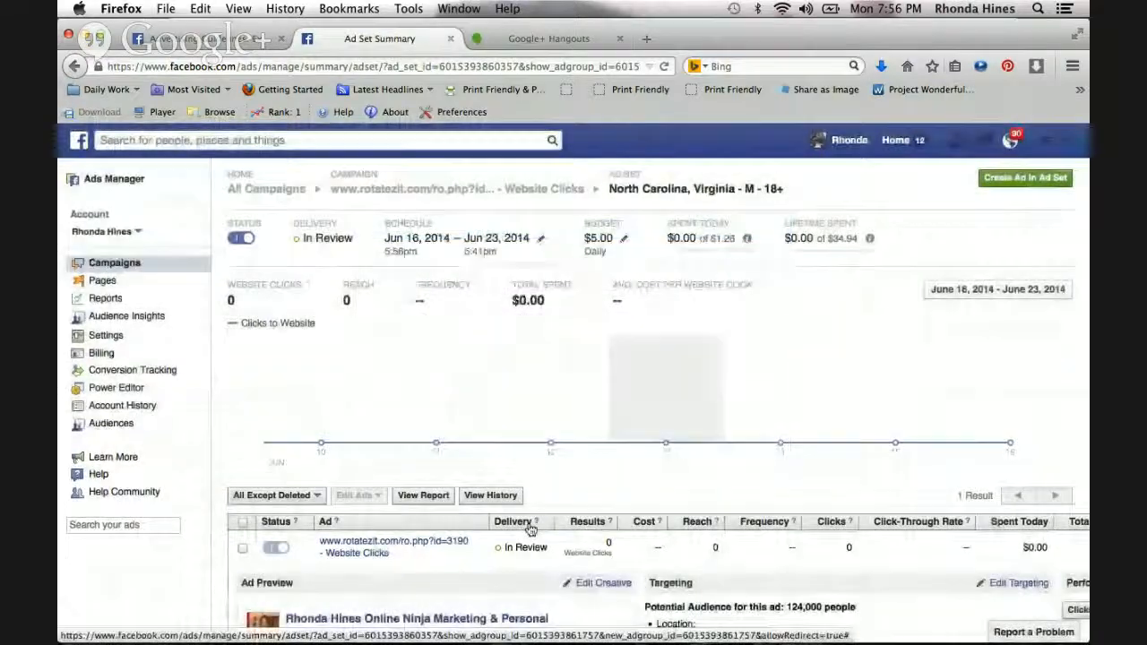
# Step: Open the ad's creative for editing, review its image, headline, text and News Feed link description, and cancel
pyautogui.scroll(-3, 516, 529)
pyautogui.scroll(-3, 516, 529)
pyautogui.hscroll(-1, 537, 448)
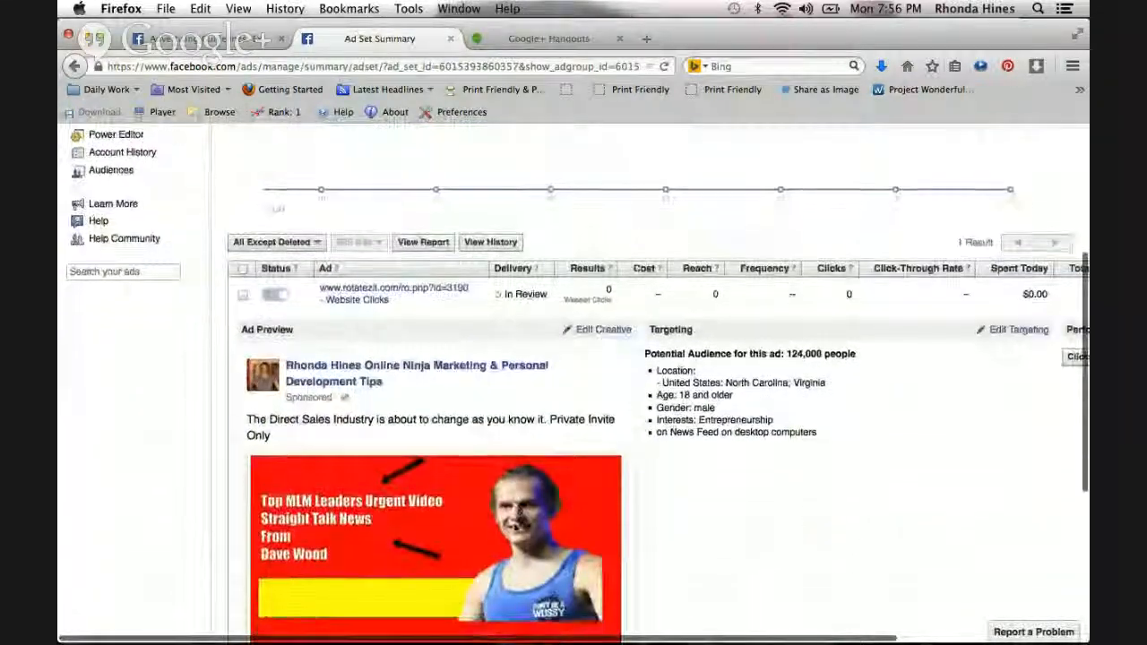
pyautogui.click(605, 333)
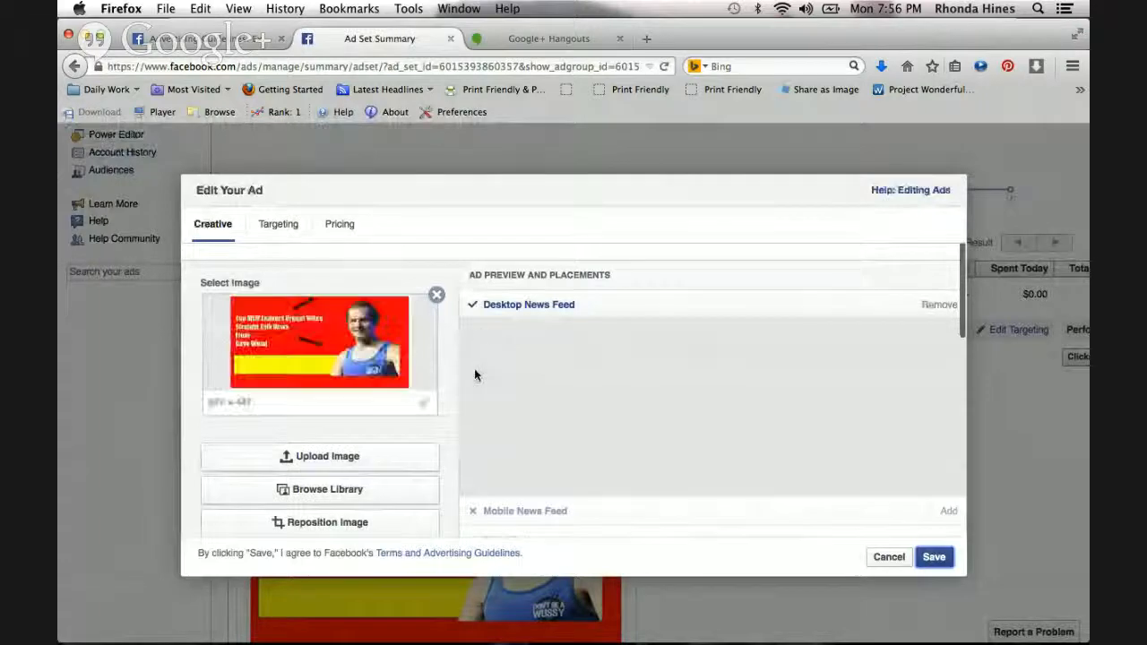
pyautogui.scroll(-3, 475, 366)
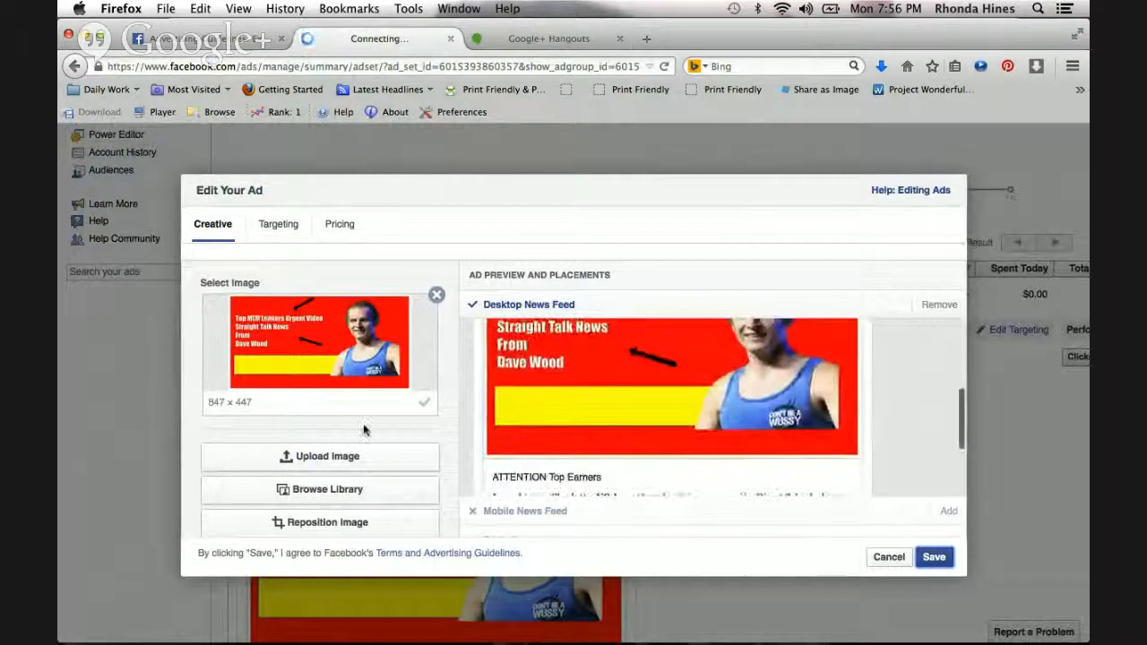
pyautogui.scroll(-5, 362, 400)
pyautogui.scroll(-4, 366, 385)
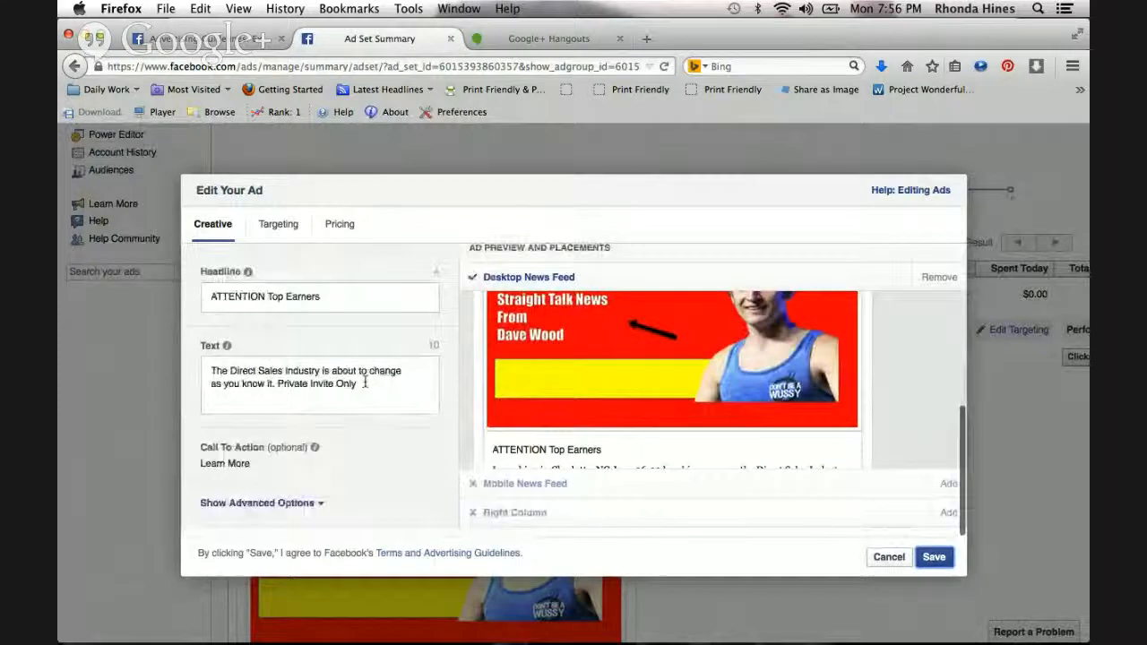
pyautogui.click(318, 503)
pyautogui.scroll(-3, 324, 479)
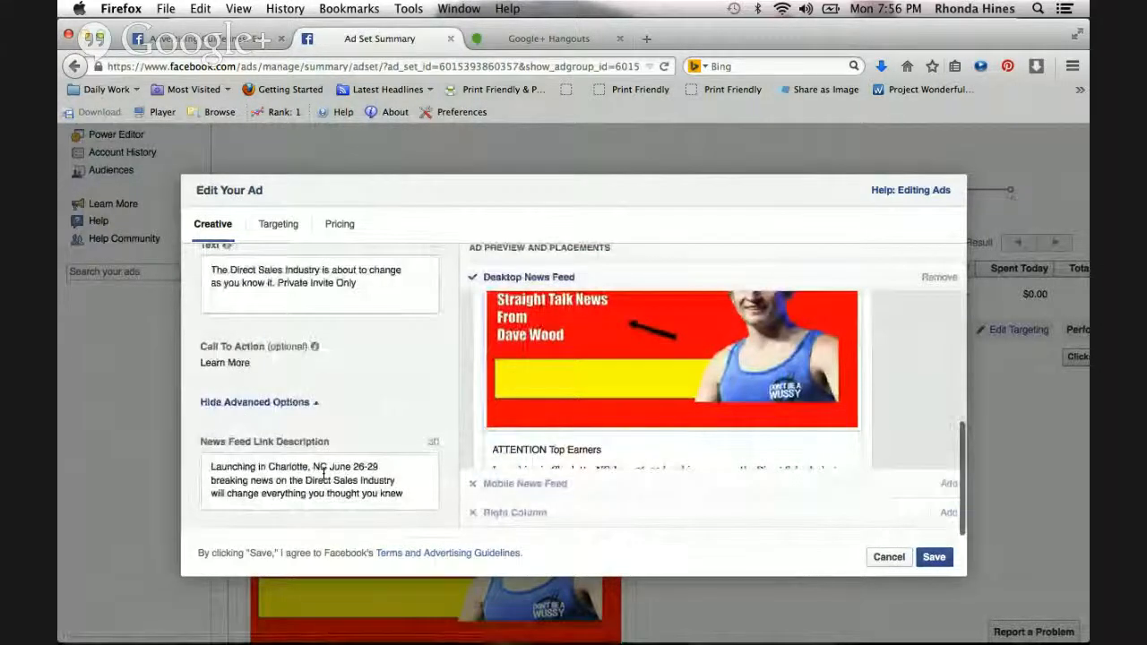
pyautogui.scroll(10, 323, 473)
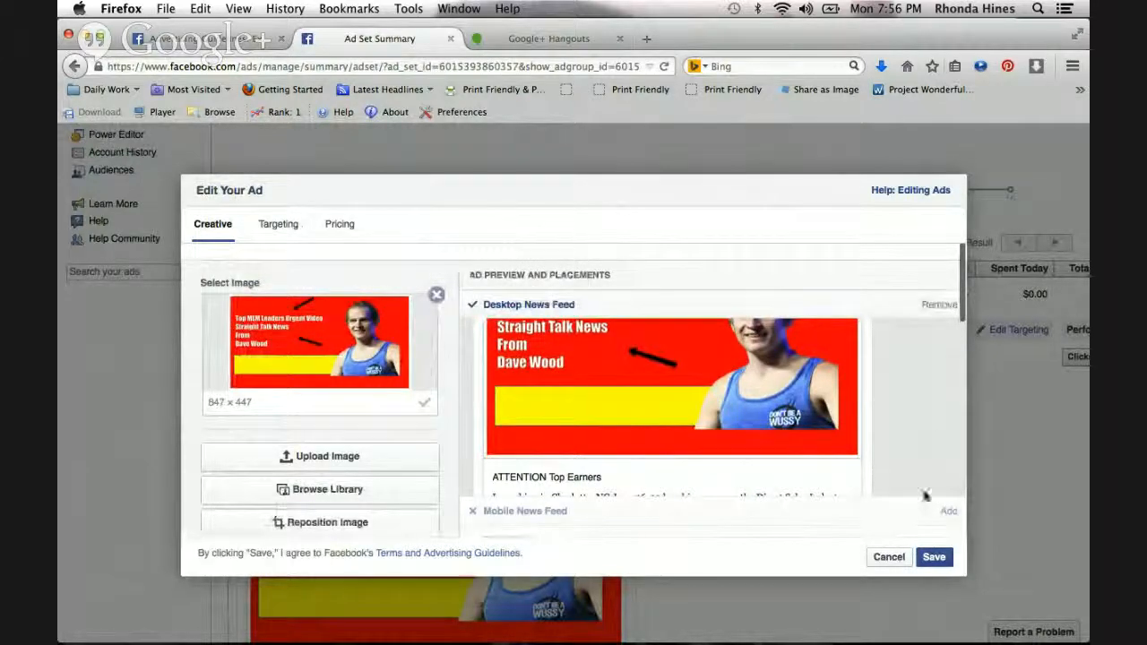
pyautogui.click(890, 559)
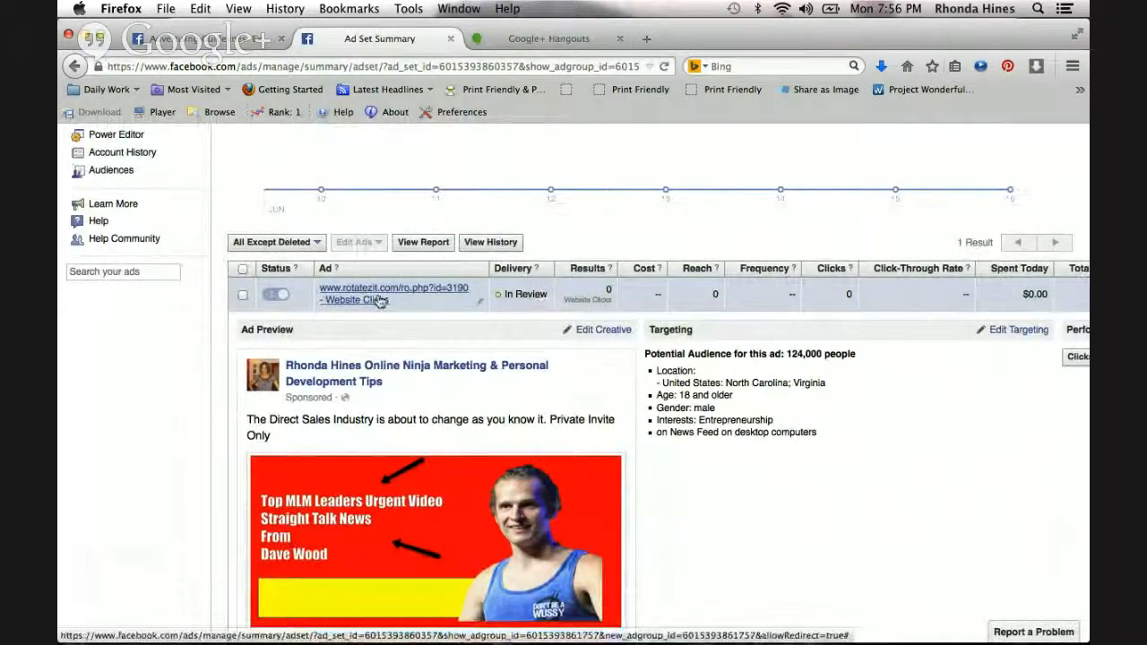
# Step: Look over the ad set summary and ad preview, and briefly open the ad's creative editor without saving
pyautogui.scroll(-1, 389, 299)
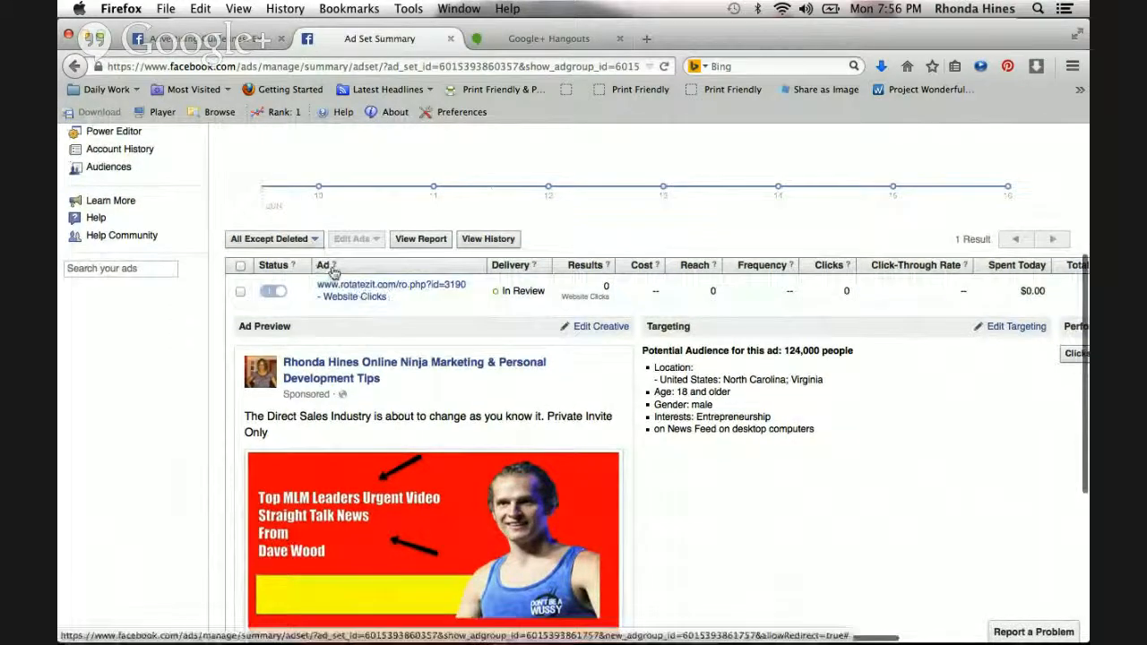
pyautogui.scroll(5, 333, 313)
pyautogui.hscroll(2, 473, 324)
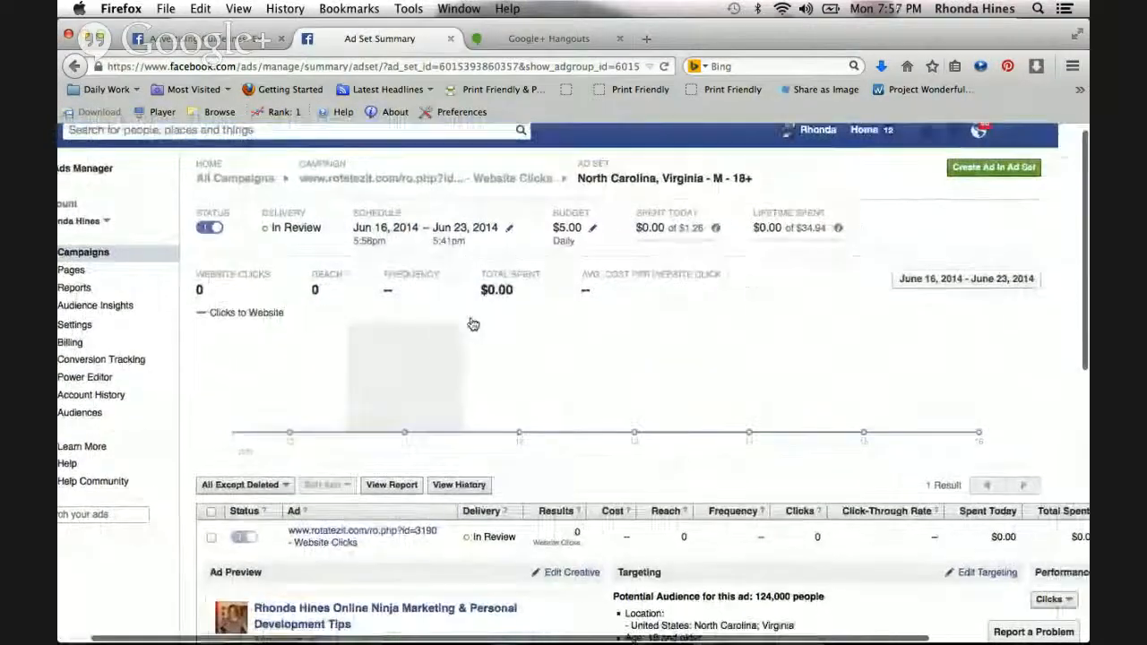
pyautogui.scroll(-4, 474, 324)
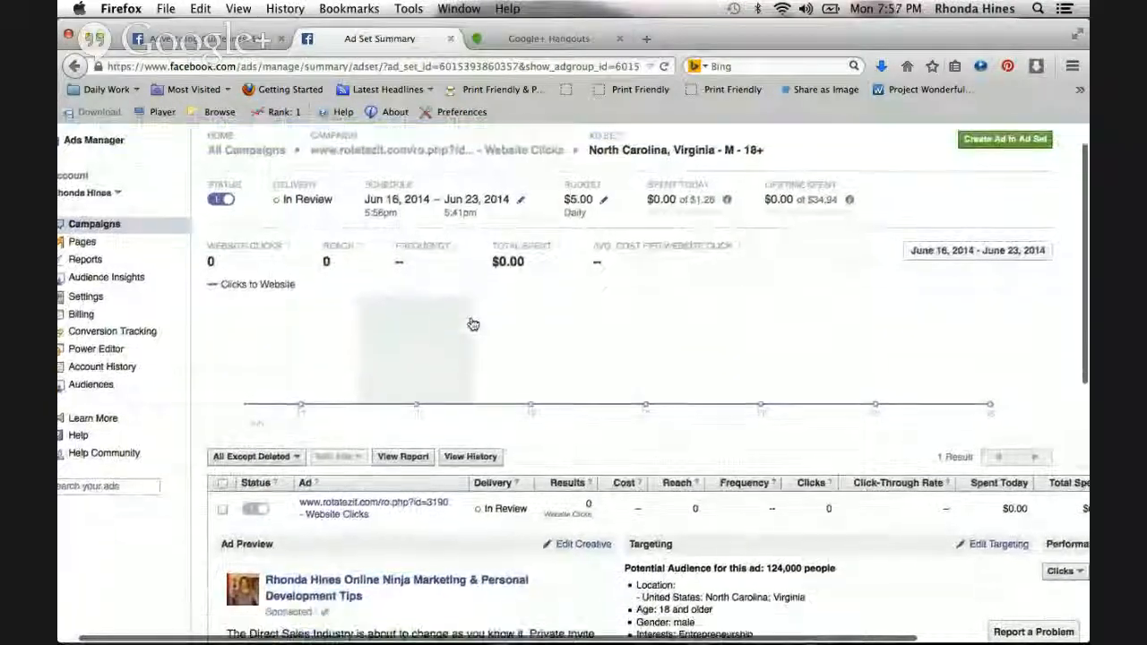
pyautogui.scroll(-2, 474, 325)
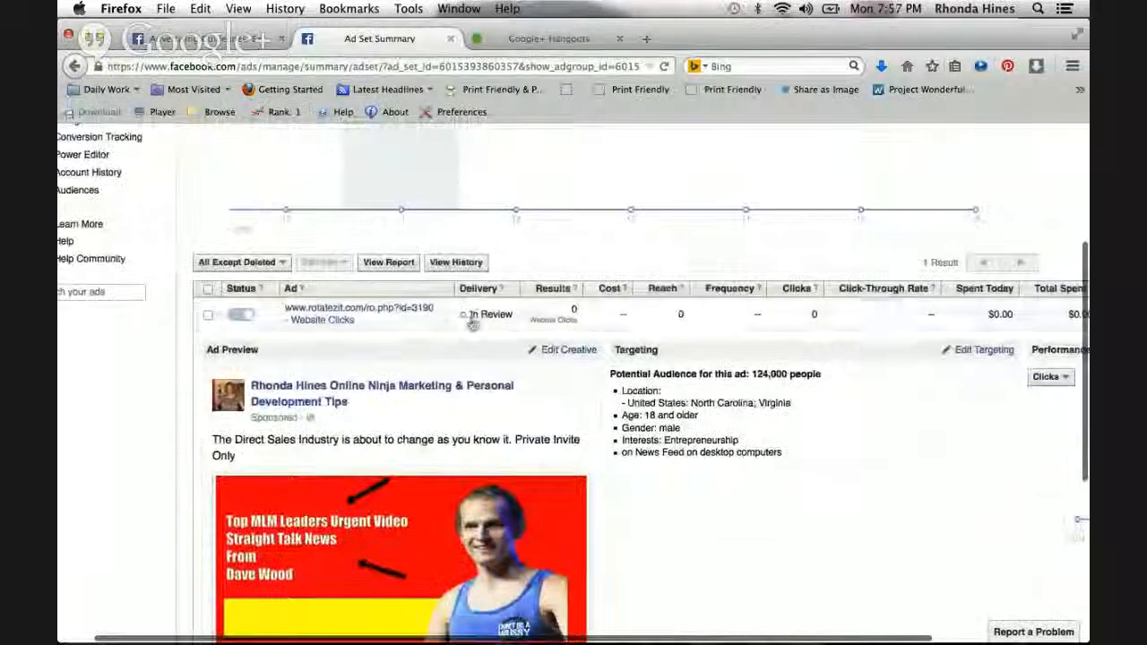
pyautogui.click(557, 351)
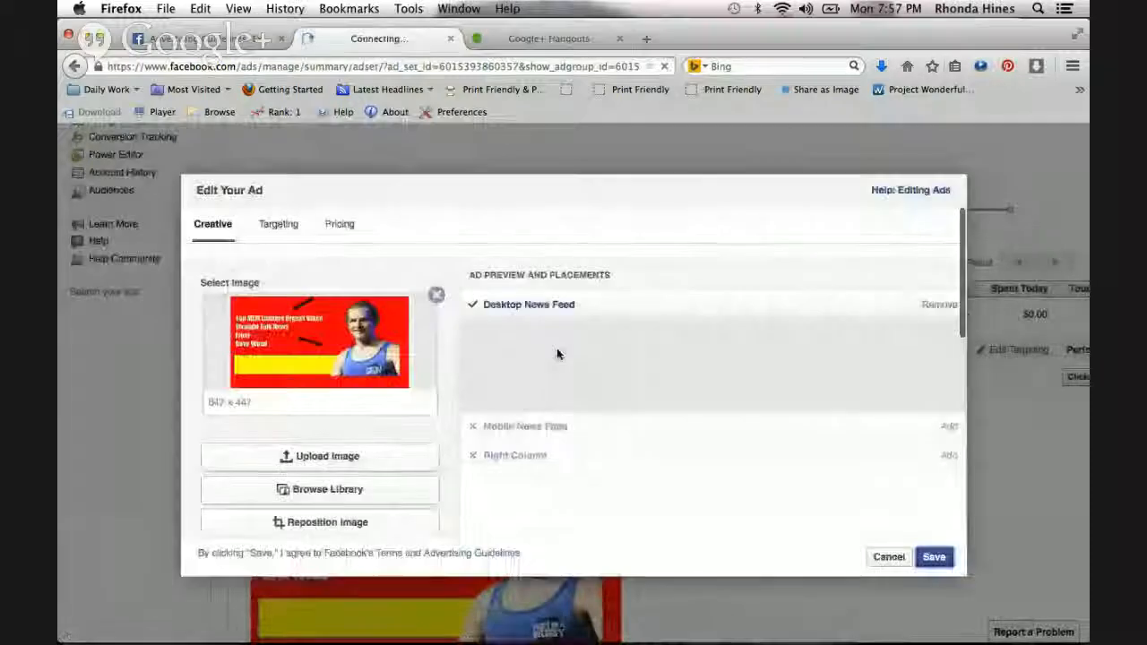
pyautogui.click(888, 557)
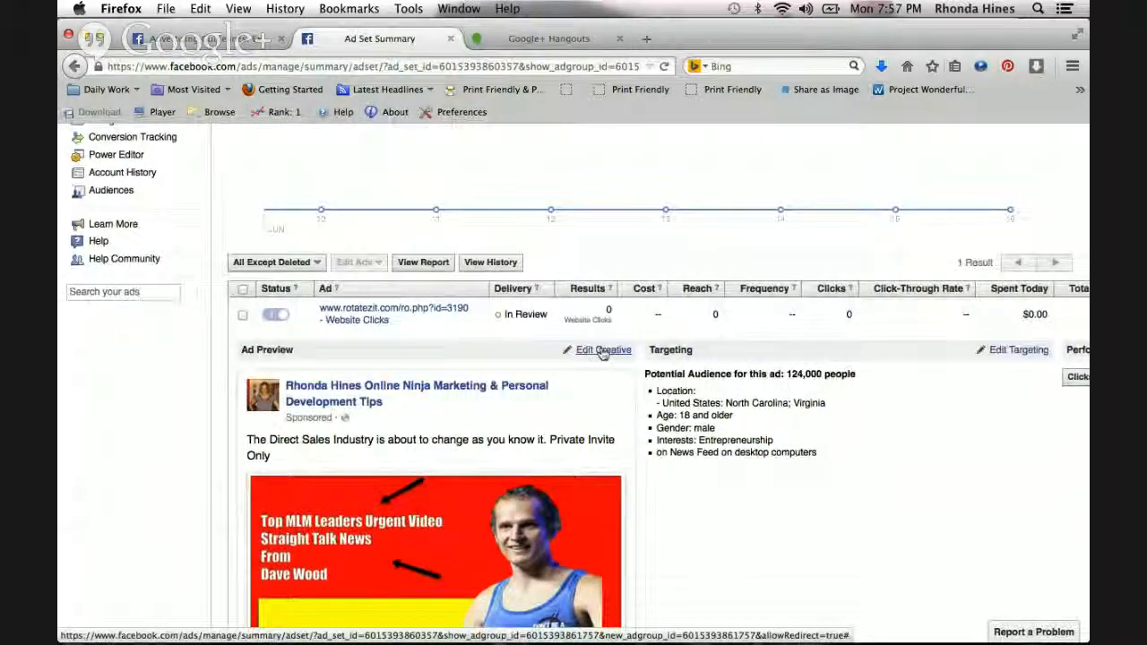
# Step: Examine the ad preview, reopen the creative editor to view its headline, text and advanced options, and cancel
pyautogui.scroll(-4, 599, 351)
pyautogui.scroll(1, 580, 324)
pyautogui.scroll(5, 578, 320)
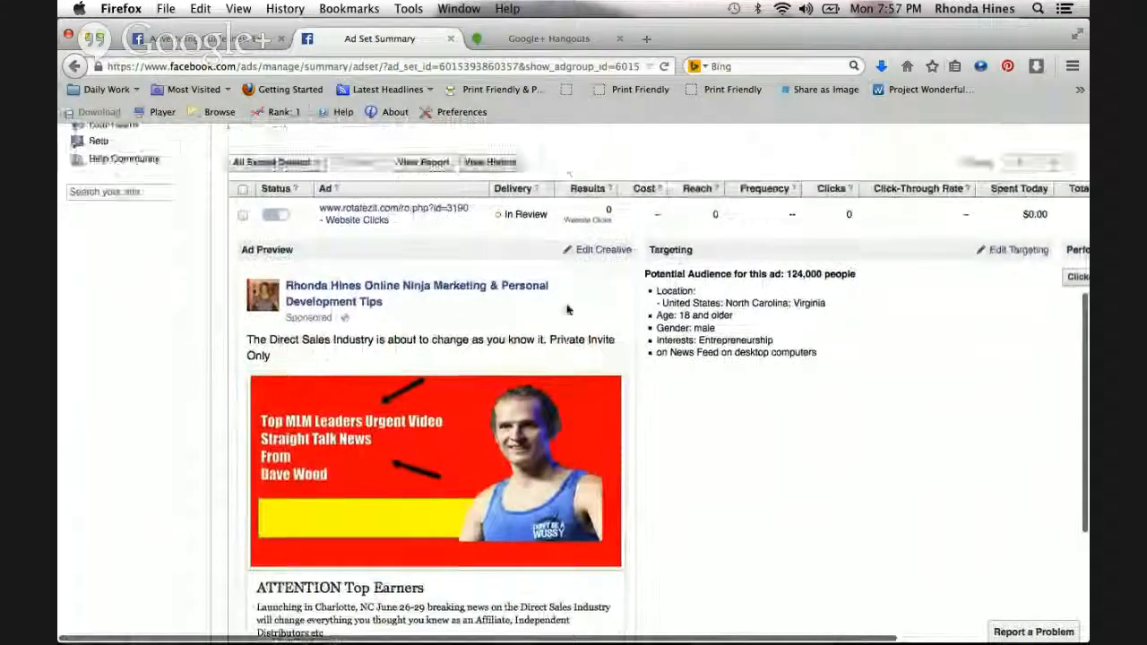
pyautogui.click(606, 438)
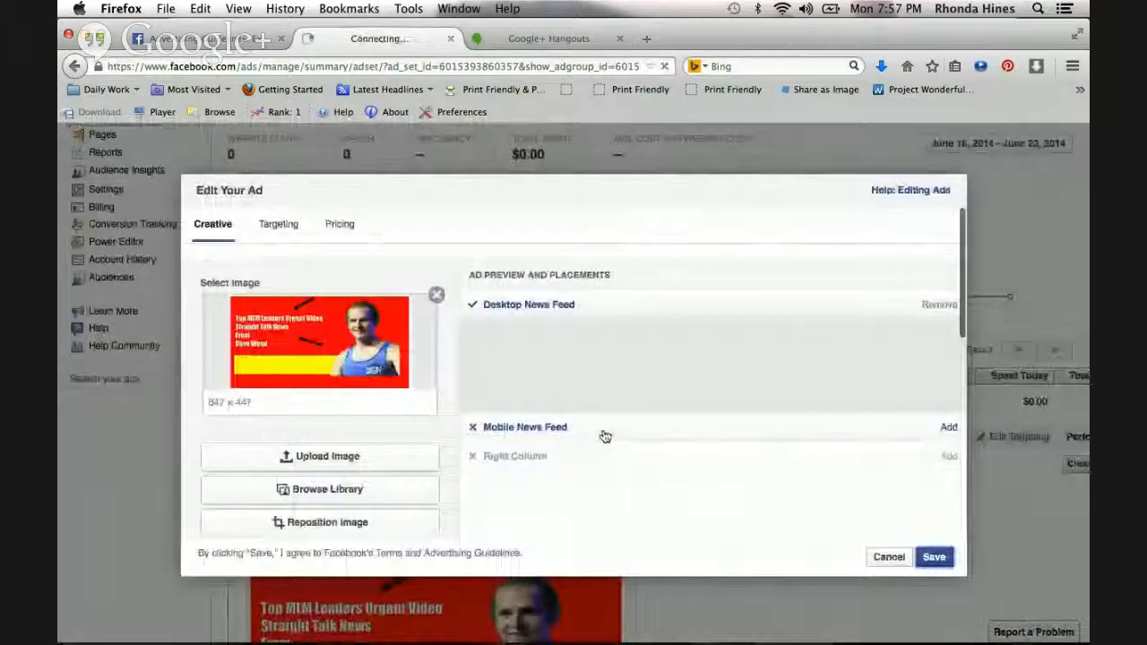
pyautogui.scroll(-6, 399, 388)
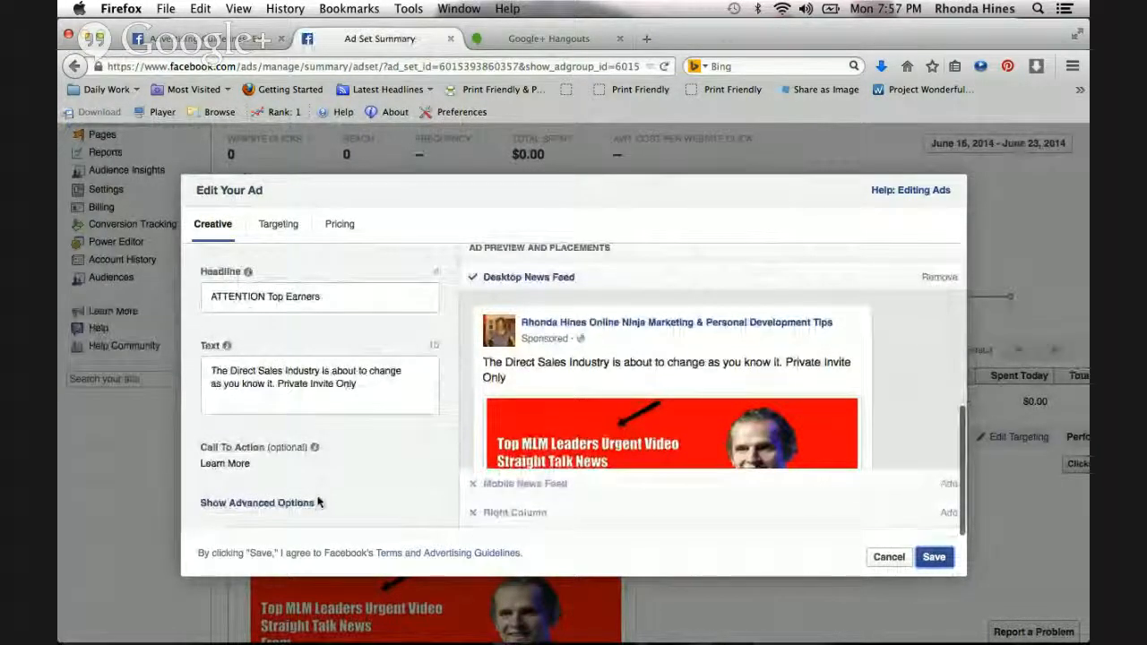
pyautogui.click(315, 503)
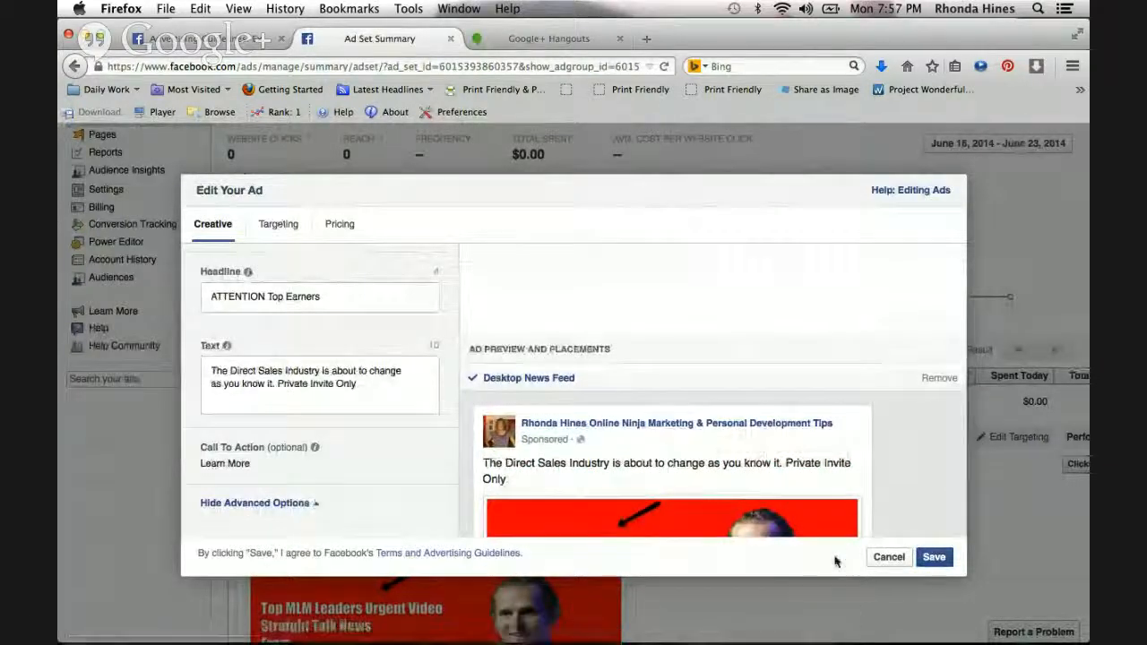
pyautogui.click(889, 557)
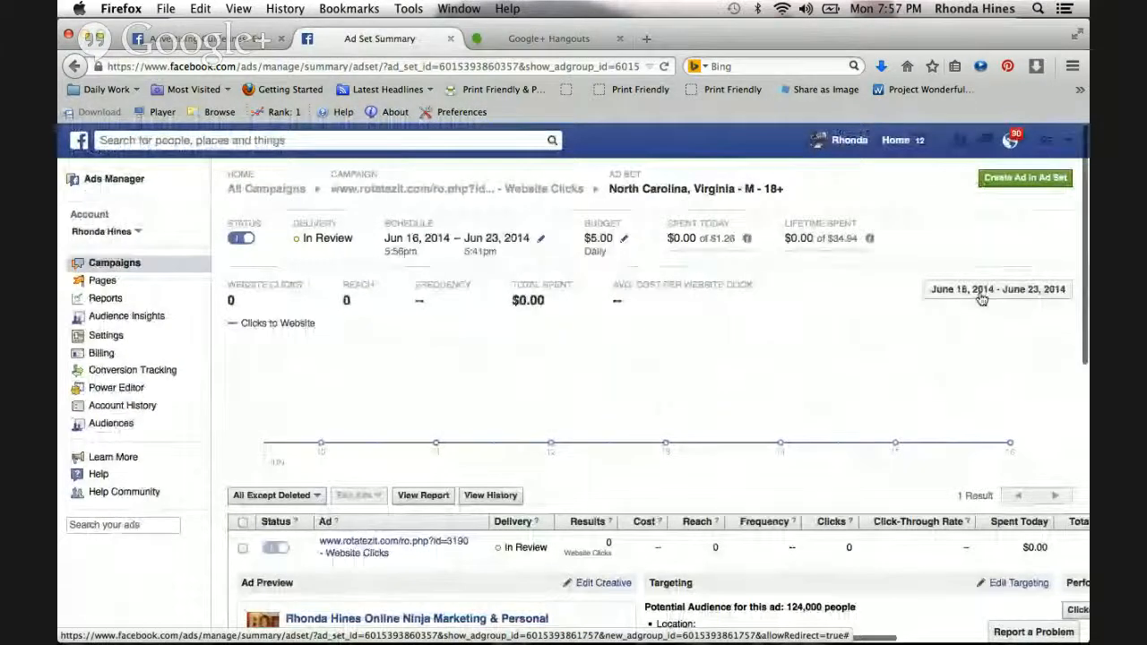
# Step: Set the ad set's reporting date range to June 17, 2014 - June 23, 2014
pyautogui.click(982, 291)
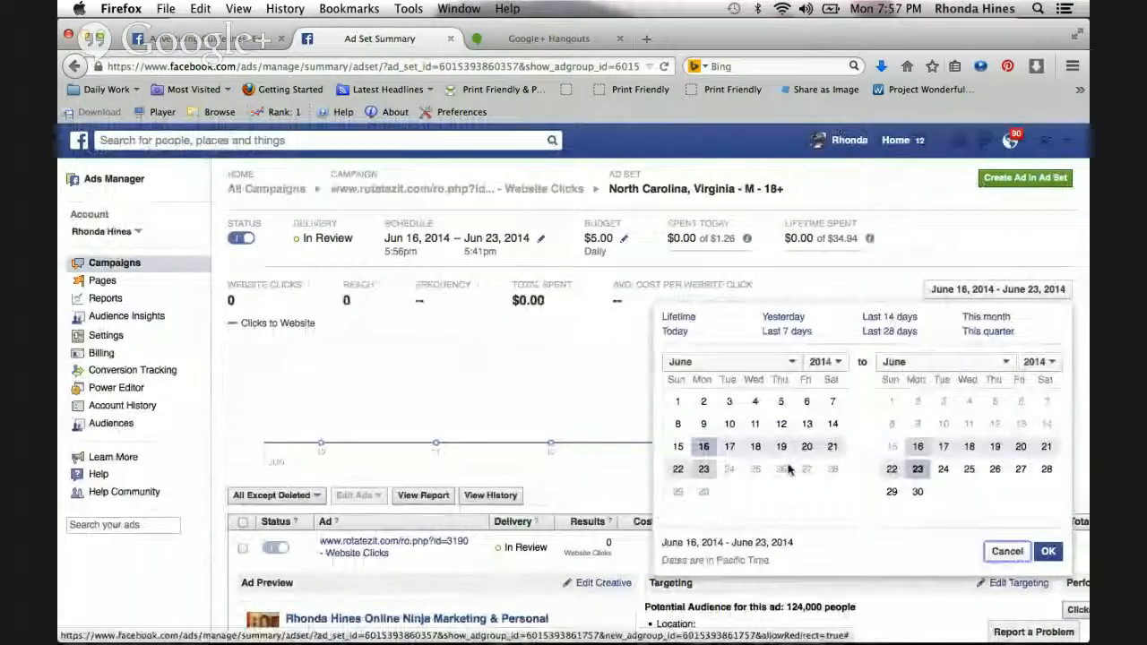
pyautogui.click(731, 449)
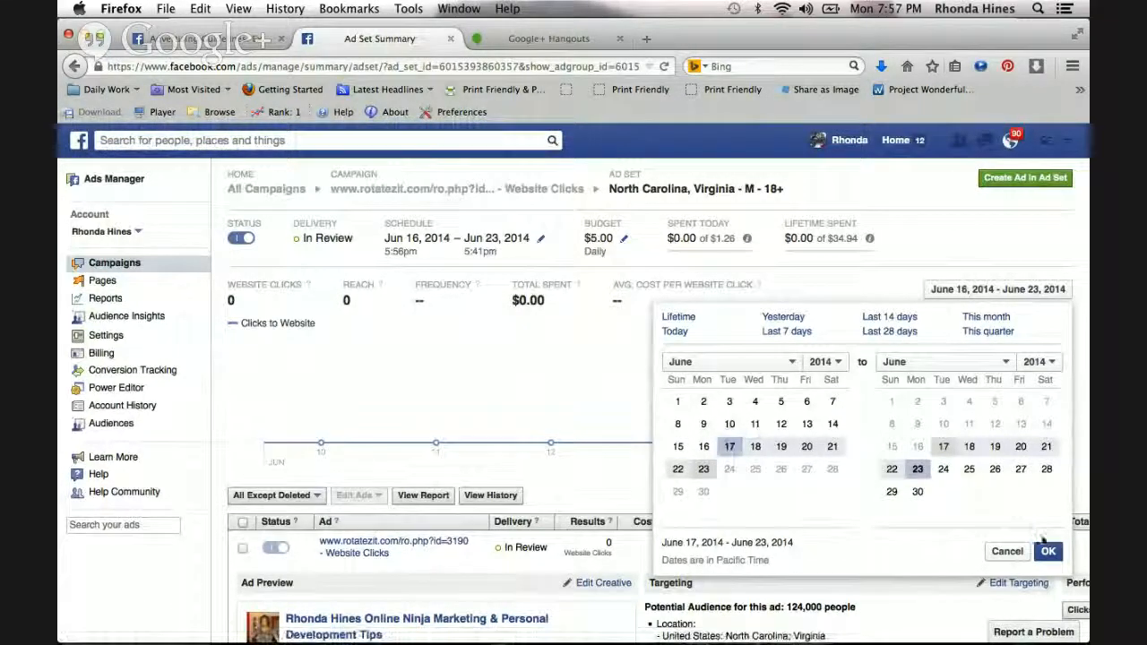
pyautogui.click(1050, 552)
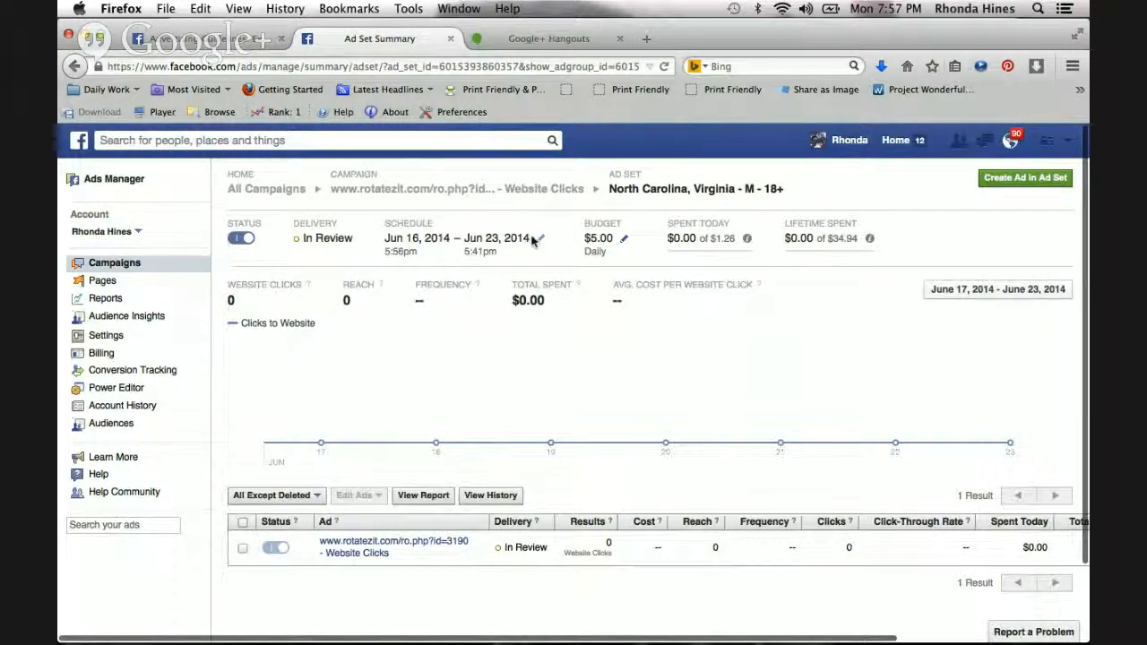
# Step: Switch the North Carolina, Virginia ad set's status off
pyautogui.click(242, 240)
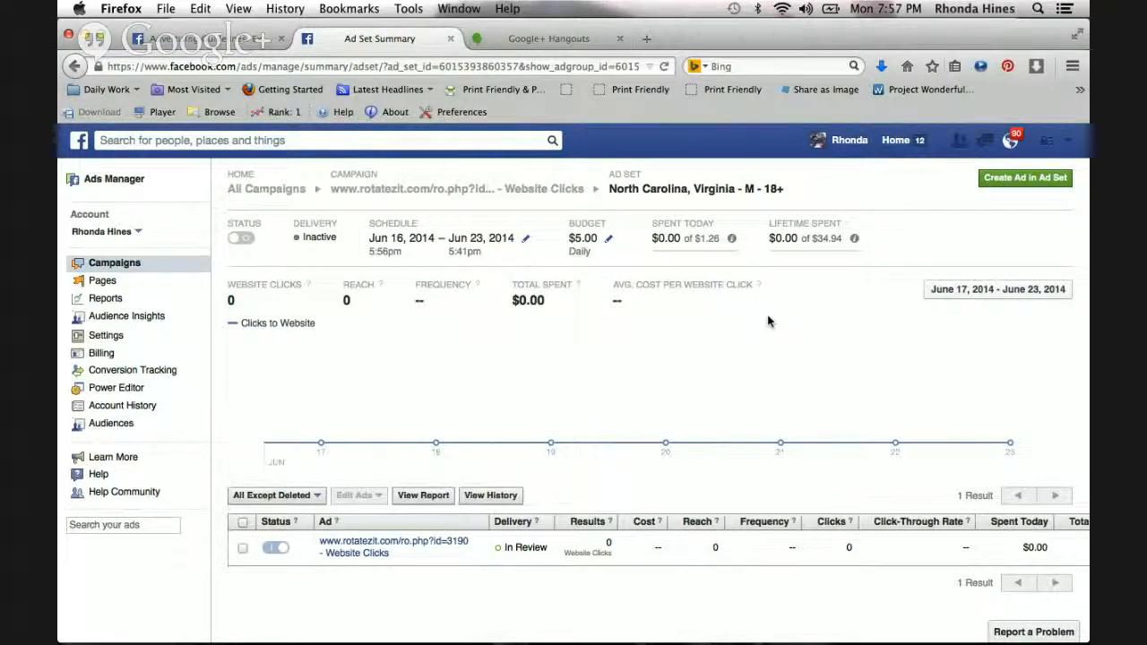
# Step: Close the Advertising Guidelines help page and return to the Ad Set Summary
pyautogui.scroll(-3, 768, 321)
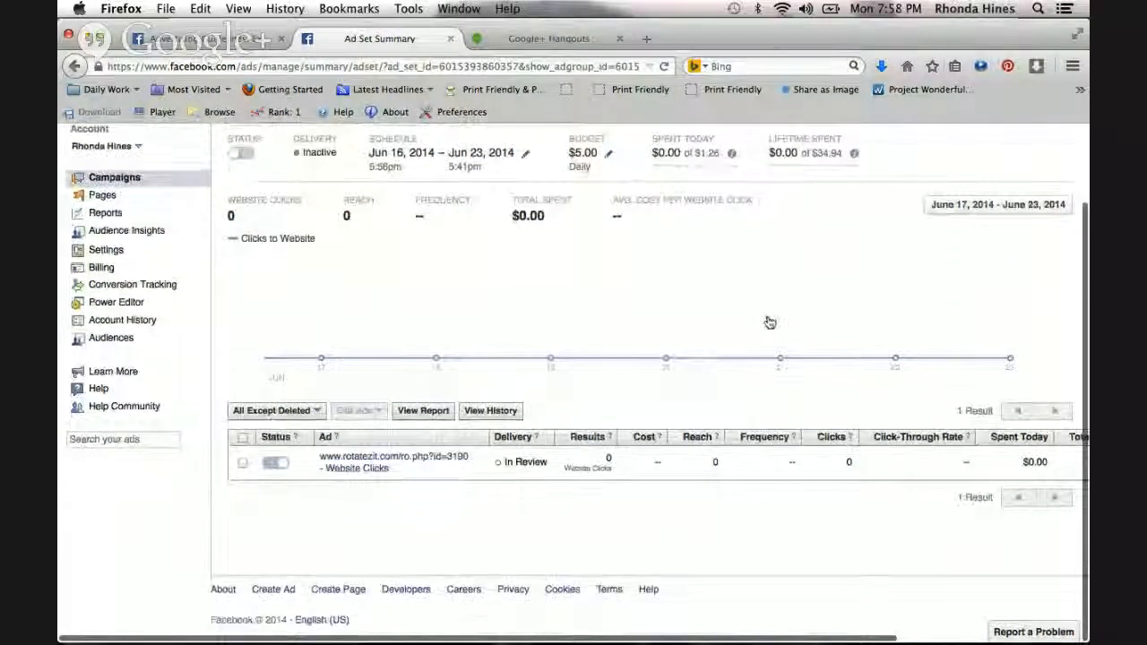
pyautogui.scroll(1, 768, 321)
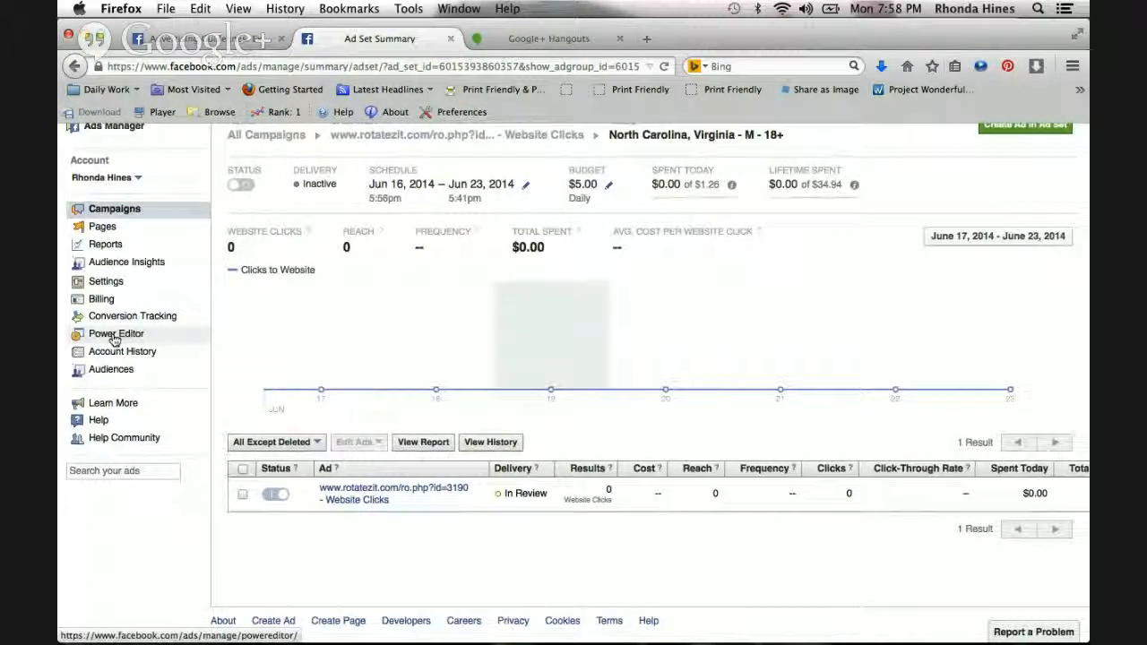
pyautogui.click(545, 37)
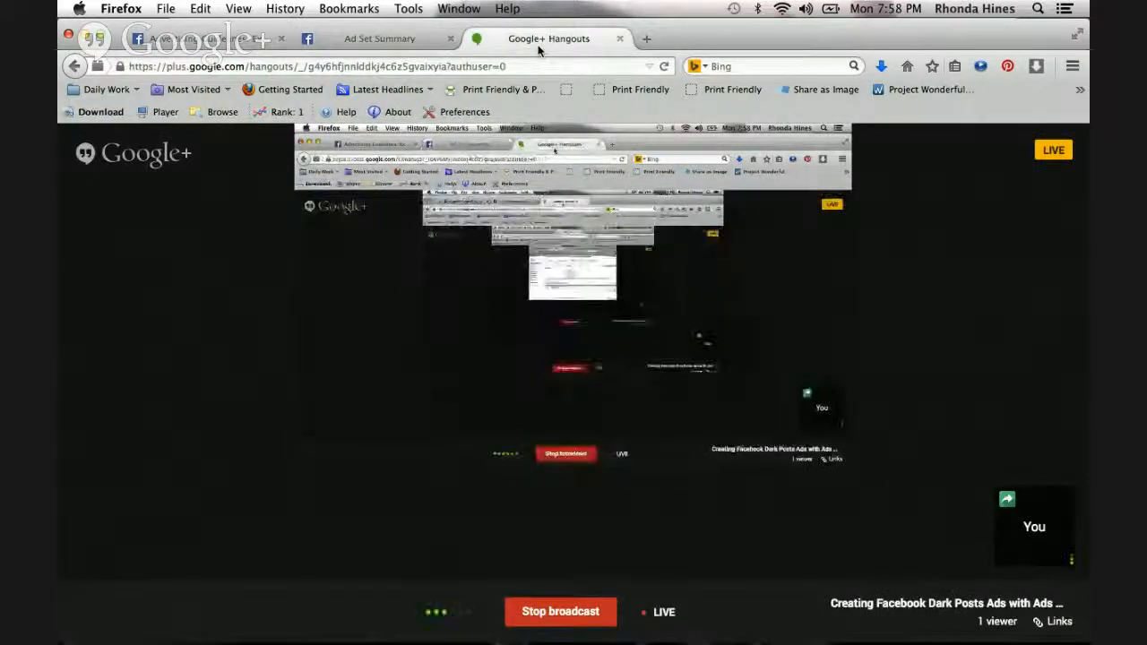
pyautogui.click(285, 42)
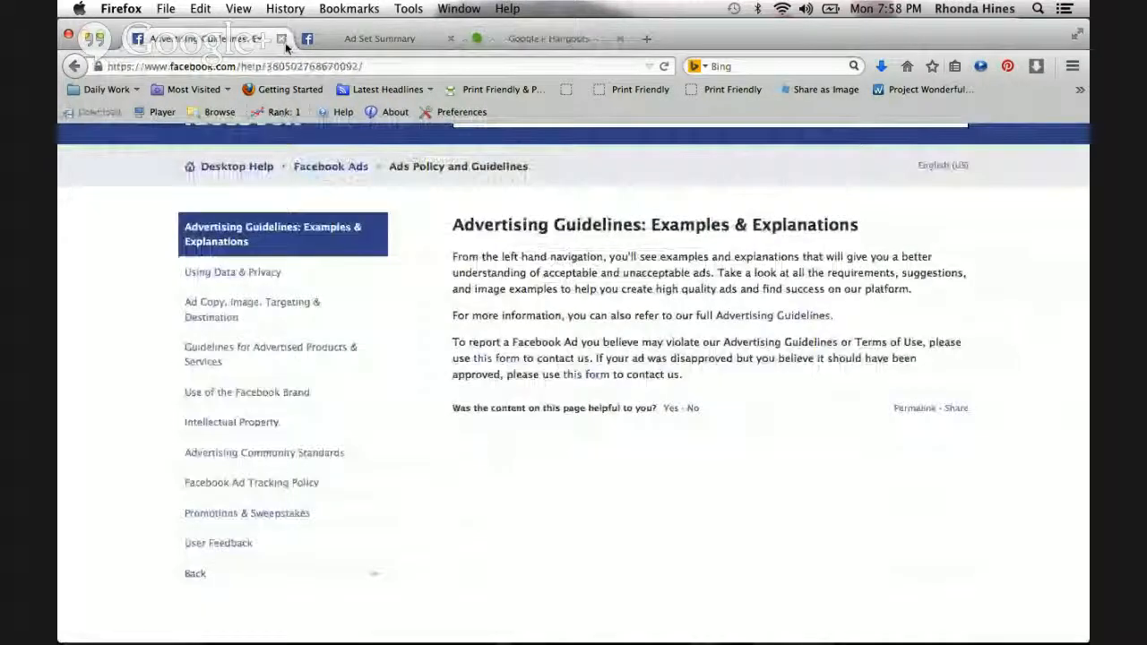
pyautogui.click(285, 43)
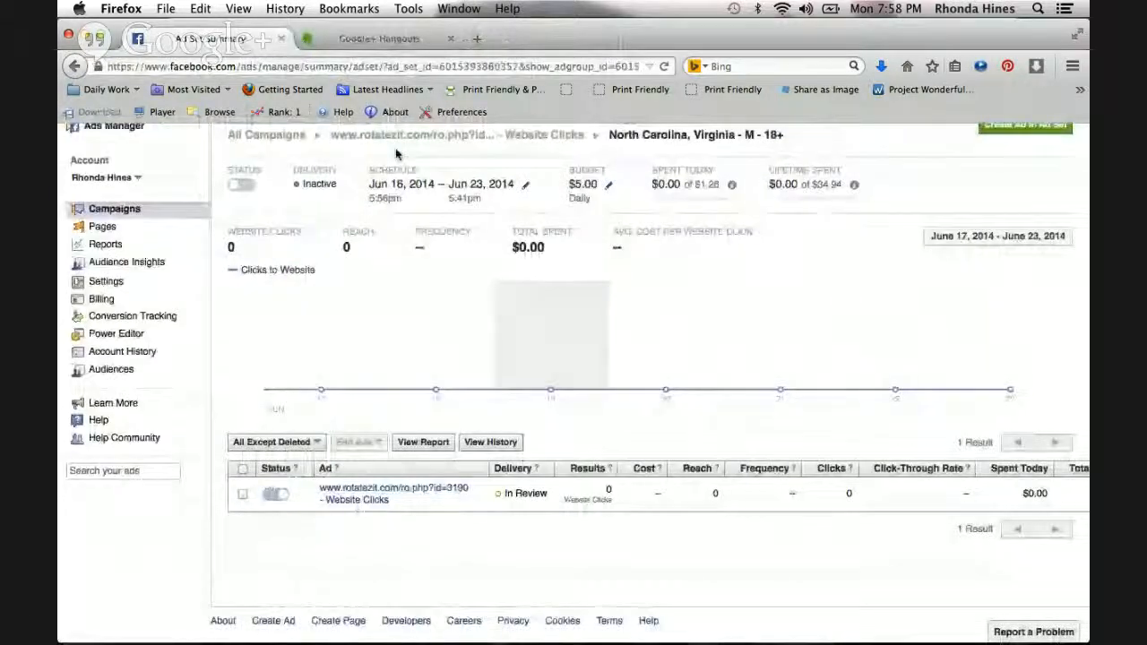
# Step: Switch to PowerPoint and start the slide show of dark post ads manager.pptx from its first slide
pyautogui.press('super+Tab')
pyautogui.press('super+Tab')
pyautogui.press('super+Tab')
pyautogui.press('super+Tab')
pyautogui.press('super+Tab')
pyautogui.press('super+Tab')
pyautogui.press('super+Tab')
pyautogui.press('super+Tab')
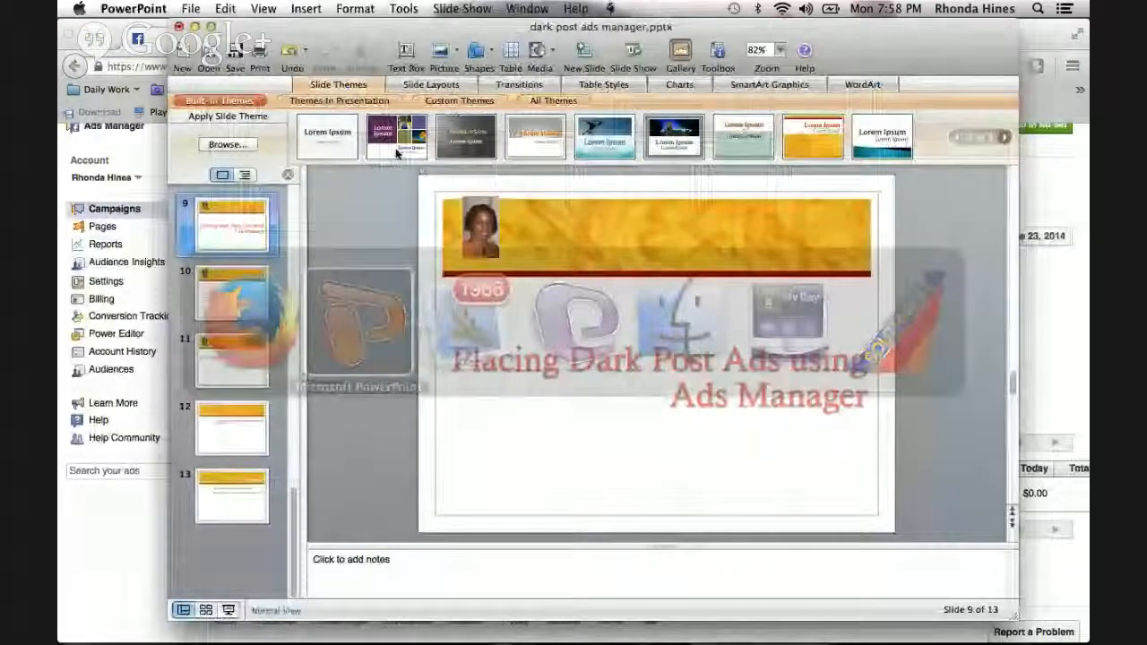
pyautogui.press('Down')
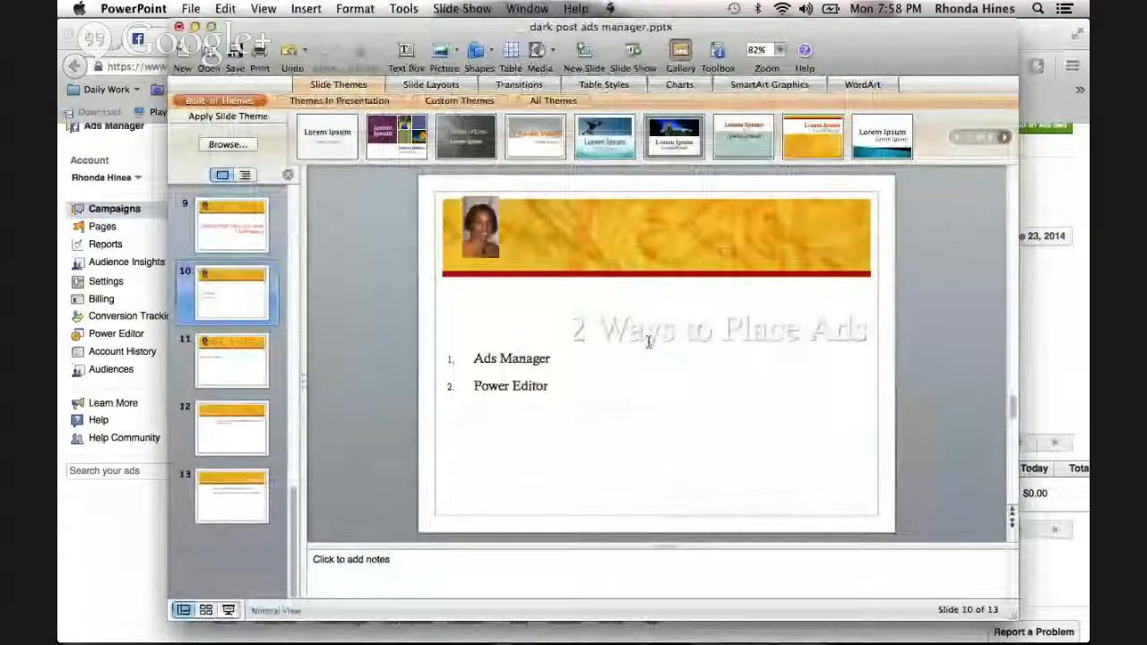
pyautogui.click(462, 8)
pyautogui.click(455, 31)
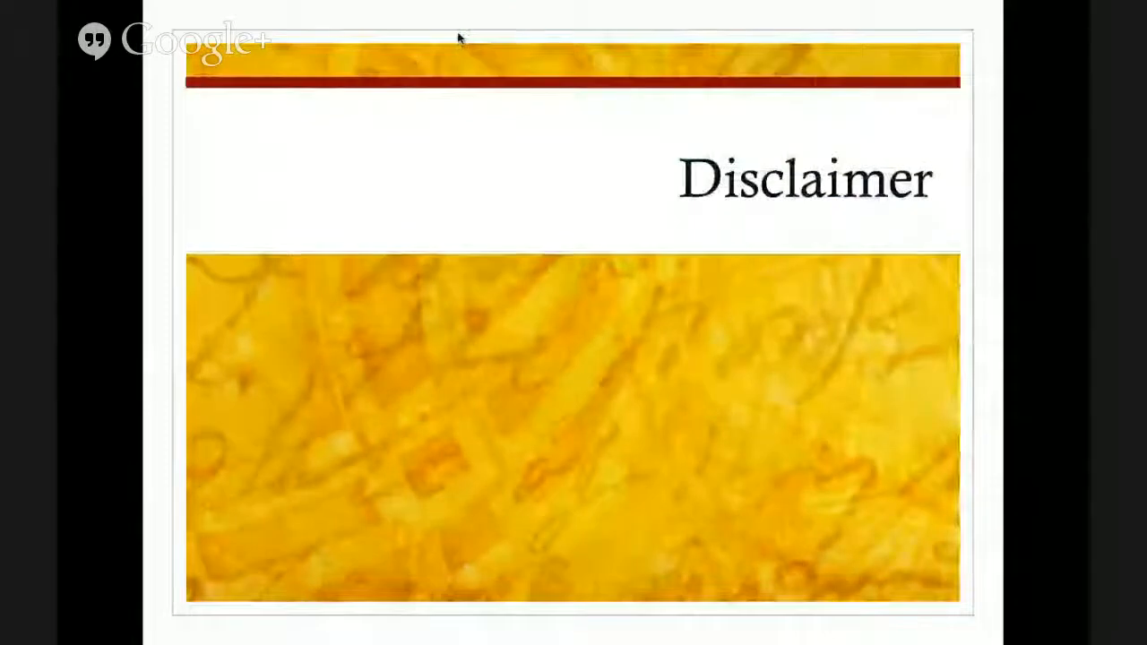
# Step: Advance through the slide show to the "However" slide comparing Power Editor with Ads Manager
pyautogui.click(459, 37)
pyautogui.click(458, 37)
pyautogui.click(458, 38)
pyautogui.click(458, 38)
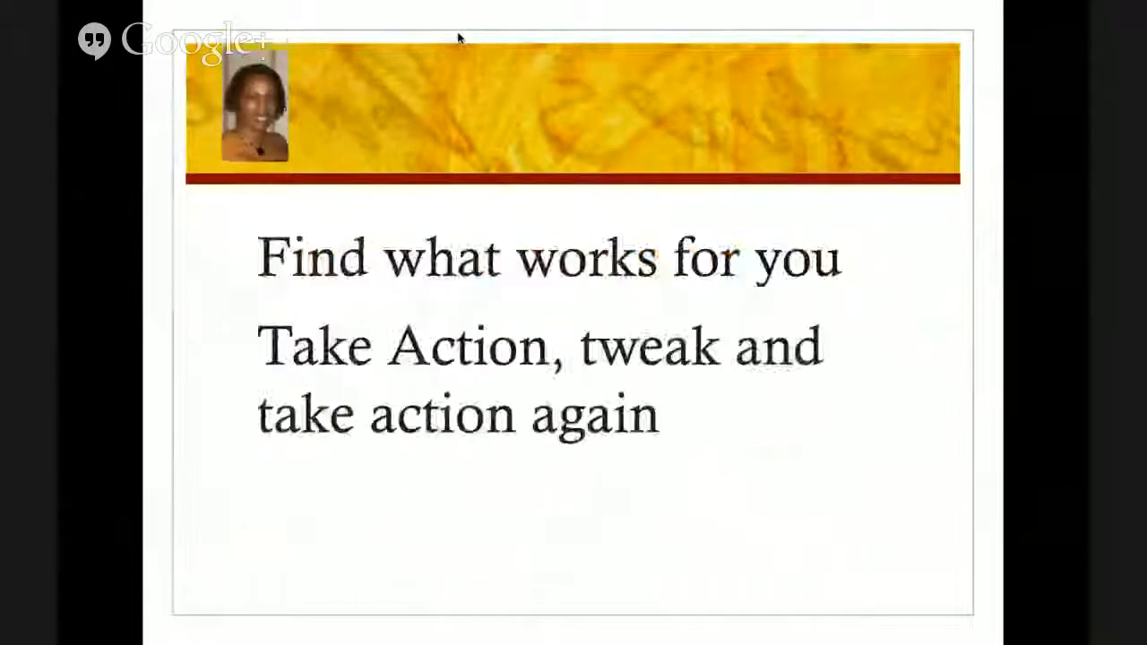
pyautogui.click(458, 37)
pyautogui.click(458, 38)
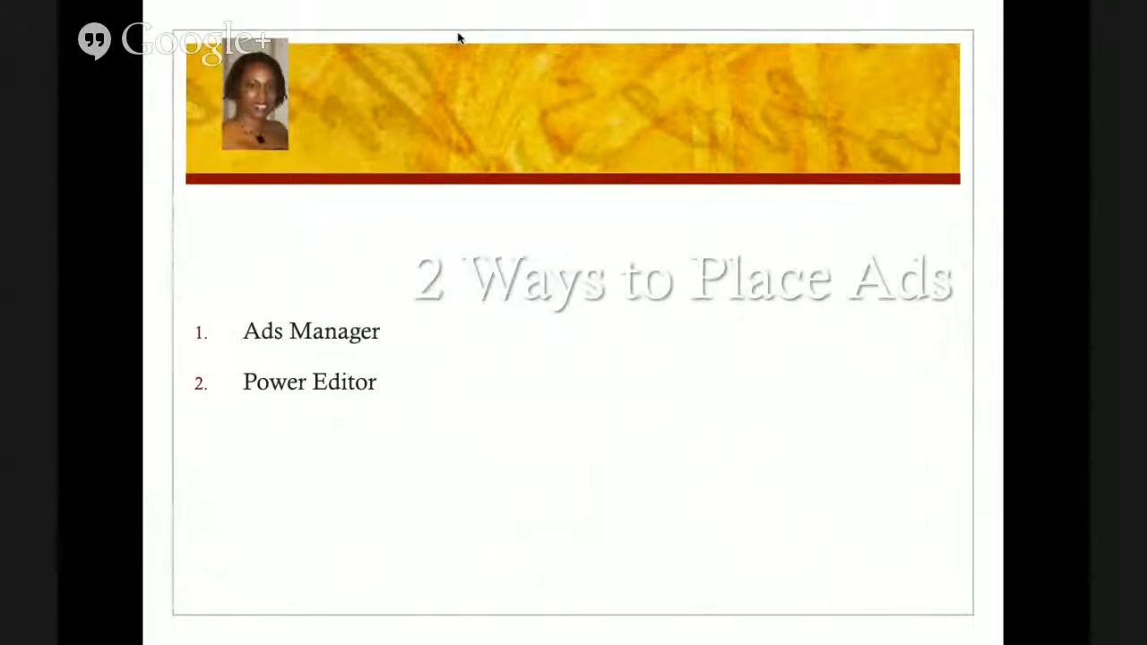
pyautogui.click(458, 37)
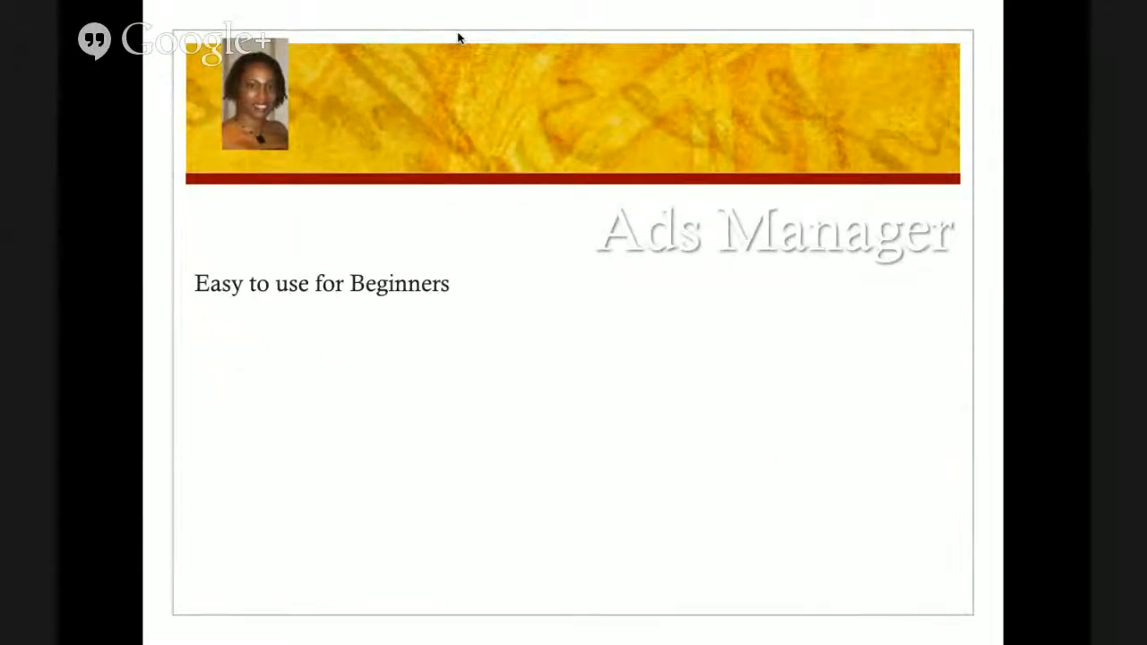
pyautogui.click(458, 38)
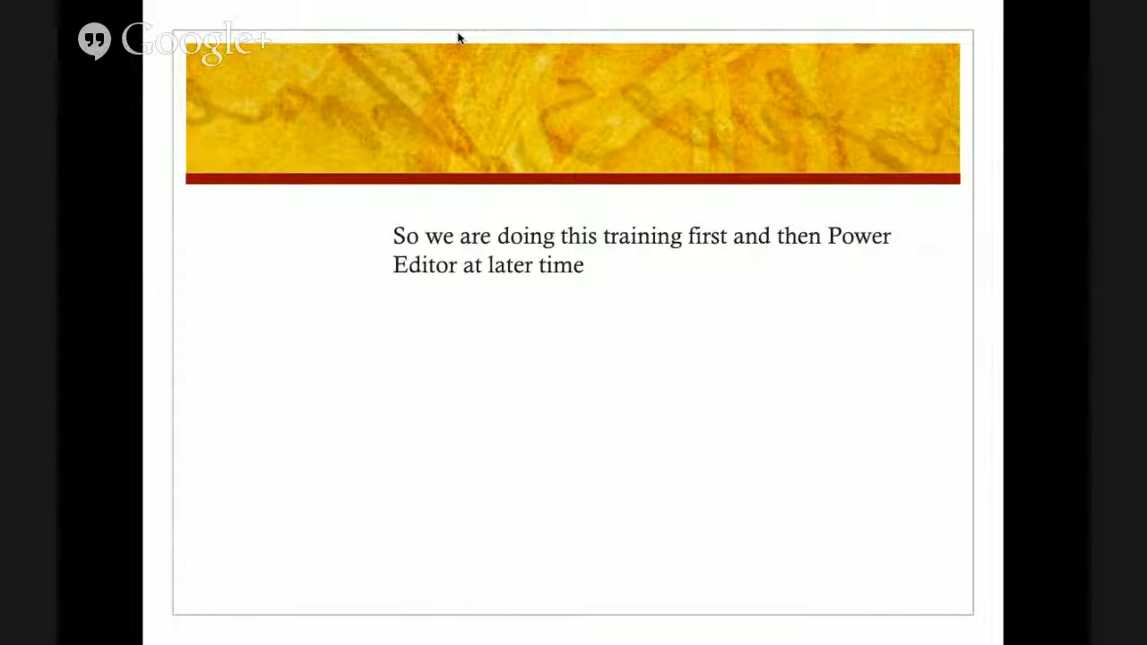
pyautogui.click(458, 38)
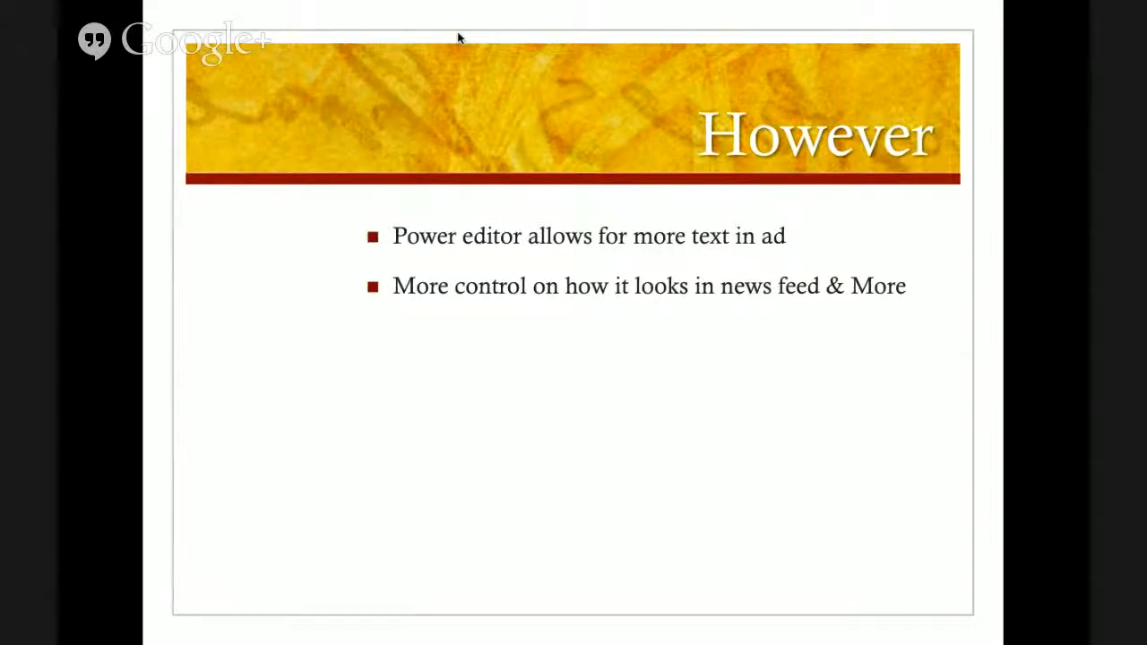
# Step: End the slide show and close dark post ads manager.pptx, saving its changes
pyautogui.press('Escape')
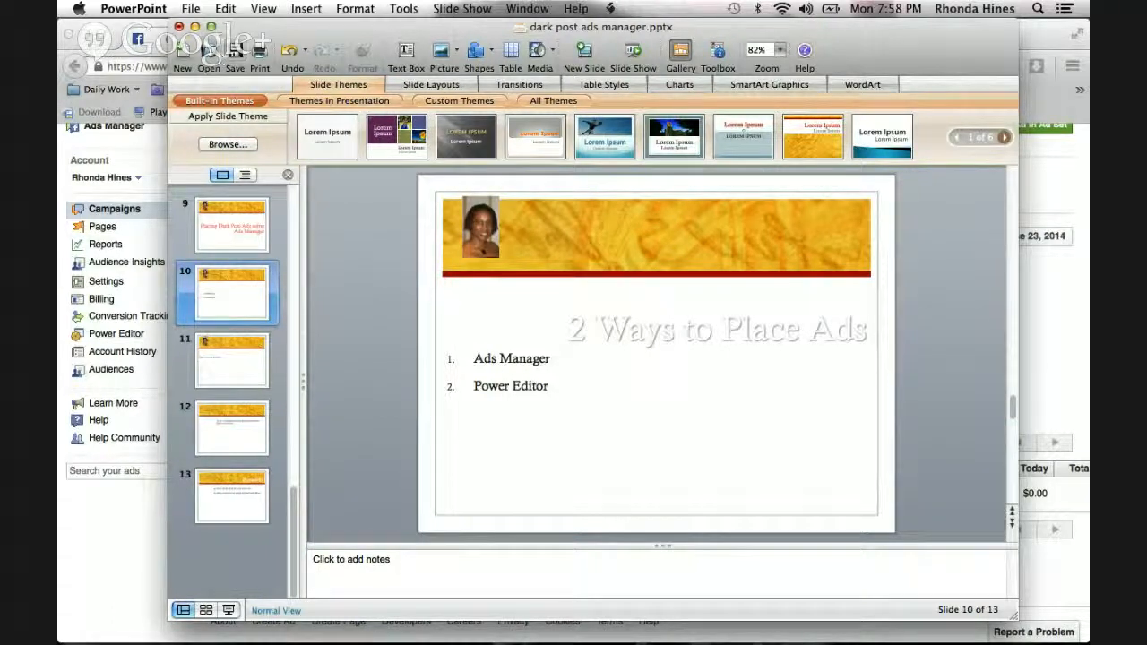
pyautogui.click(179, 27)
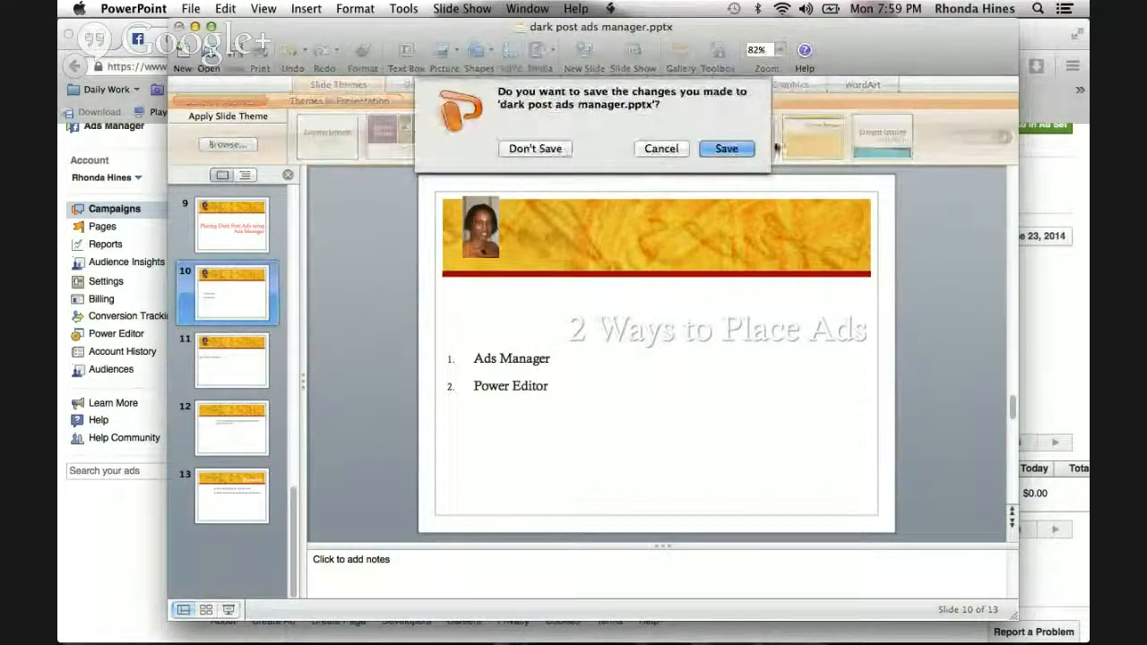
pyautogui.click(727, 149)
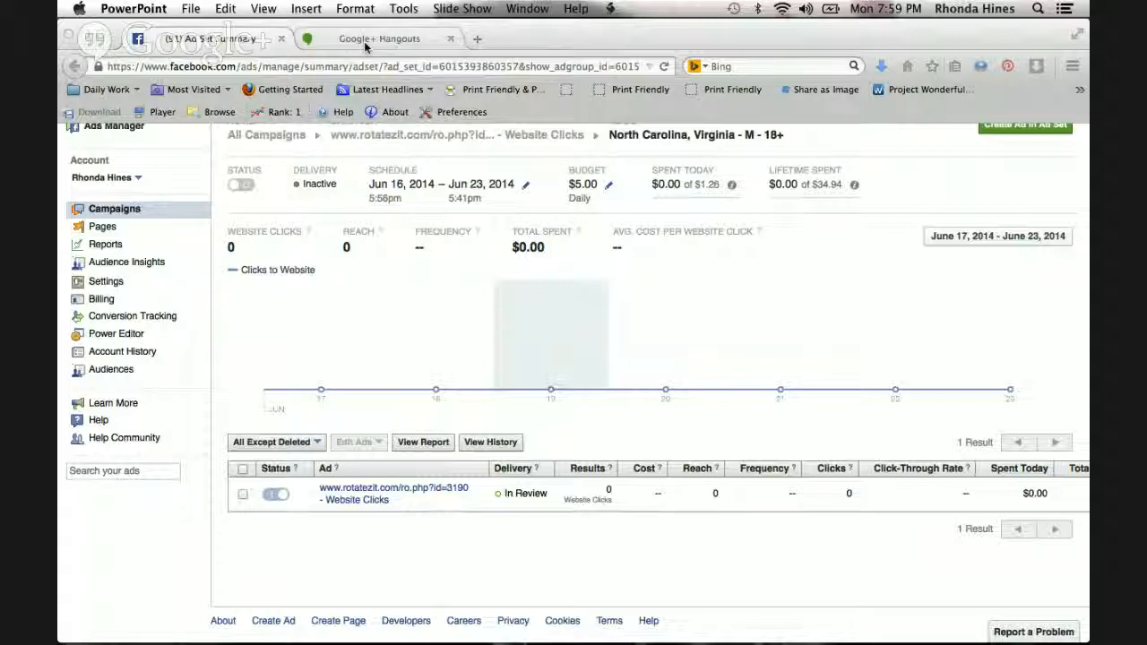
# Step: Switch to Firefox and check the live broadcast on the Google+ Hangouts page
pyautogui.press('super+Tab')
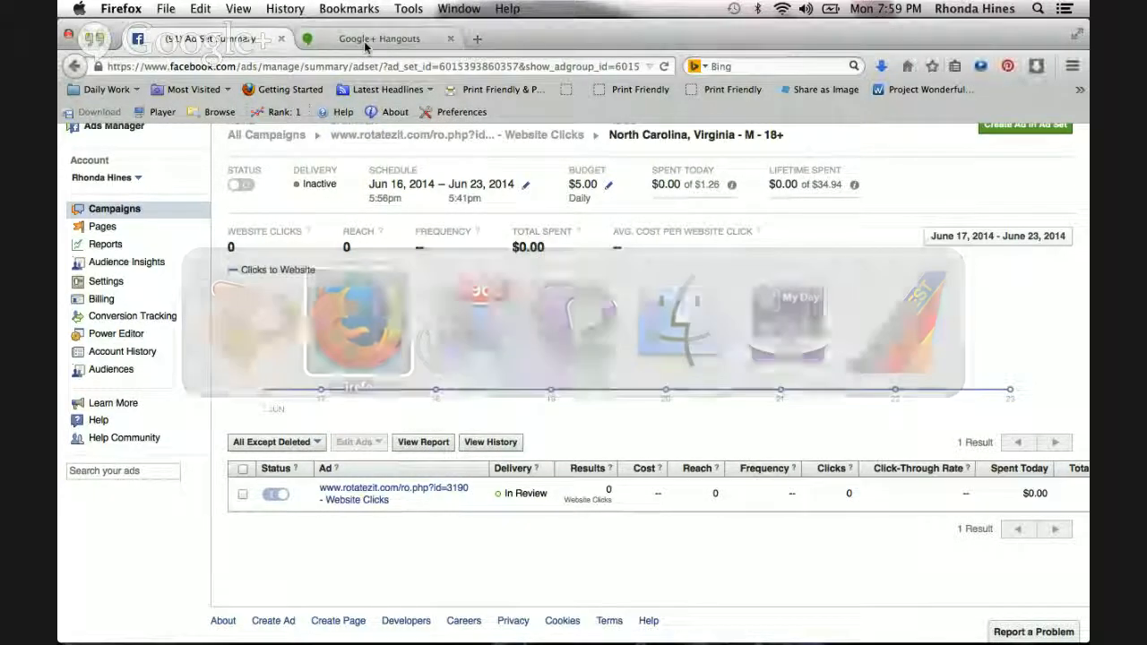
pyautogui.press('super+Tab')
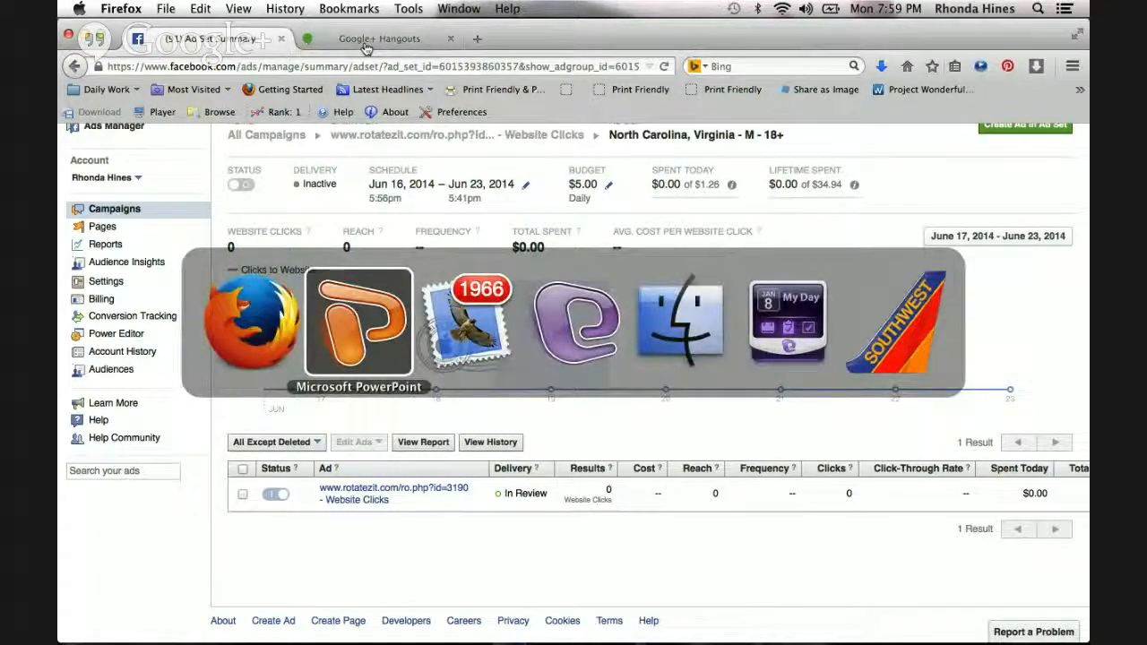
pyautogui.press('super+Tab')
pyautogui.press('super+Tab')
pyautogui.press('super+Tab')
pyautogui.press('super+Tab')
pyautogui.press('super+Tab')
pyautogui.press('super+Tab')
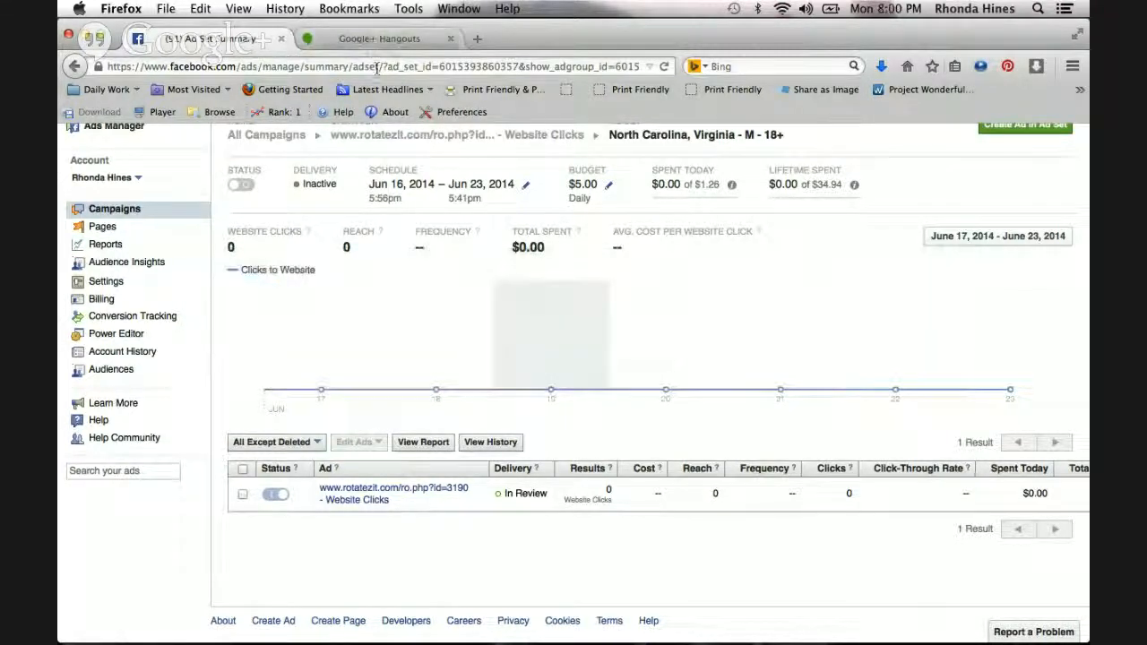
pyautogui.click(384, 39)
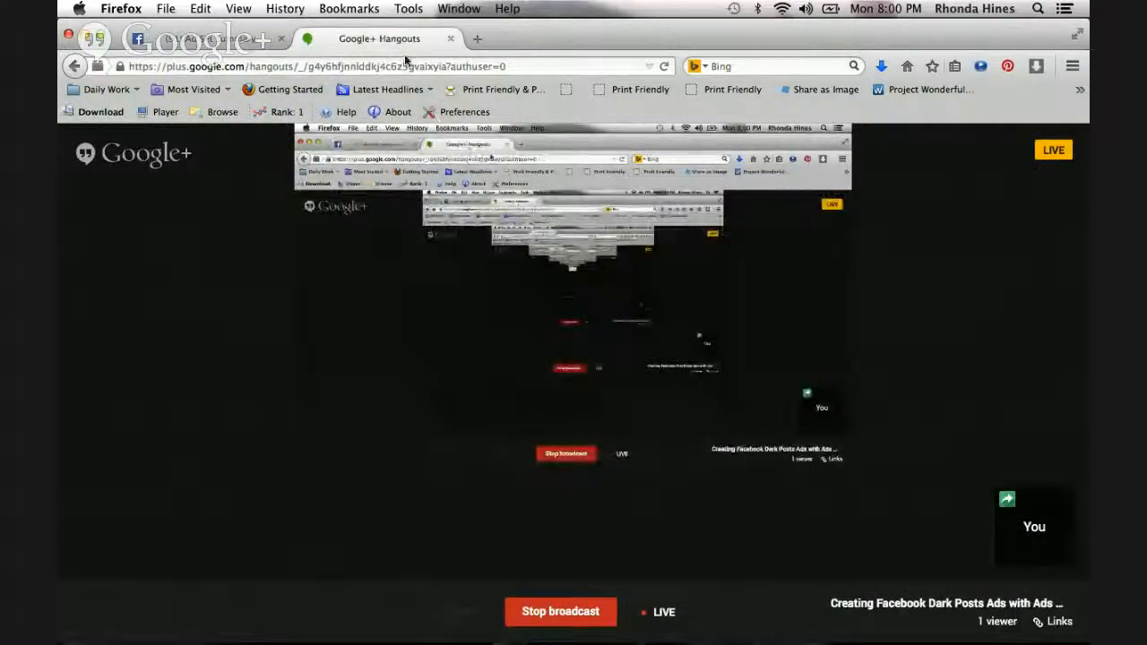
# Step: Return to Facebook and switch to using it as the Online Ninja Marketing & Personal Development Tips page
pyautogui.click(258, 43)
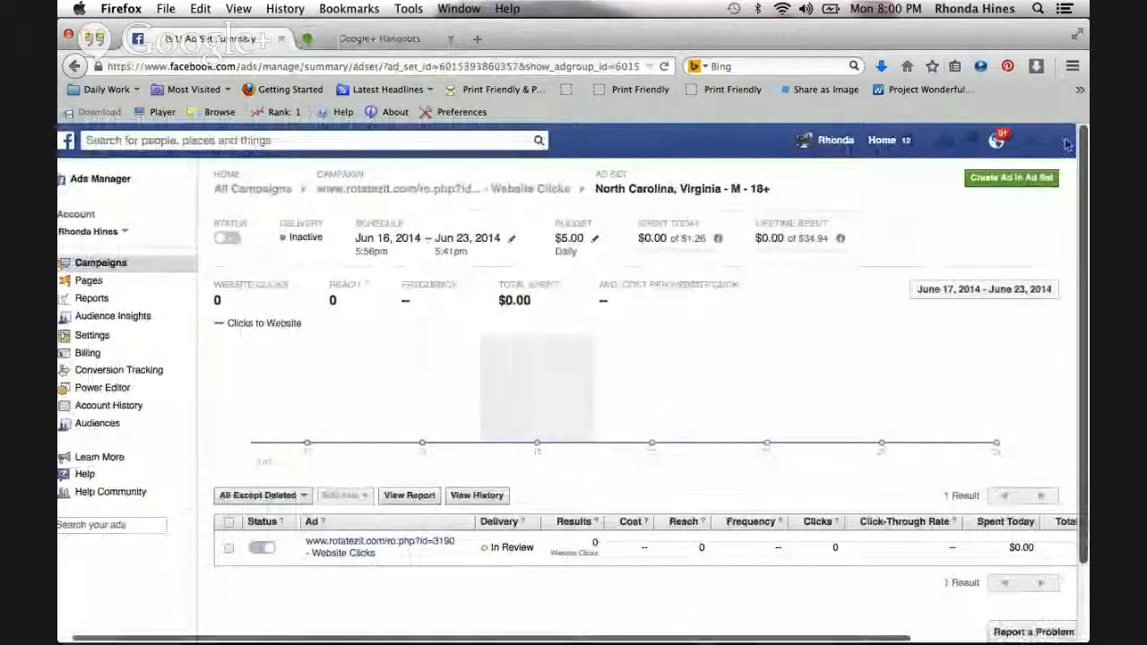
pyautogui.click(1054, 140)
pyautogui.scroll(-2, 1000, 251)
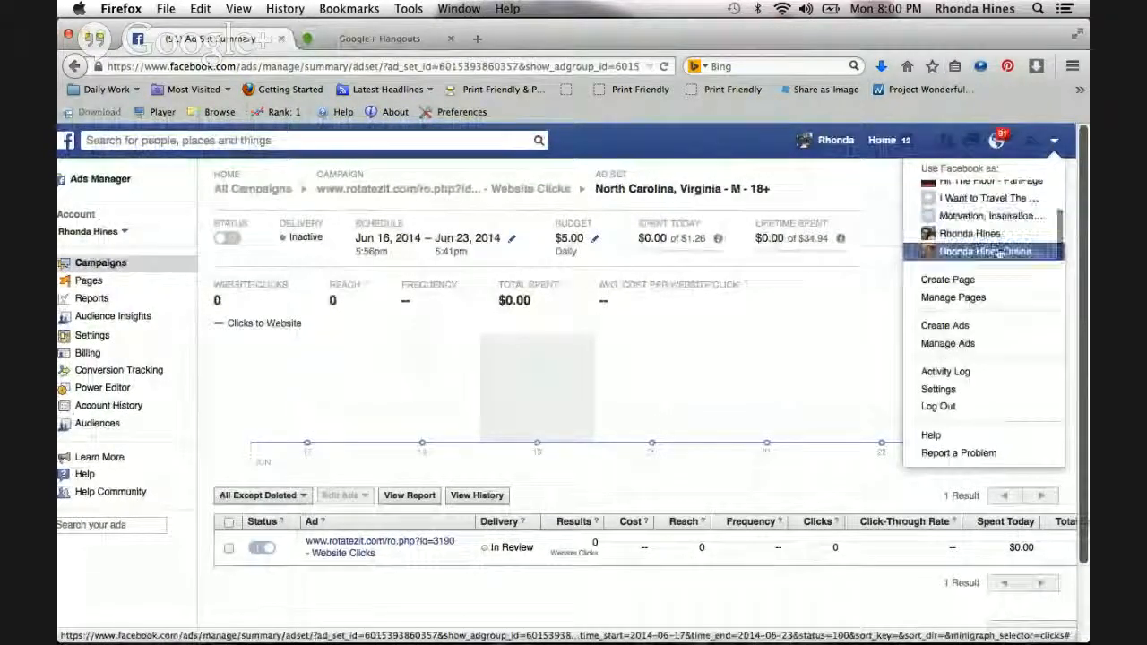
pyautogui.click(999, 252)
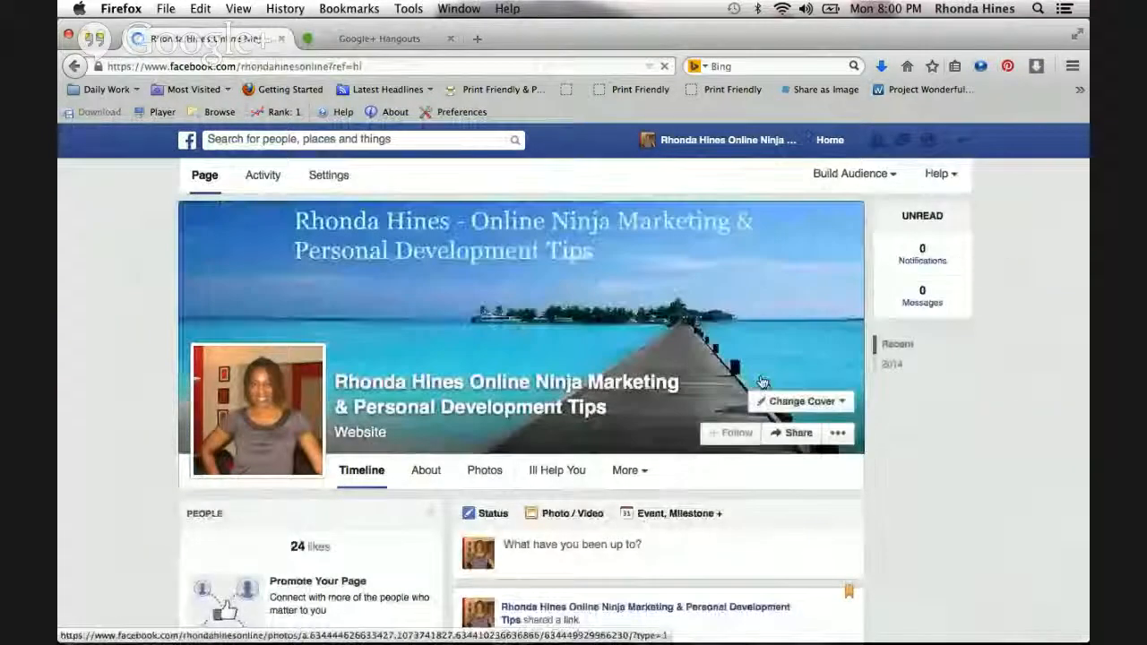
# Step: Look through the business page's timeline posts down to the June 13 "Something life changing is coming" image post
pyautogui.scroll(-3, 761, 381)
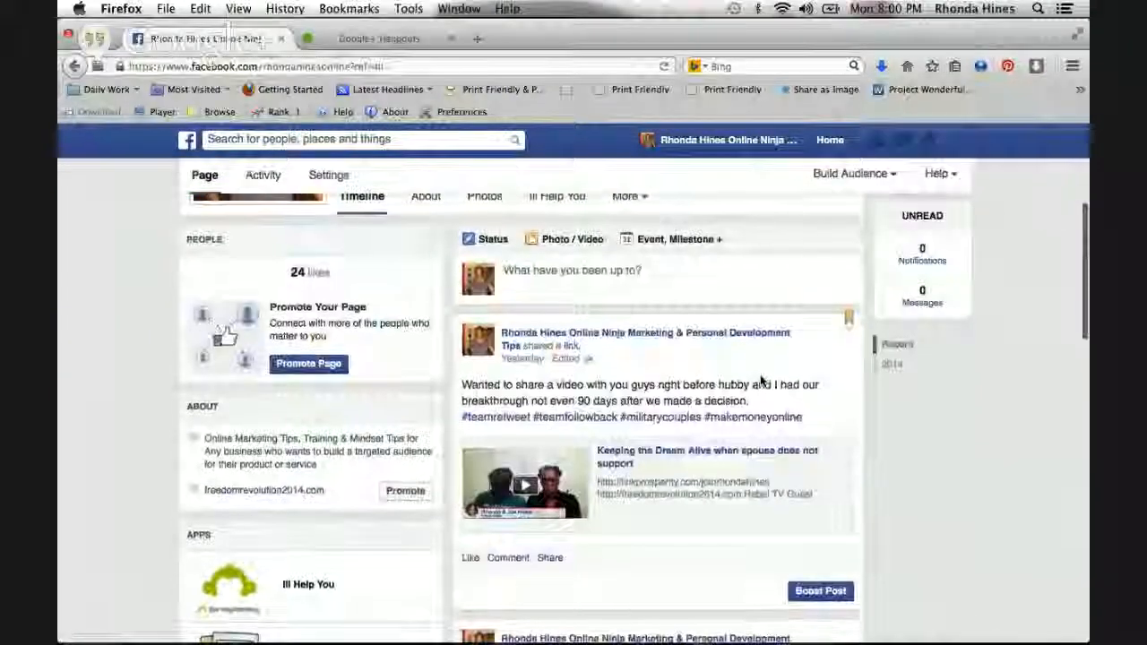
pyautogui.scroll(3, 761, 381)
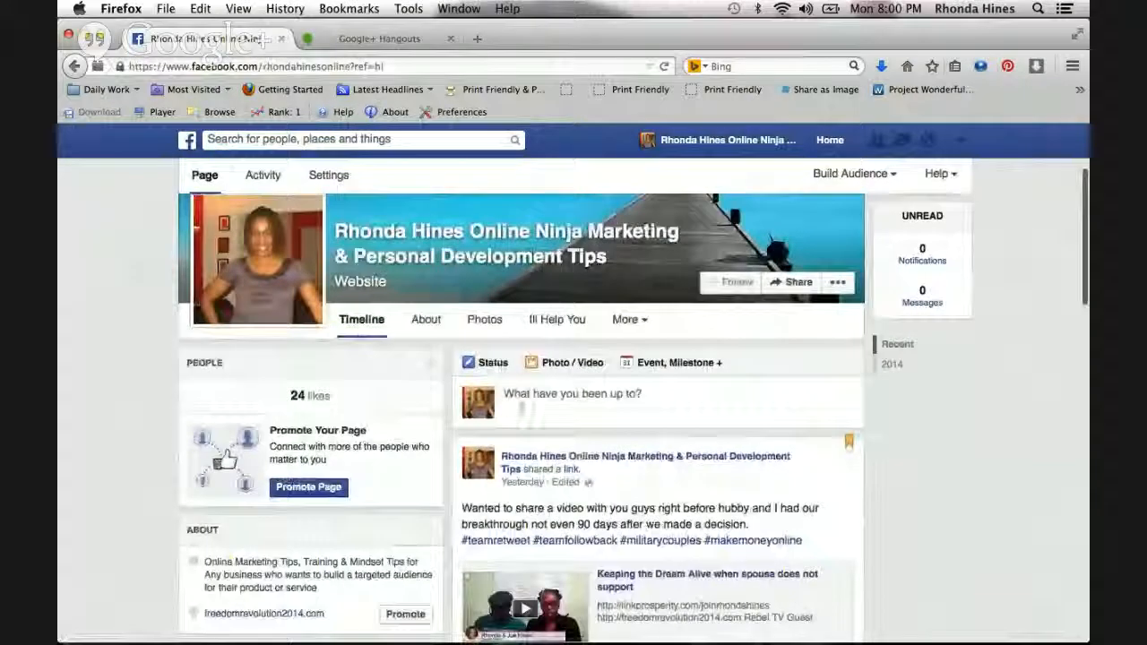
pyautogui.scroll(-3, 585, 405)
pyautogui.scroll(-10, 585, 405)
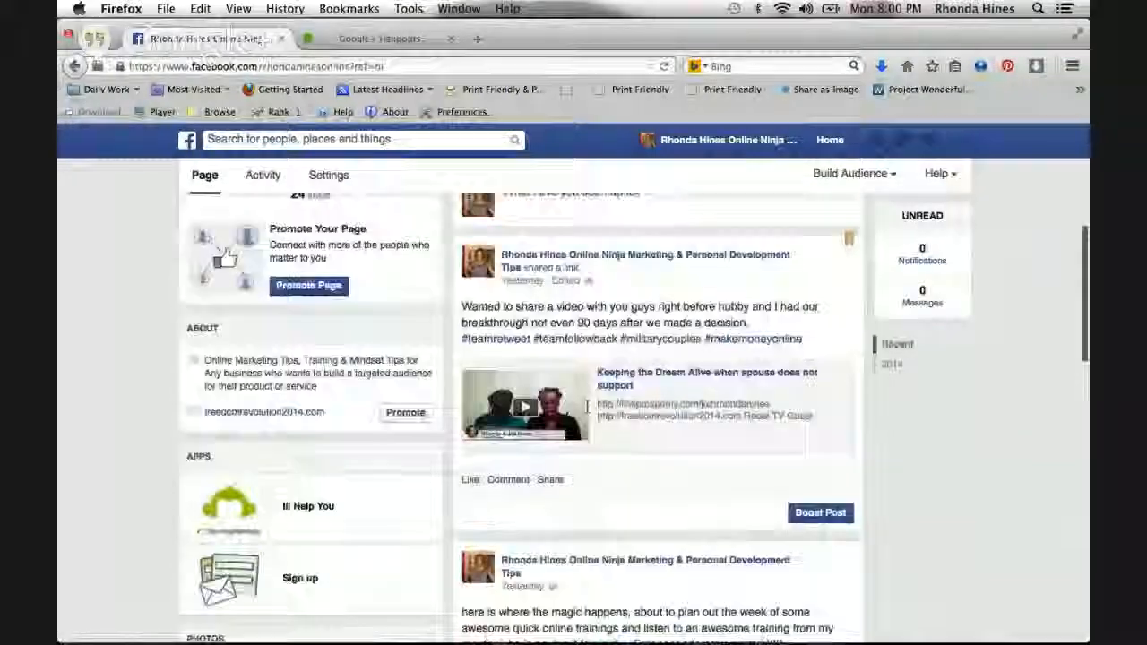
pyautogui.scroll(-12, 590, 412)
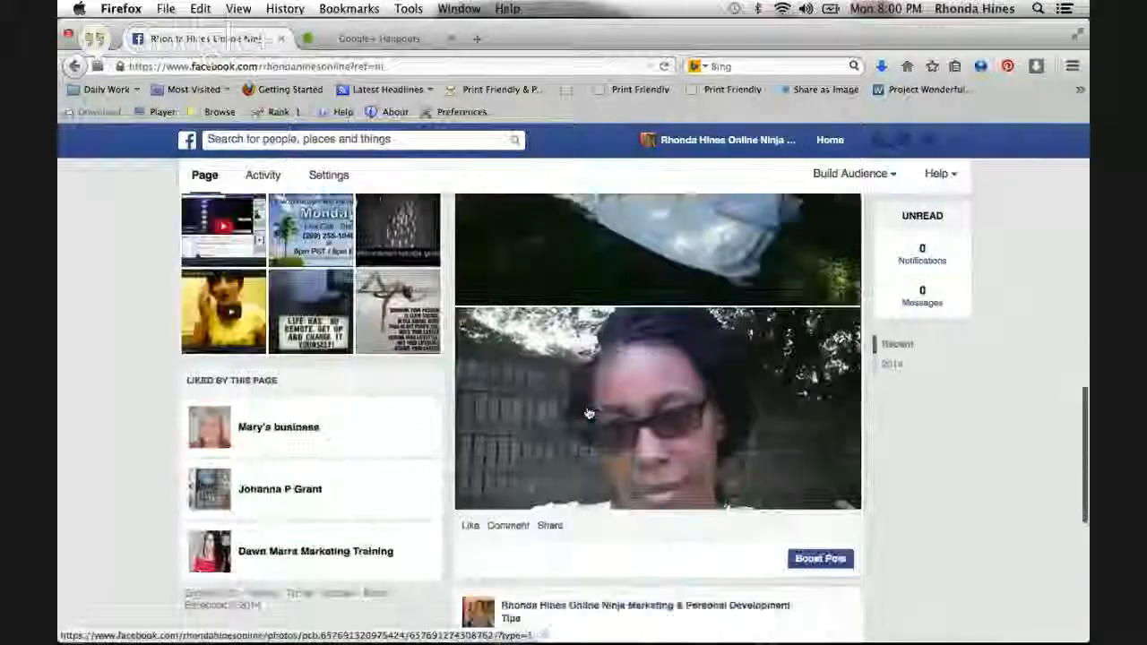
pyautogui.scroll(-2, 589, 413)
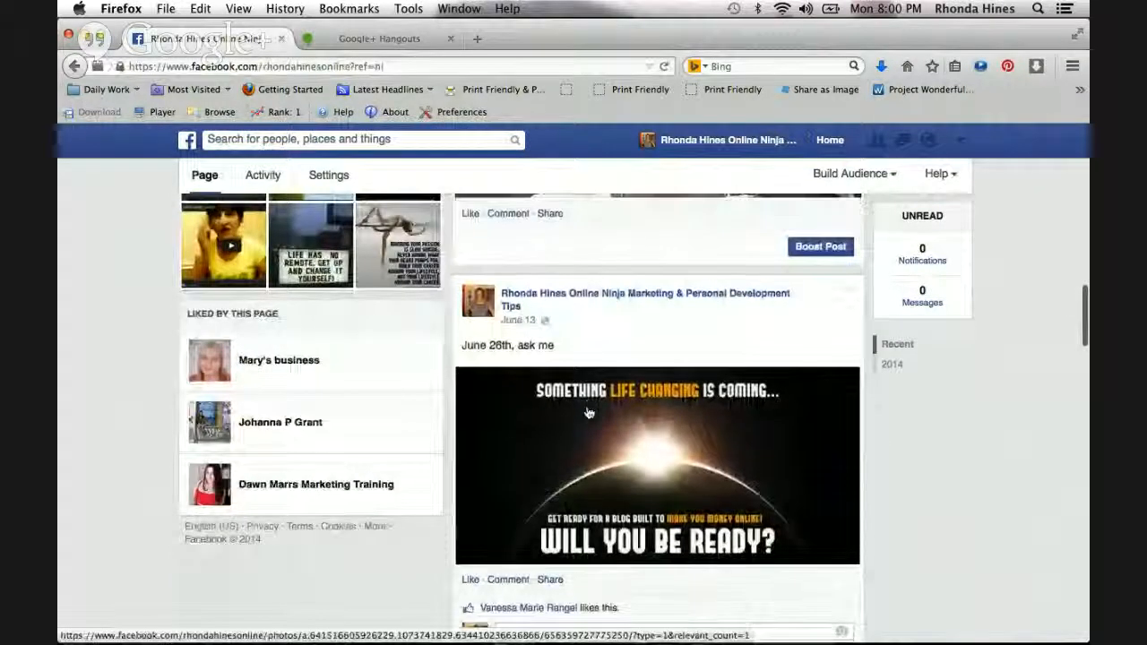
pyautogui.scroll(-1, 589, 414)
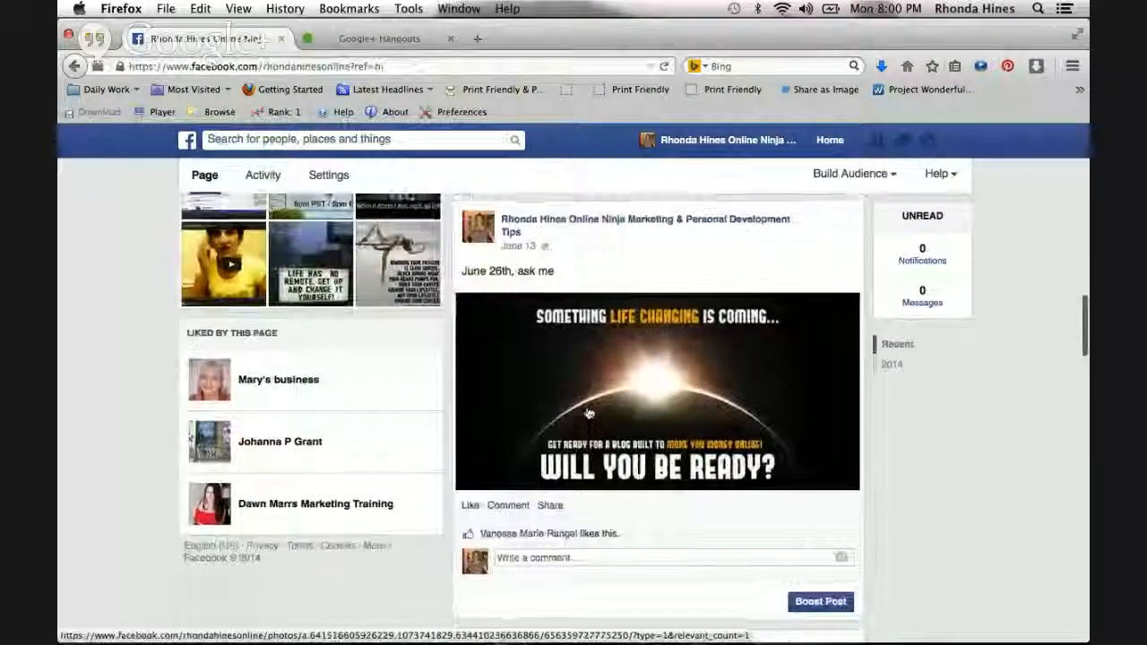
pyautogui.scroll(3, 589, 413)
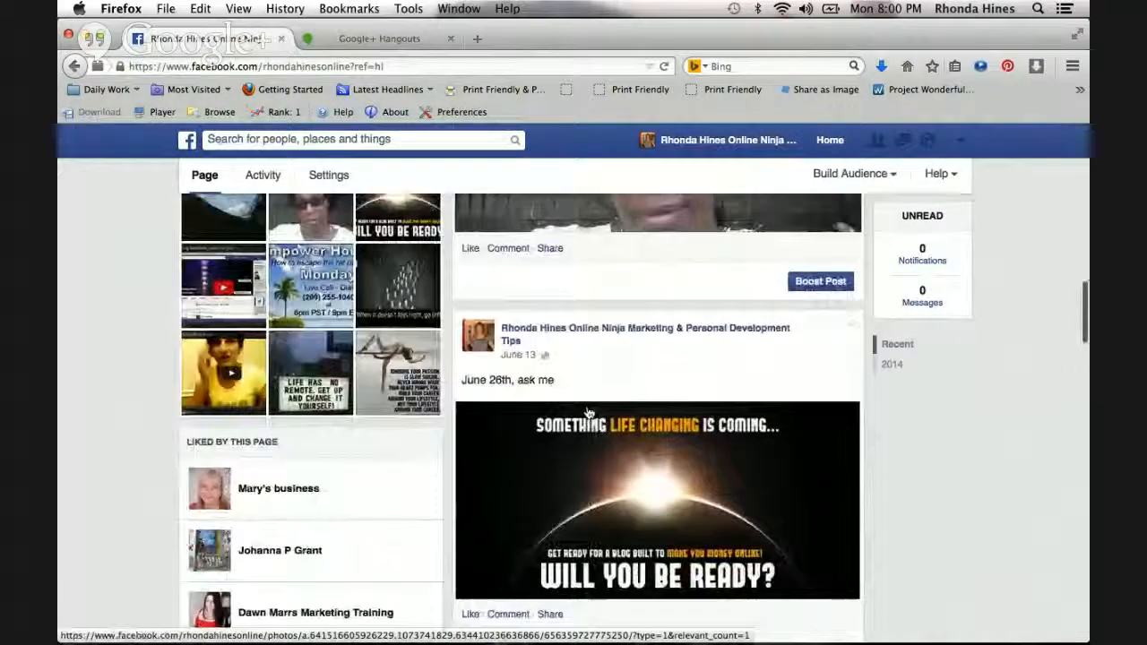
# Step: Switch Facebook back to the personal profile and look over its web address and About section
pyautogui.click(962, 145)
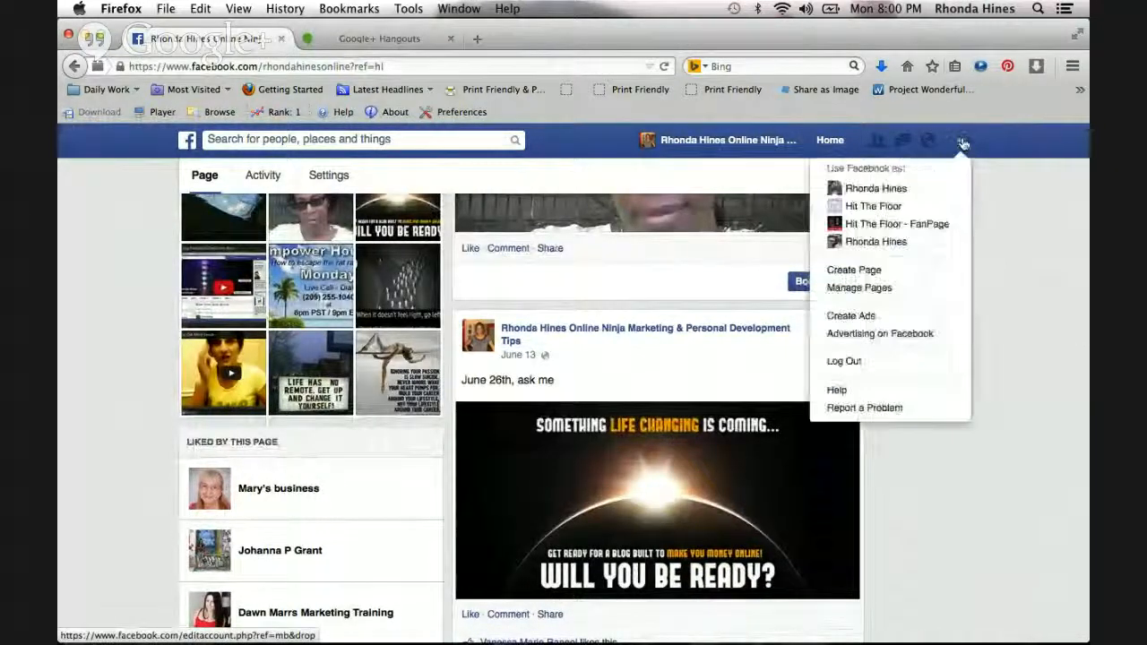
pyautogui.click(894, 187)
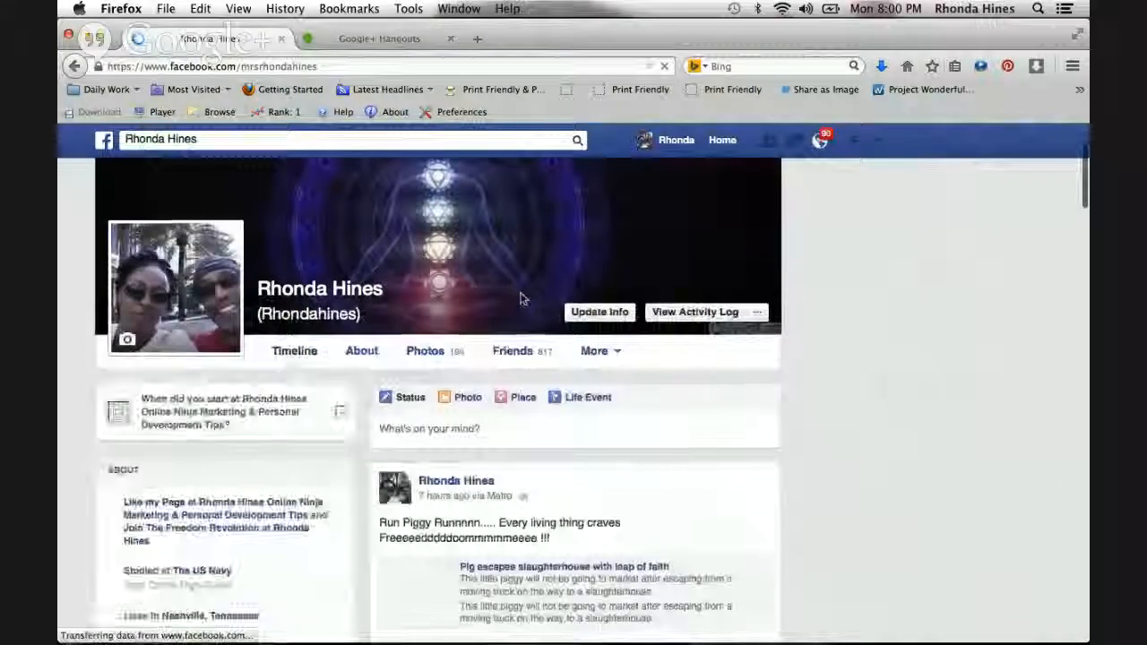
pyautogui.click(326, 65)
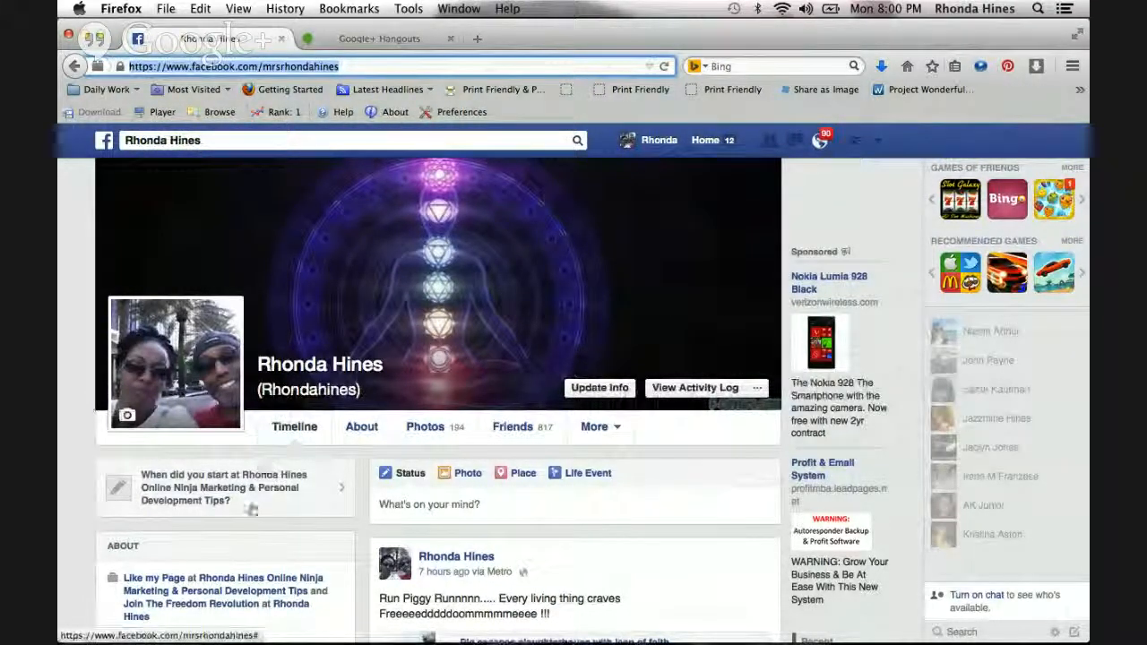
pyautogui.scroll(-2, 247, 548)
pyautogui.moveTo(257, 520)
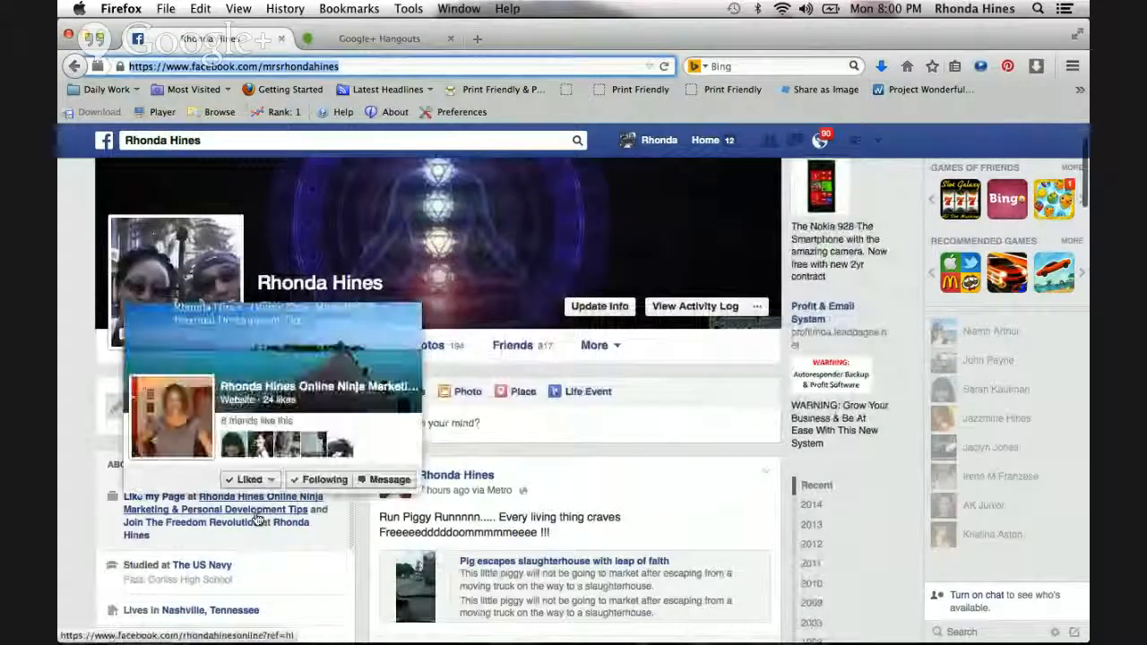
pyautogui.scroll(-3, 257, 520)
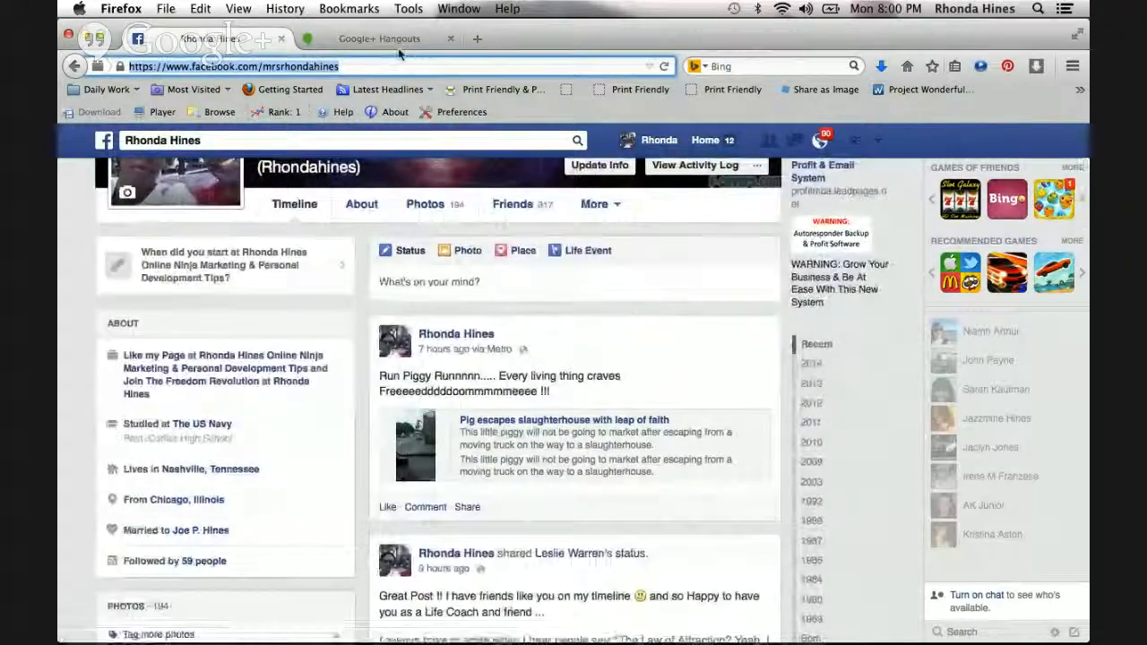
# Step: Return to the Google+ Hangouts page and stop the live broadcast
pyautogui.click(394, 39)
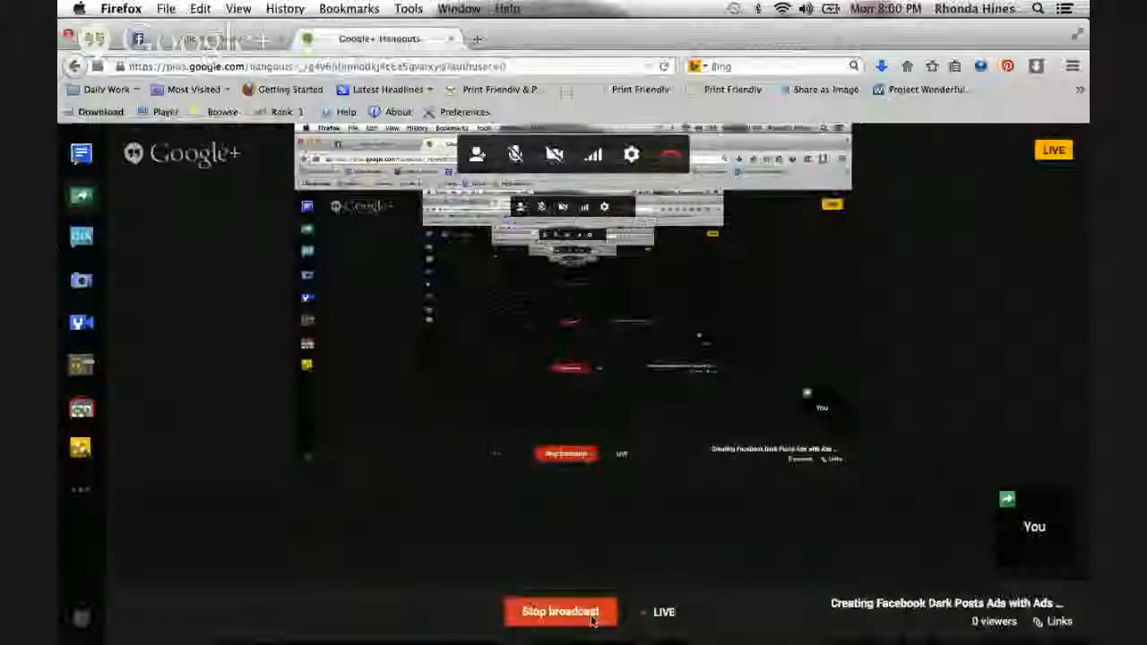
pyautogui.click(560, 612)
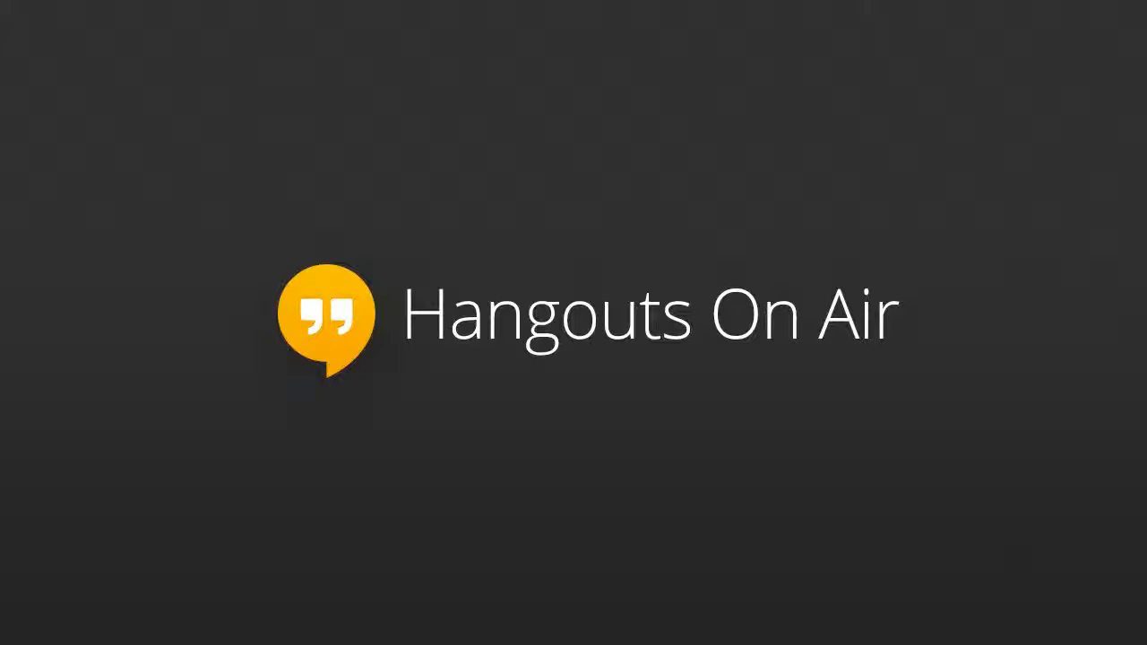